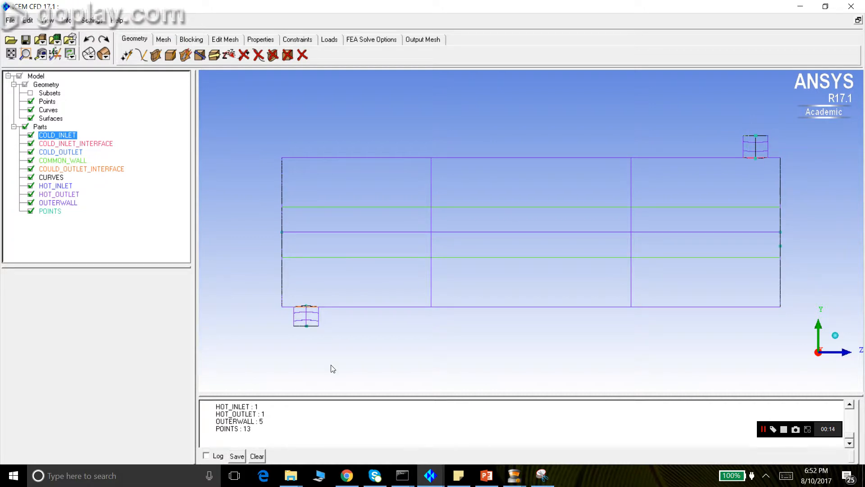
# - Toggle the visibility of the HOT_INLET and HOT_OUTLET parts to identify the inner pipe's ends
pyautogui.moveTo(314, 310); pyautogui.dragTo(349, 271)
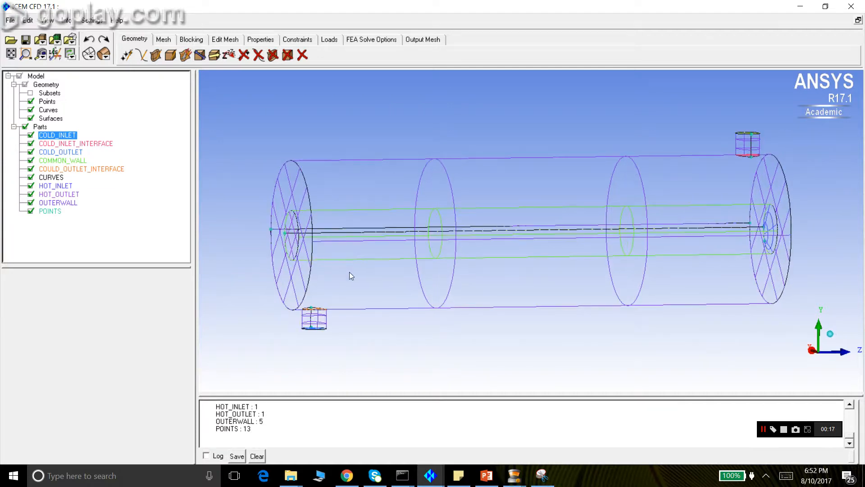
pyautogui.click(35, 186)
pyautogui.click(30, 186)
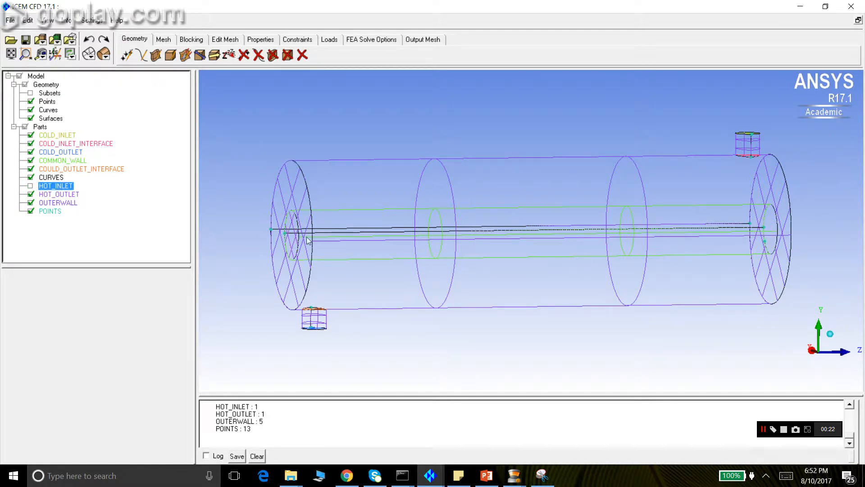
pyautogui.click(59, 195)
pyautogui.click(30, 194)
pyautogui.click(31, 194)
pyautogui.click(55, 186)
pyautogui.click(31, 186)
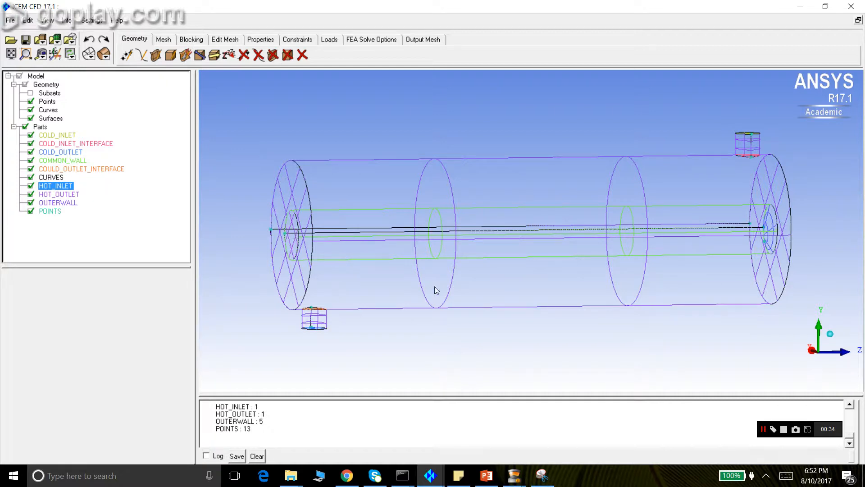
# - Toggle the visibility of the OUTERWALL and COMMON_WALL parts to identify the shell and inner pipe surfaces
pyautogui.moveTo(486, 259); pyautogui.dragTo(391, 267)
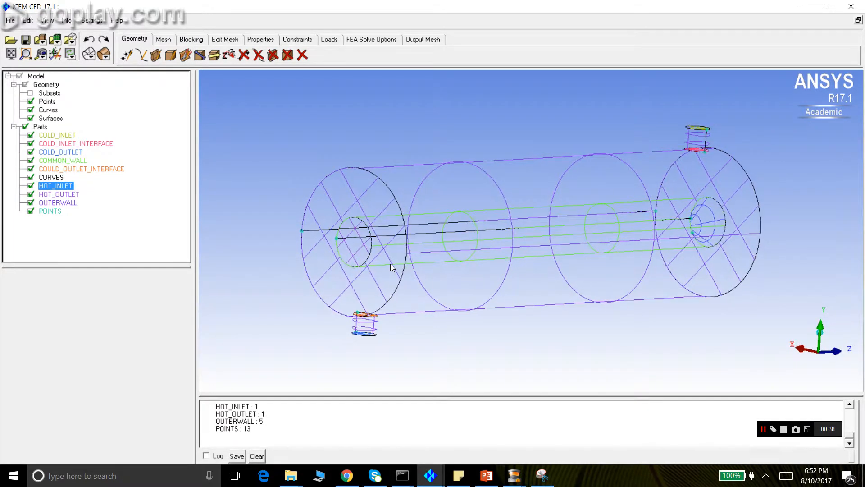
pyautogui.moveTo(415, 236); pyautogui.dragTo(331, 238)
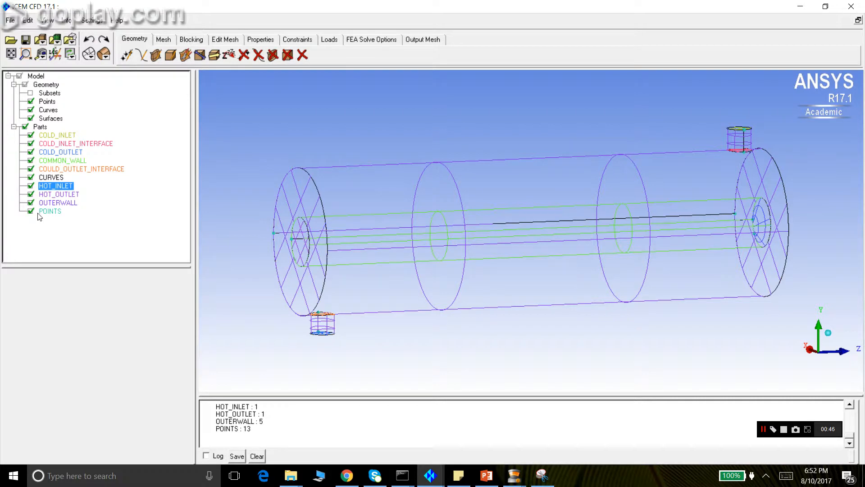
pyautogui.click(31, 203)
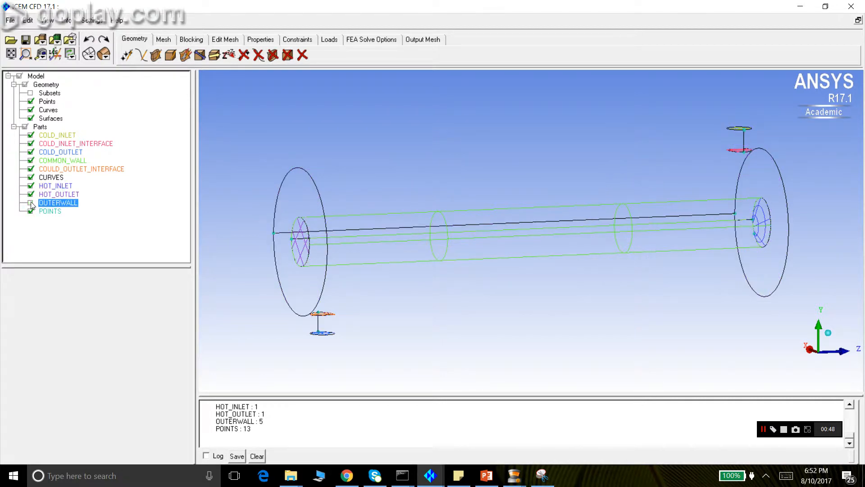
pyautogui.click(31, 203)
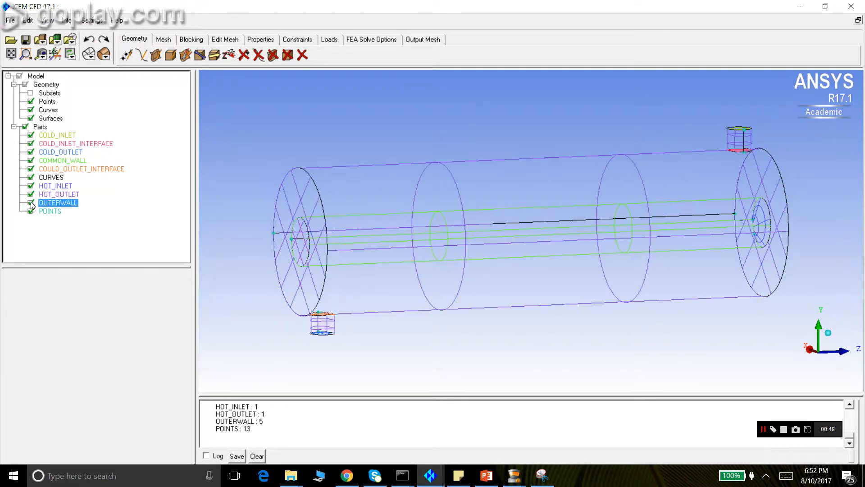
pyautogui.click(30, 160)
pyautogui.click(31, 160)
pyautogui.click(31, 160)
pyautogui.click(30, 160)
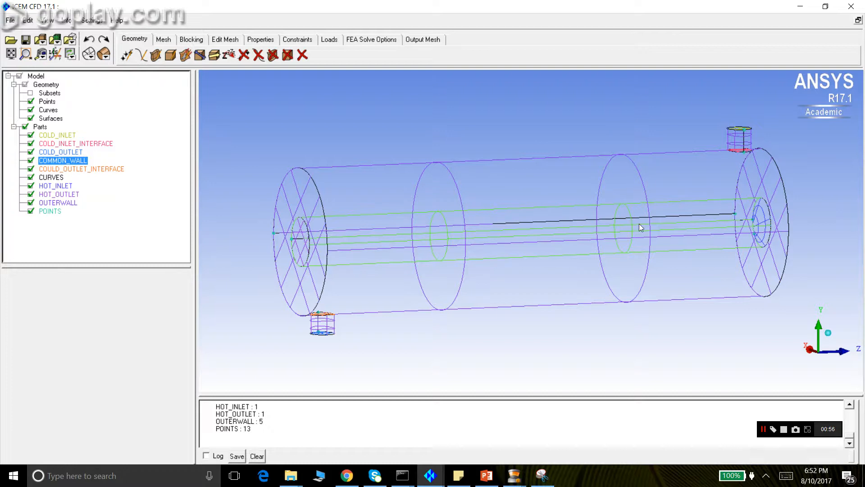
# - Hide and show the COULD_OUTLET_INTERFACE part to locate where the cold outlet nozzle meets the shell
pyautogui.moveTo(661, 191); pyautogui.dragTo(585, 263)
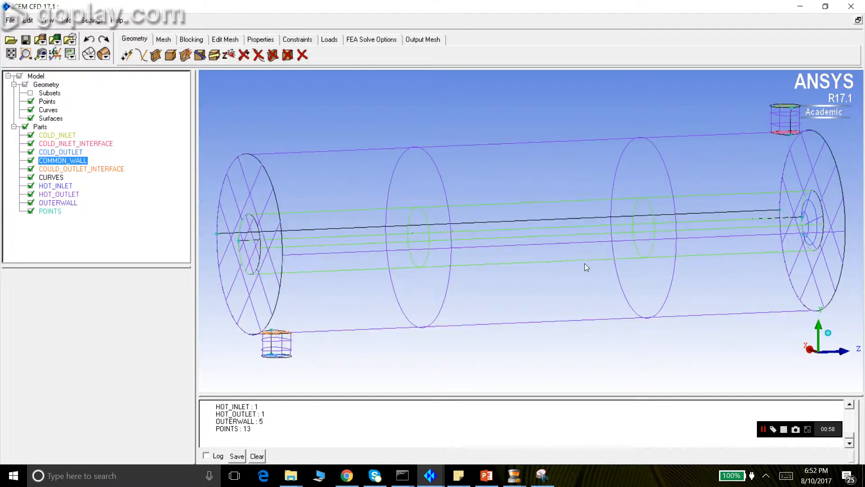
pyautogui.moveTo(295, 365); pyautogui.dragTo(273, 347)
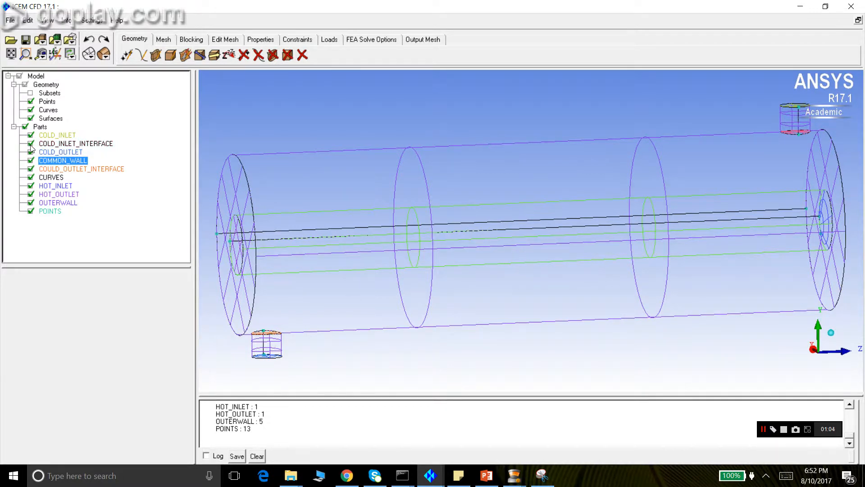
pyautogui.click(30, 170)
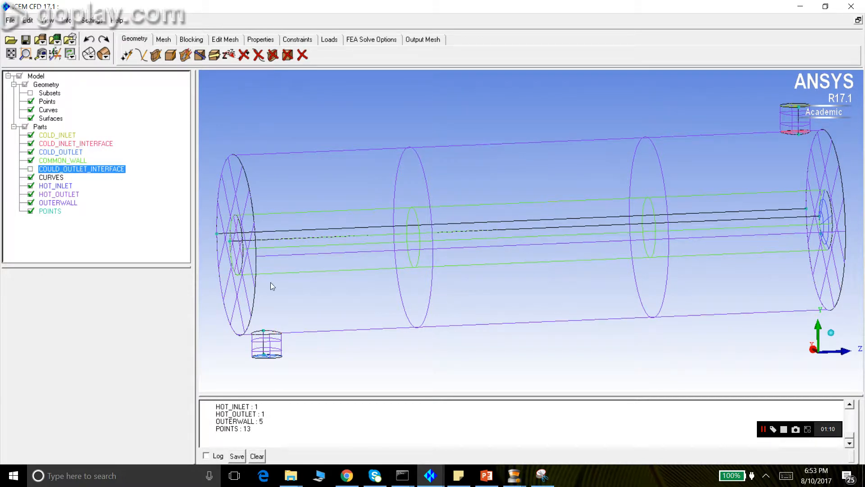
pyautogui.scroll(-2, 270, 282)
pyautogui.moveTo(622, 253); pyautogui.dragTo(562, 238)
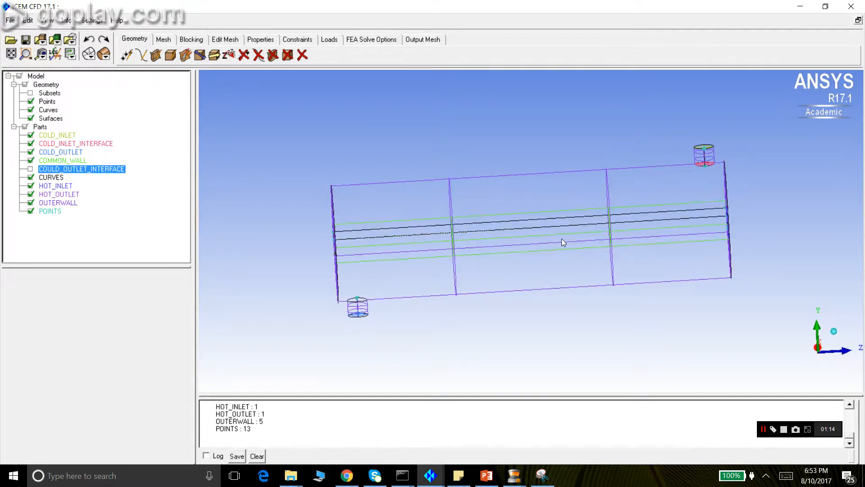
pyautogui.click(30, 170)
pyautogui.click(50, 211)
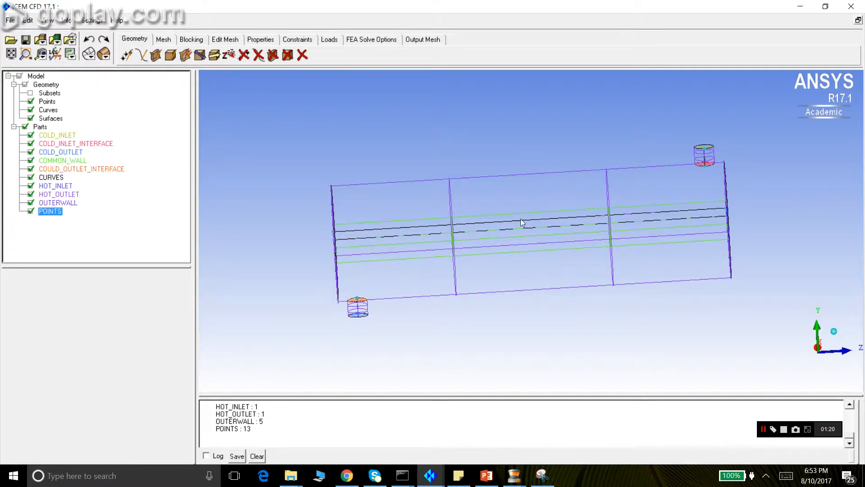
pyautogui.scroll(3, 521, 218)
pyautogui.scroll(-2, 521, 220)
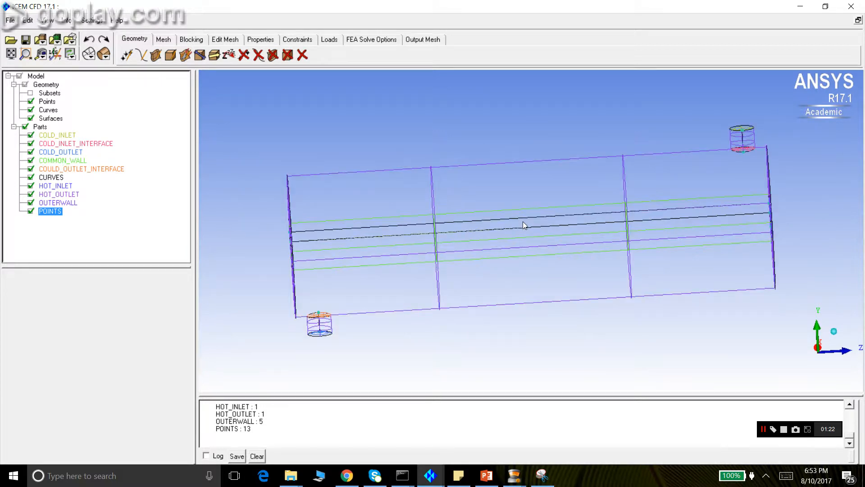
pyautogui.moveTo(516, 202); pyautogui.dragTo(518, 170)
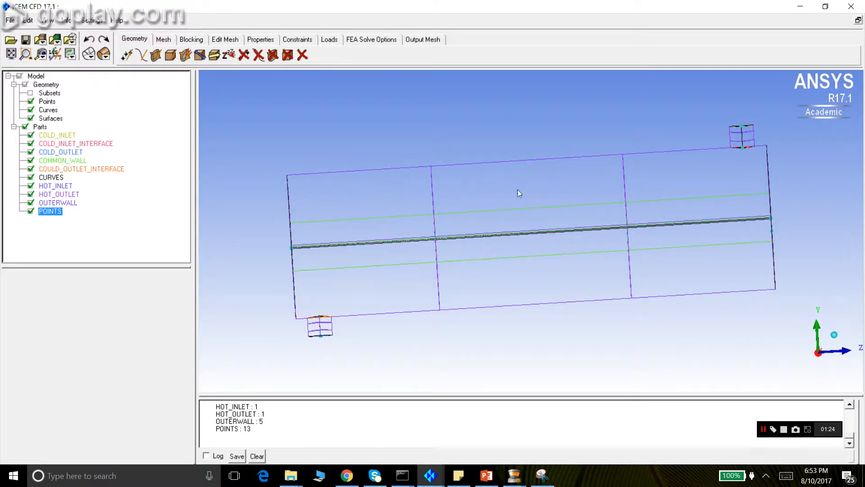
pyautogui.moveTo(473, 244)
pyautogui.mouseDown()
pyautogui.moveTo(494, 252)
pyautogui.moveTo(486, 232)
pyautogui.moveTo(497, 235)
pyautogui.moveTo(475, 238)
pyautogui.mouseUp()
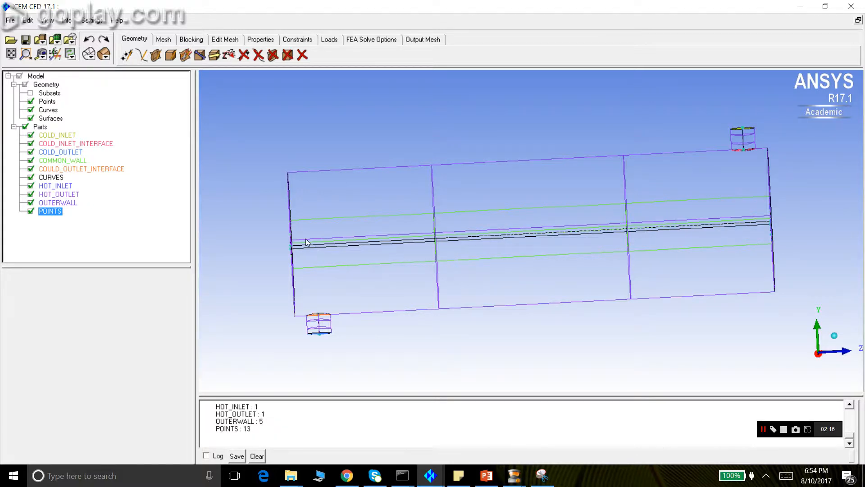
pyautogui.moveTo(334, 267); pyautogui.dragTo(388, 303)
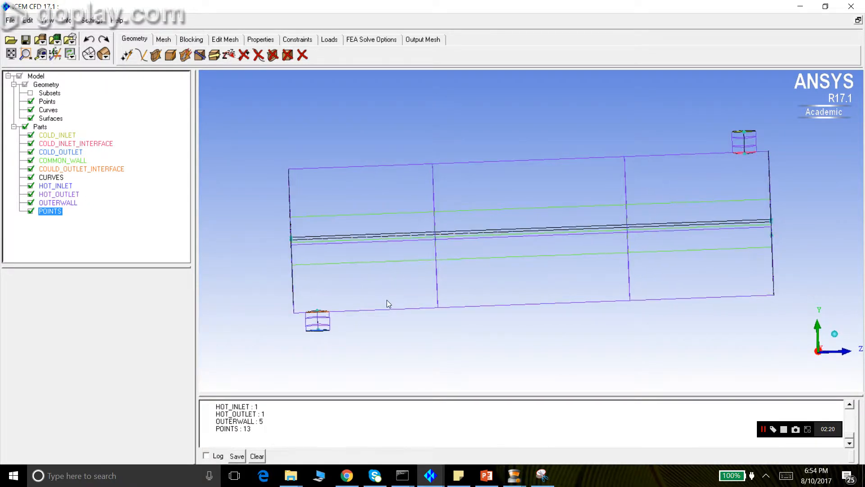
# - Initialize a 3D bounding box block around the whole geometry in a part named FLUID
pyautogui.click(190, 40)
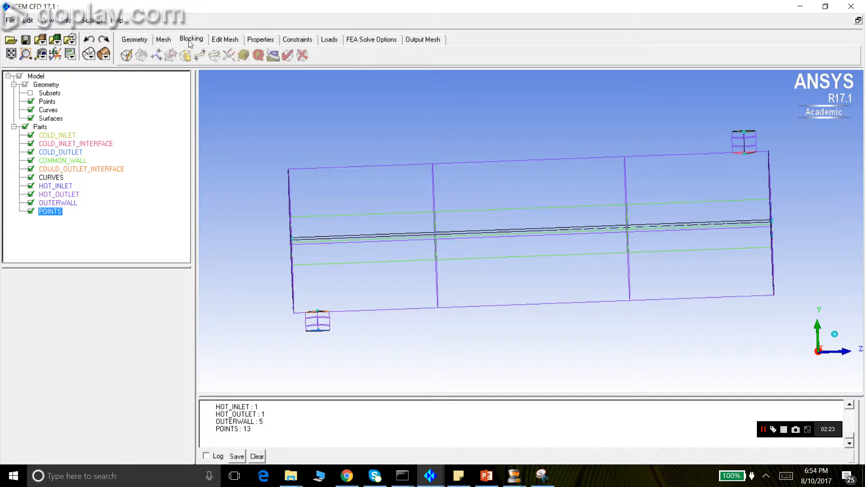
pyautogui.click(127, 55)
pyautogui.doubleClick(48, 298)
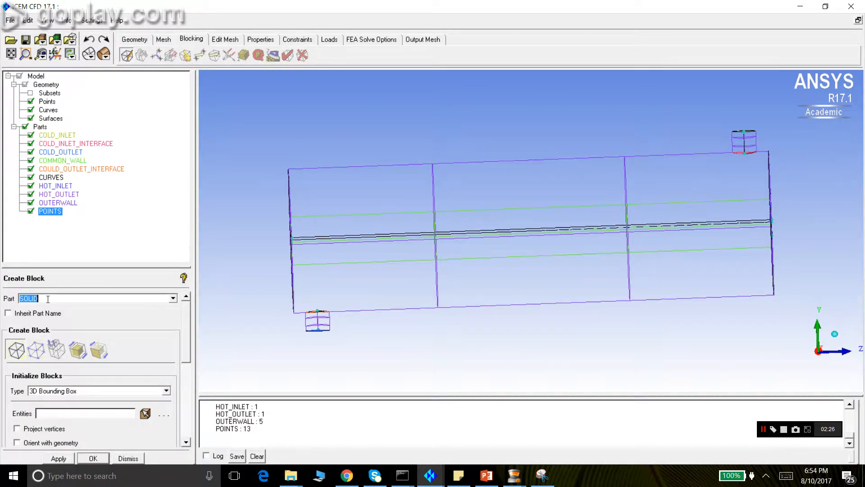
pyautogui.write('FLUID')
pyautogui.moveTo(188, 354); pyautogui.dragTo(187, 412)
pyautogui.click(63, 459)
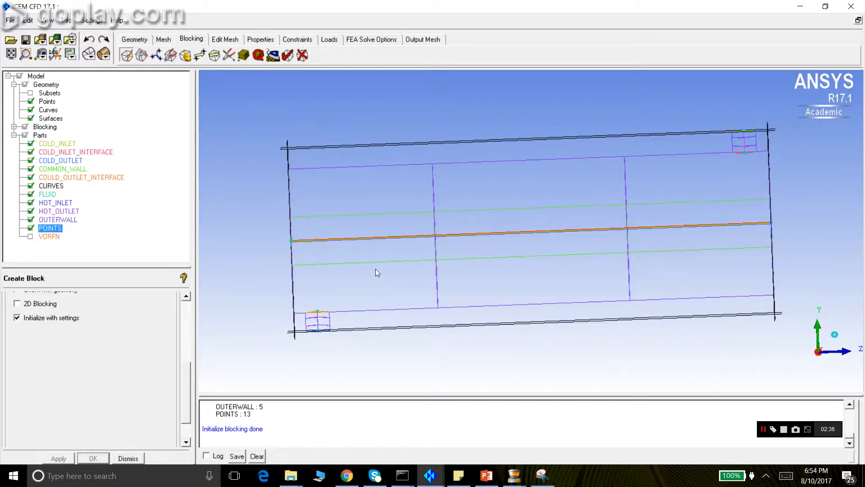
pyautogui.moveTo(374, 269); pyautogui.dragTo(410, 302)
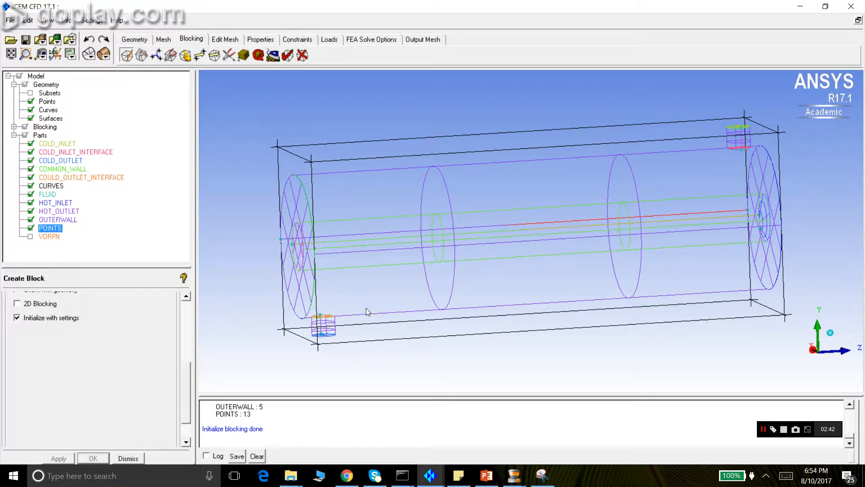
pyautogui.moveTo(367, 309); pyautogui.dragTo(354, 296)
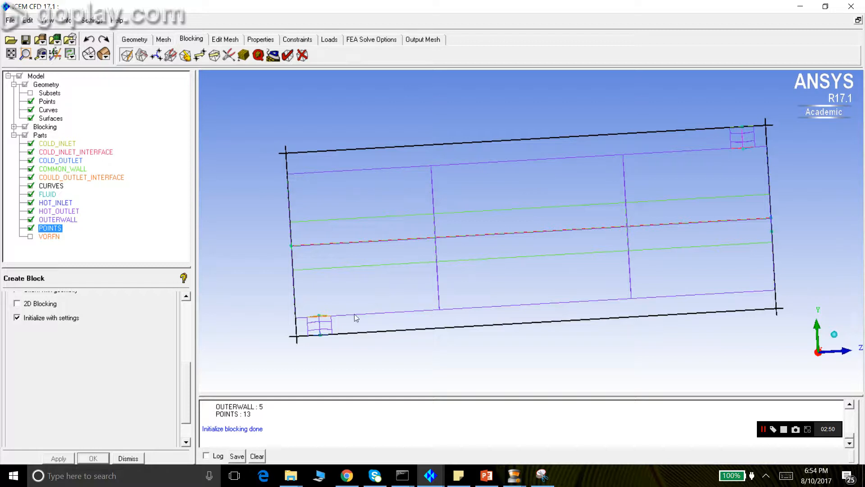
# - Split the block across its vertical edge with the Prescribed point method, using the point at the cold inlet nozzle's junction with the shell
pyautogui.click(46, 23)
pyautogui.click(55, 80)
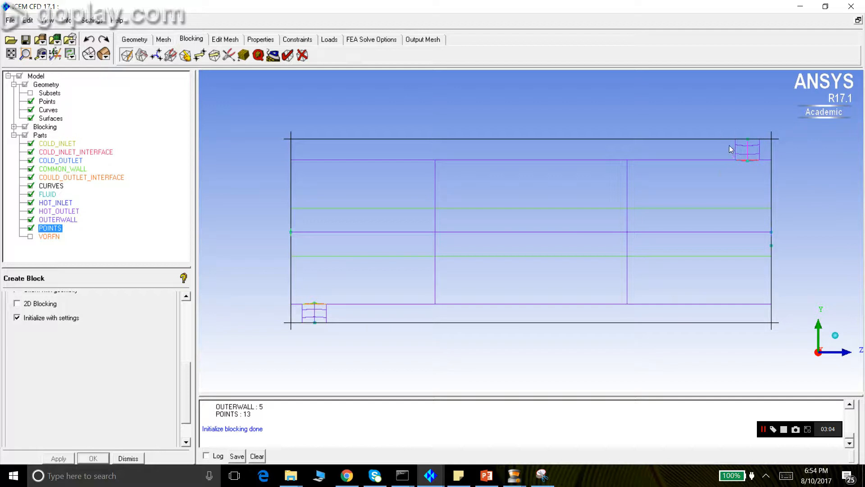
pyautogui.click(142, 56)
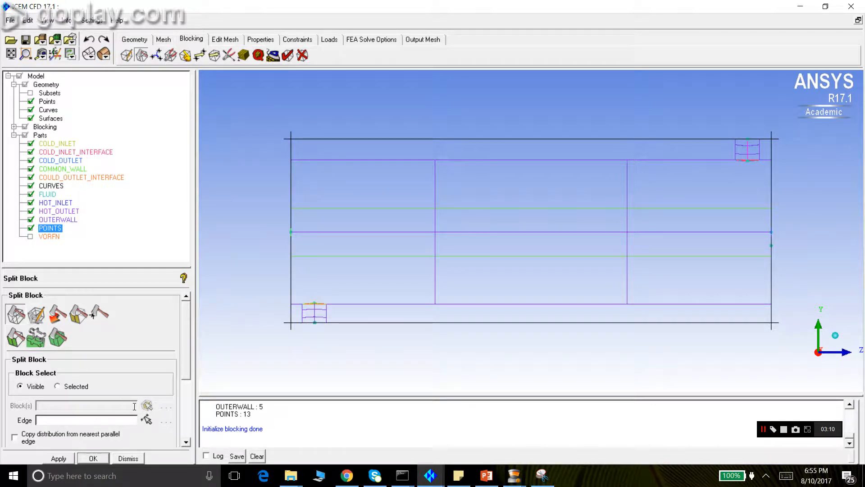
pyautogui.click(146, 420)
pyautogui.click(287, 180)
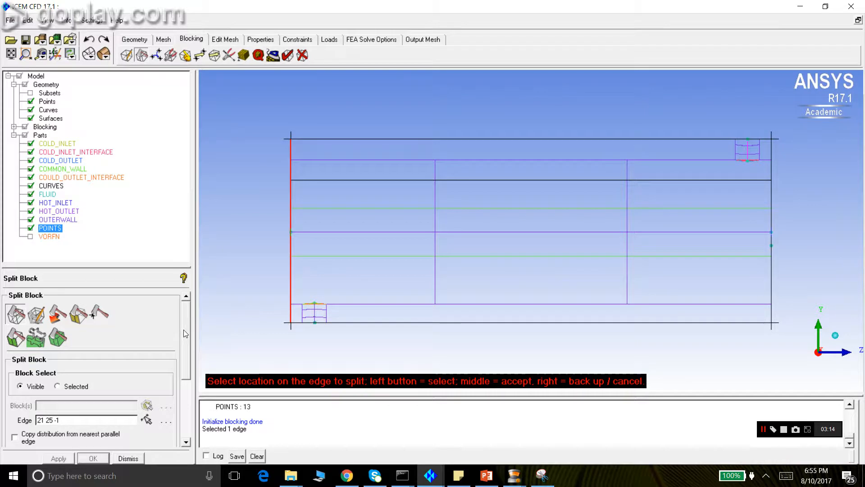
pyautogui.moveTo(185, 330); pyautogui.dragTo(190, 382)
pyautogui.click(163, 397)
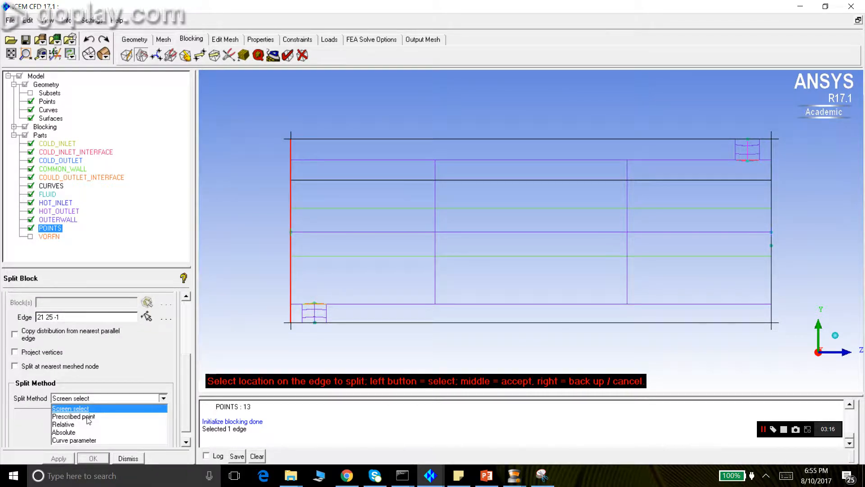
pyautogui.click(86, 416)
pyautogui.click(142, 420)
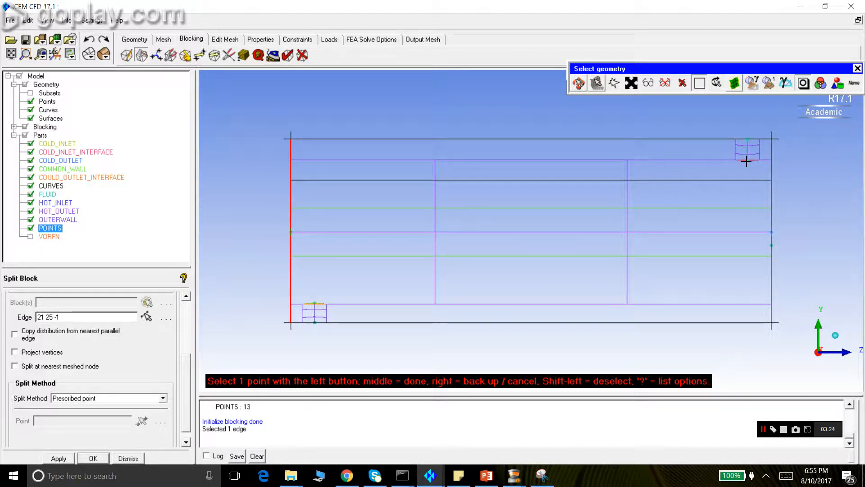
pyautogui.click(748, 161)
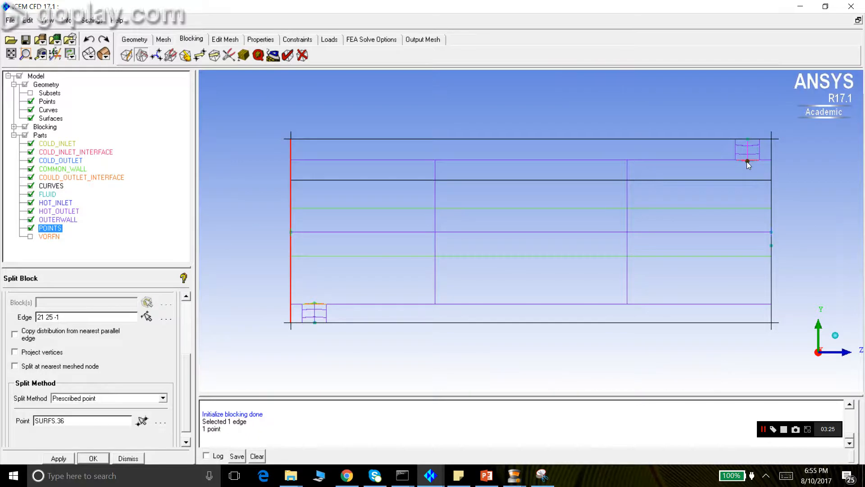
pyautogui.click(59, 458)
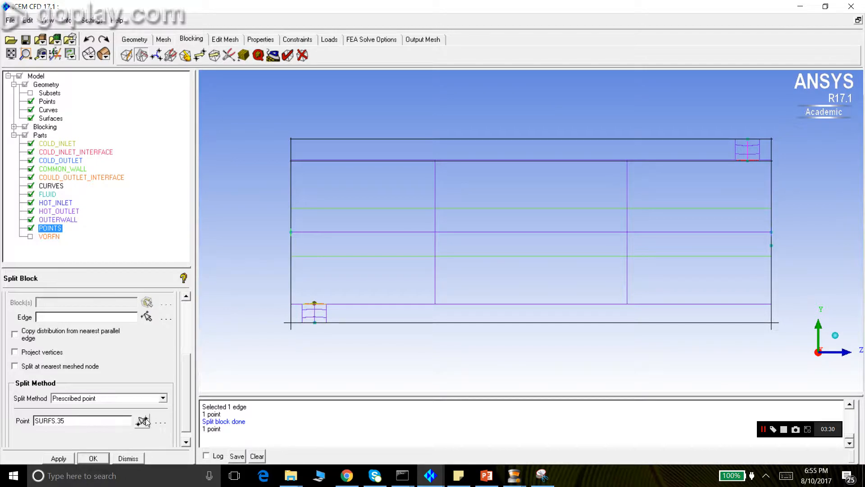
# - Split the block below the first split through the prescribed point where the cold outlet nozzle meets the shell
pyautogui.click(147, 316)
pyautogui.click(291, 312)
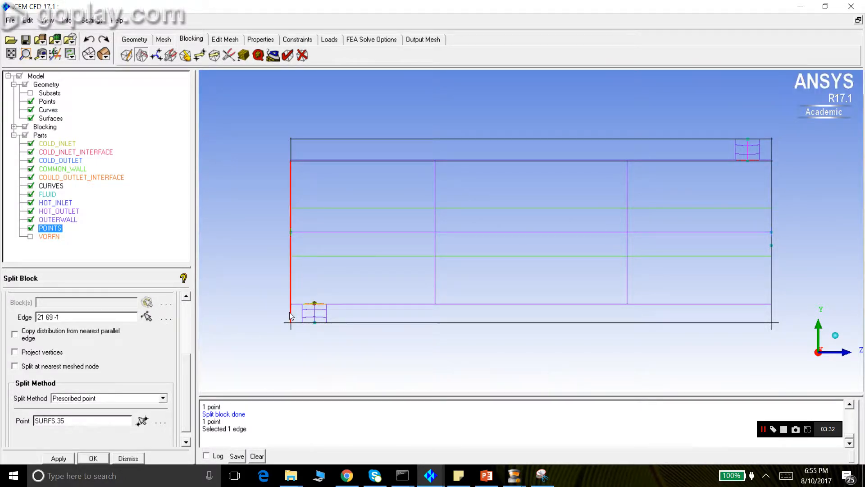
pyautogui.click(62, 457)
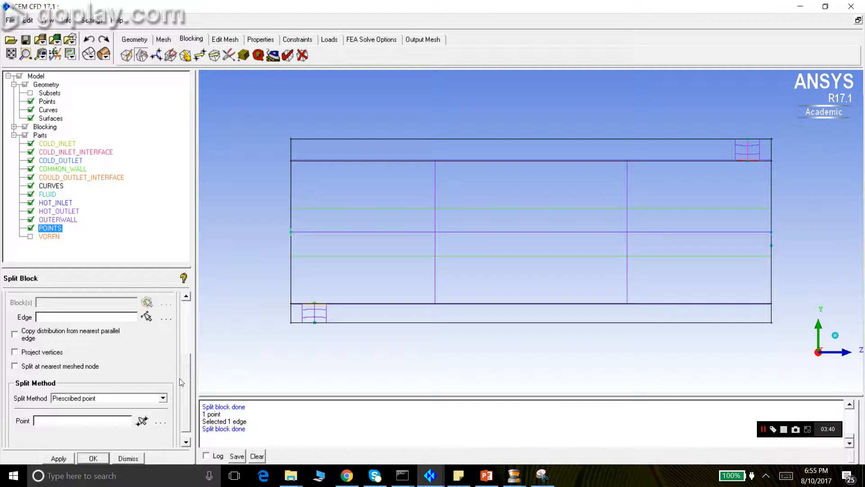
pyautogui.click(146, 317)
pyautogui.click(344, 323)
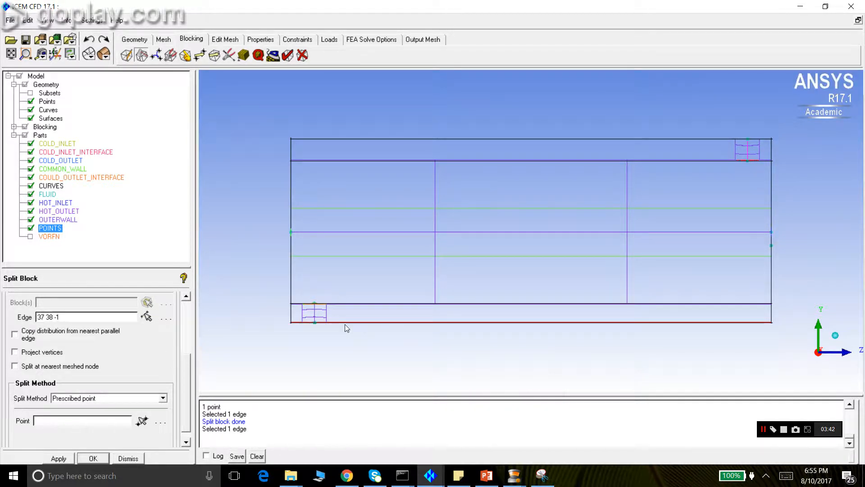
pyautogui.click(142, 420)
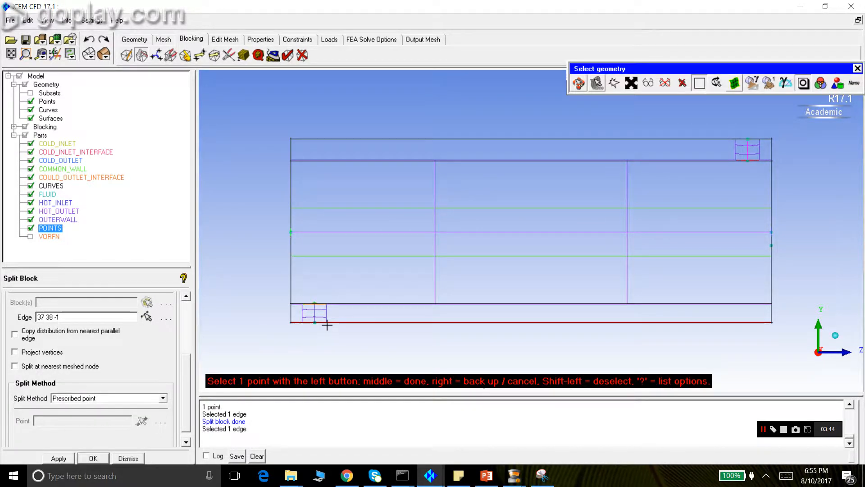
pyautogui.click(326, 324)
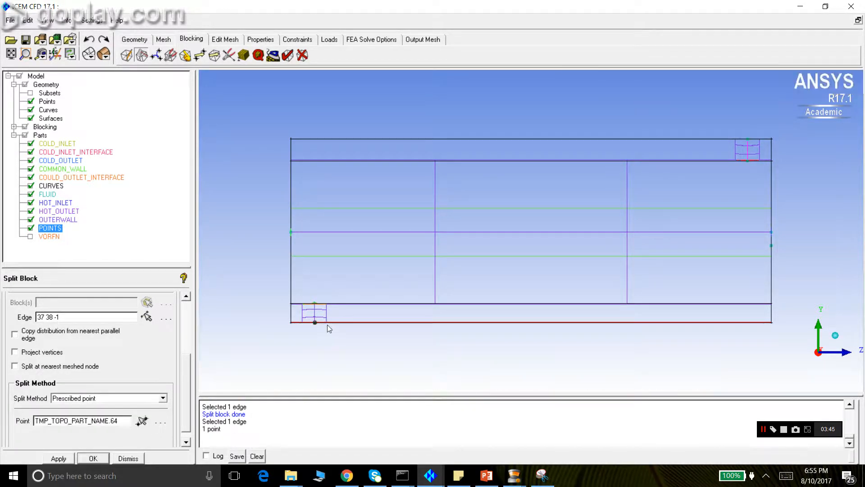
# - Split the block along its lower lengthwise edge at both sides of the cold outlet nozzle, using the Screen select method
pyautogui.click(162, 398)
pyautogui.click(90, 408)
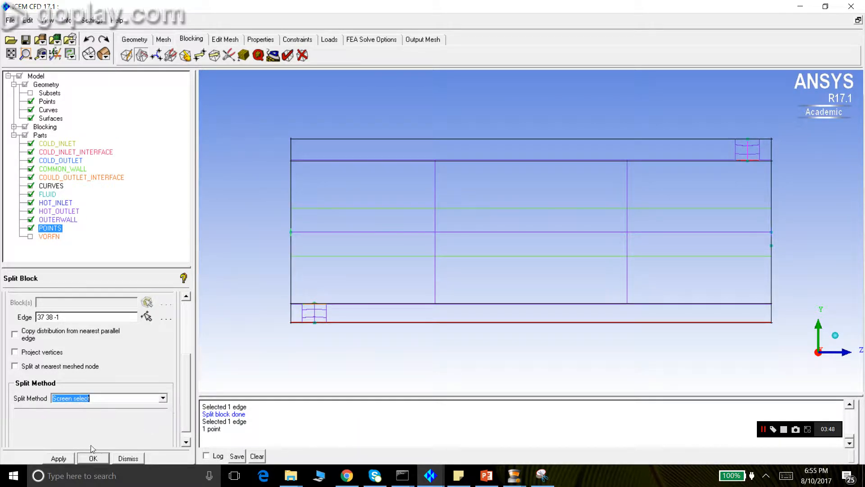
pyautogui.click(146, 316)
pyautogui.click(341, 322)
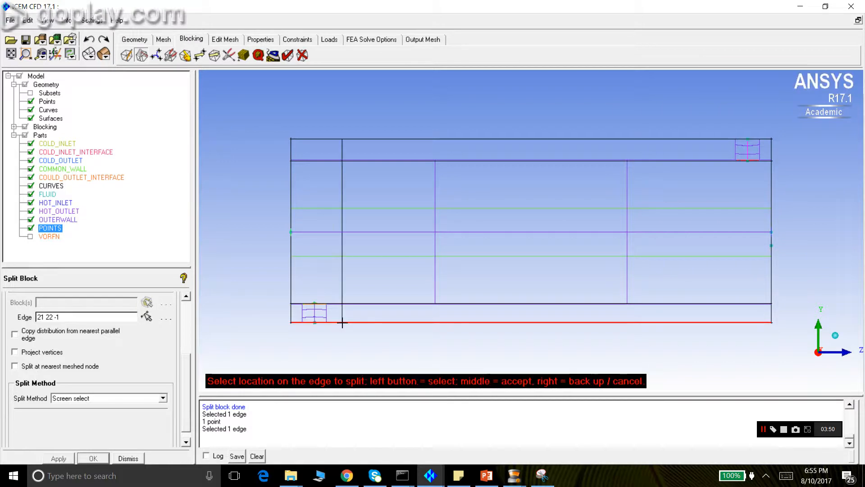
pyautogui.moveTo(339, 322); pyautogui.dragTo(328, 326)
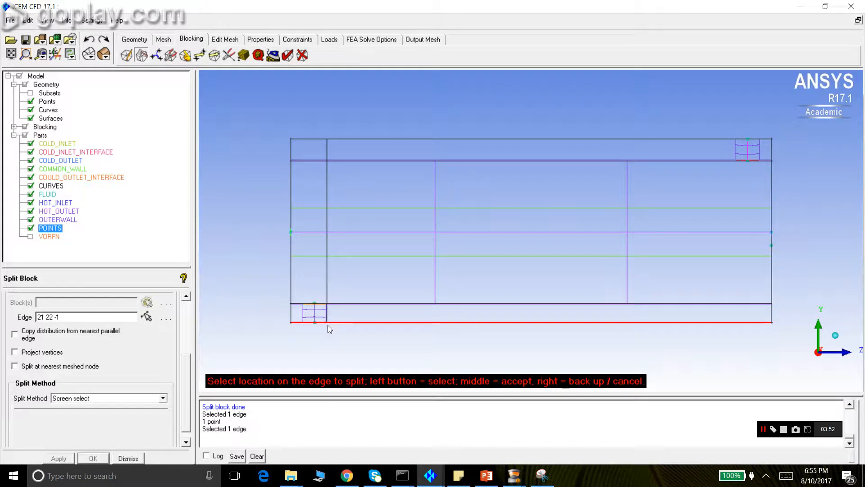
pyautogui.middleClick(226, 236)
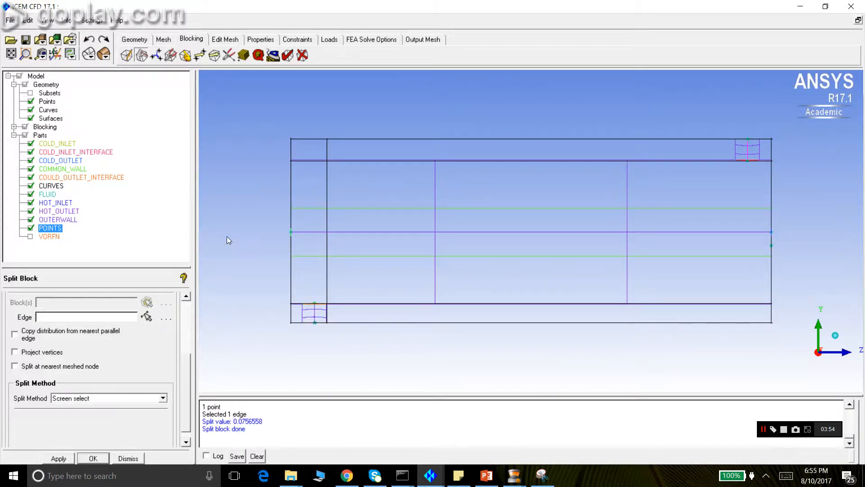
pyautogui.click(298, 323)
pyautogui.moveTo(298, 324); pyautogui.dragTo(302, 323)
pyautogui.middleClick(251, 266)
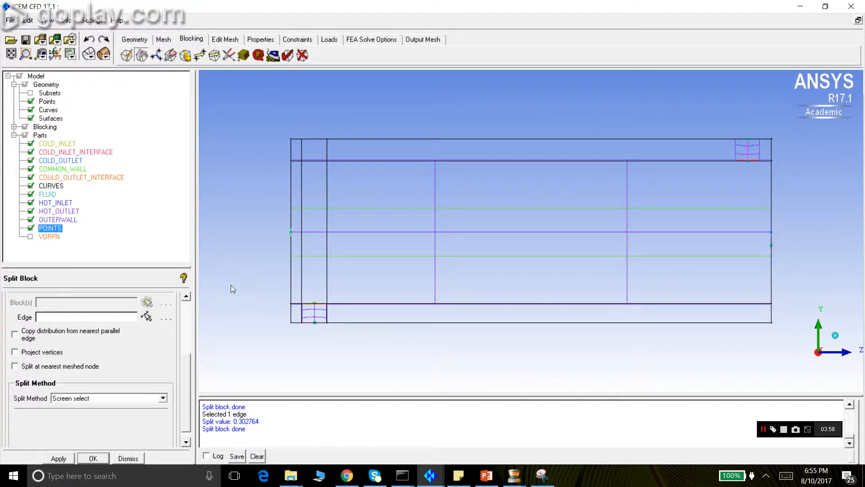
# - Split the block along its upper lengthwise edge at both sides of the cold inlet nozzle
pyautogui.click(722, 141)
pyautogui.moveTo(722, 141); pyautogui.dragTo(736, 140)
pyautogui.middleClick(723, 135)
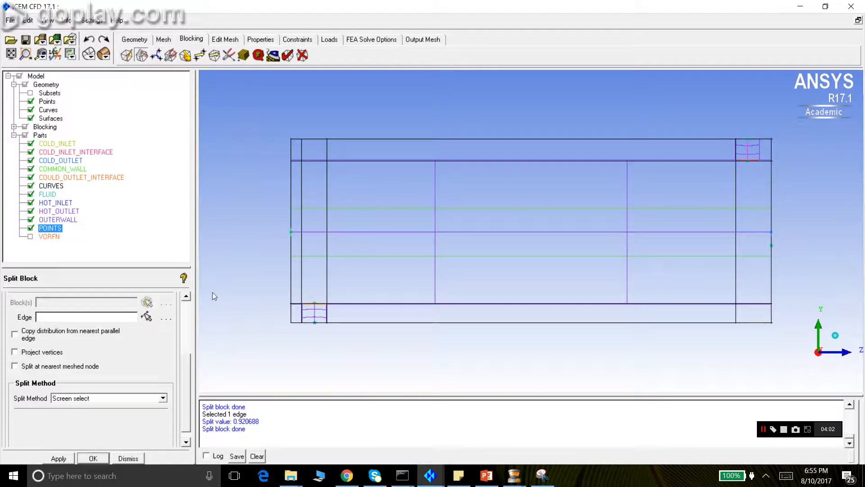
pyautogui.click(145, 318)
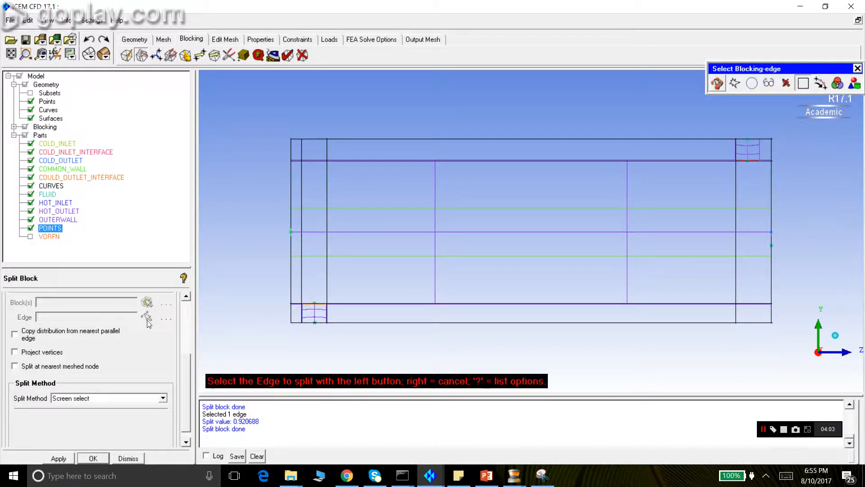
pyautogui.click(760, 140)
pyautogui.middleClick(739, 134)
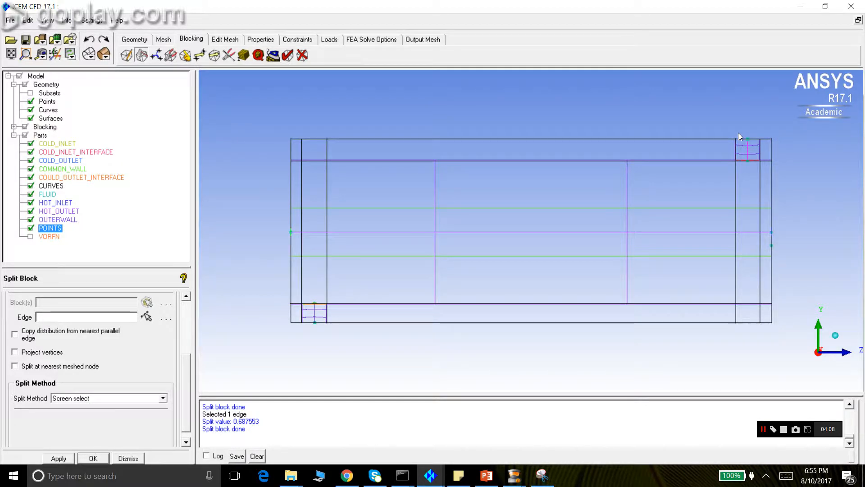
# - In the Top view, split the block's X-direction edge with the Prescribed point method, using the point on the cold inlet nozzle's circle
pyautogui.click(46, 20)
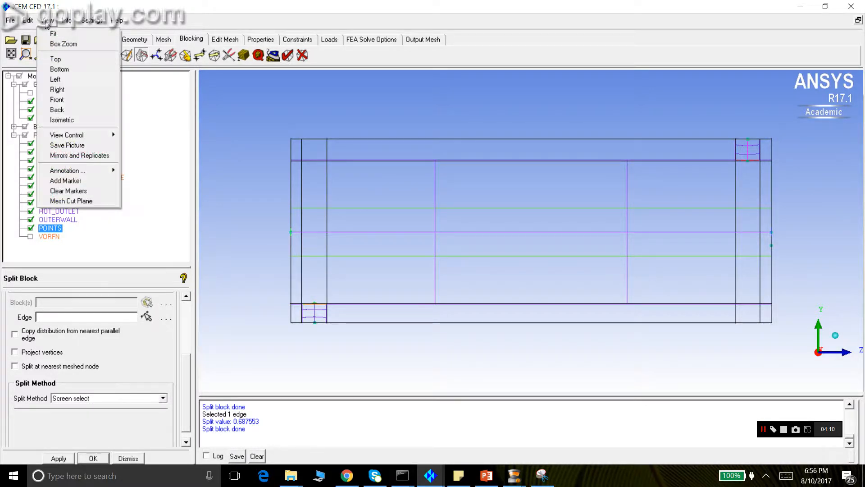
pyautogui.click(53, 59)
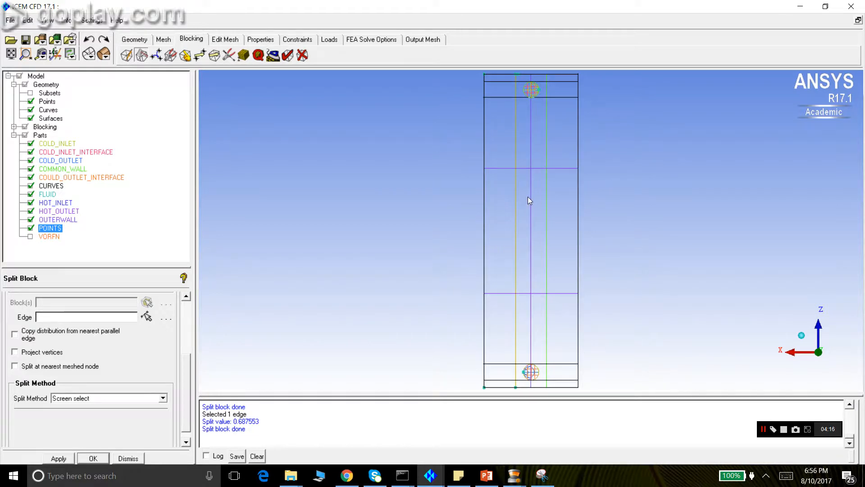
pyautogui.scroll(-2, 529, 196)
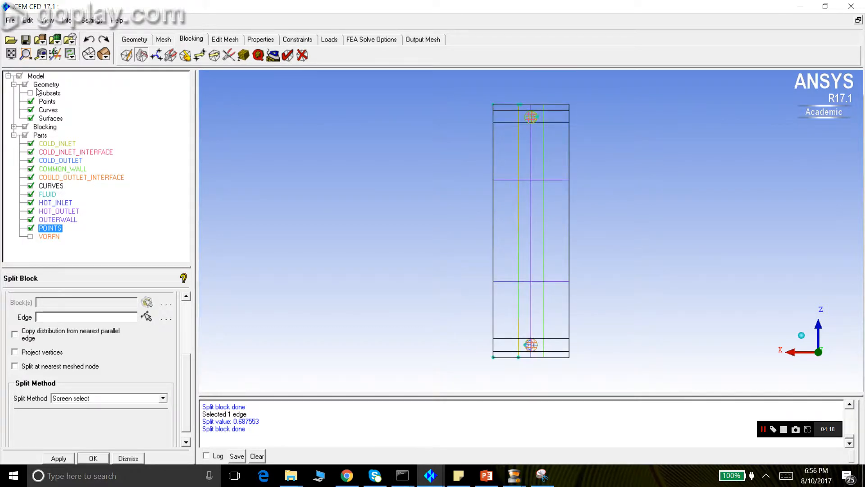
pyautogui.press('F9')
pyautogui.moveTo(514, 100); pyautogui.dragTo(552, 137)
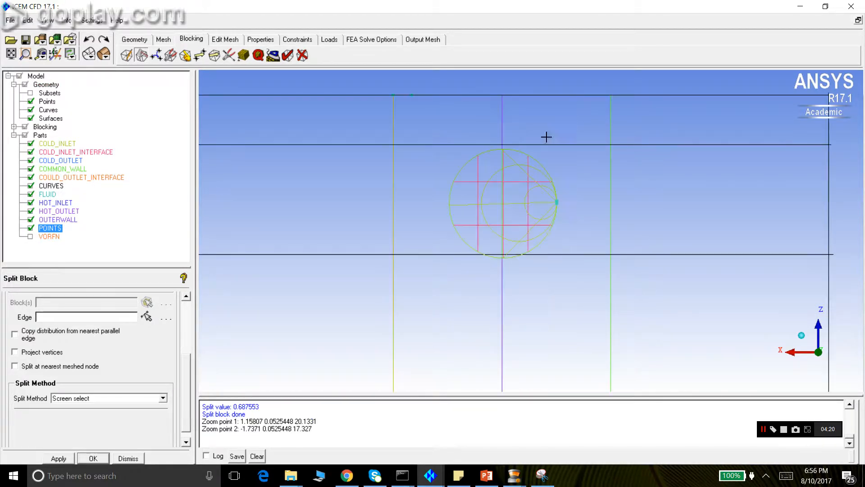
pyautogui.scroll(-1, 479, 158)
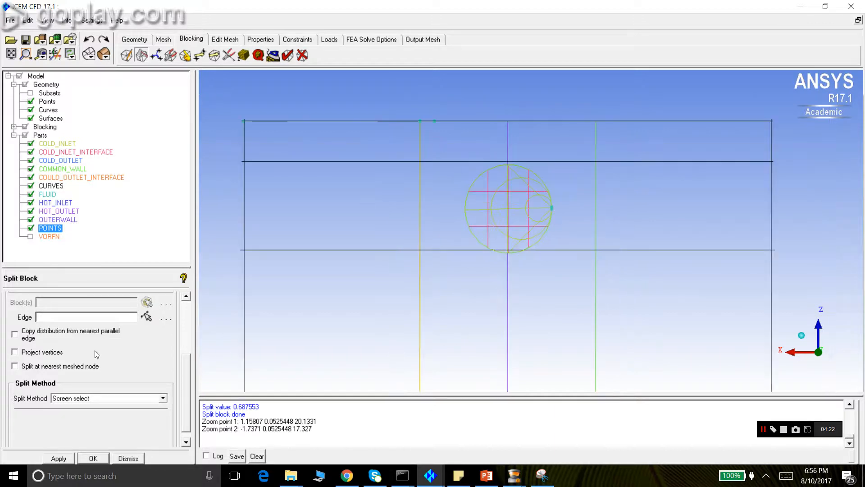
pyautogui.click(147, 316)
pyautogui.click(540, 121)
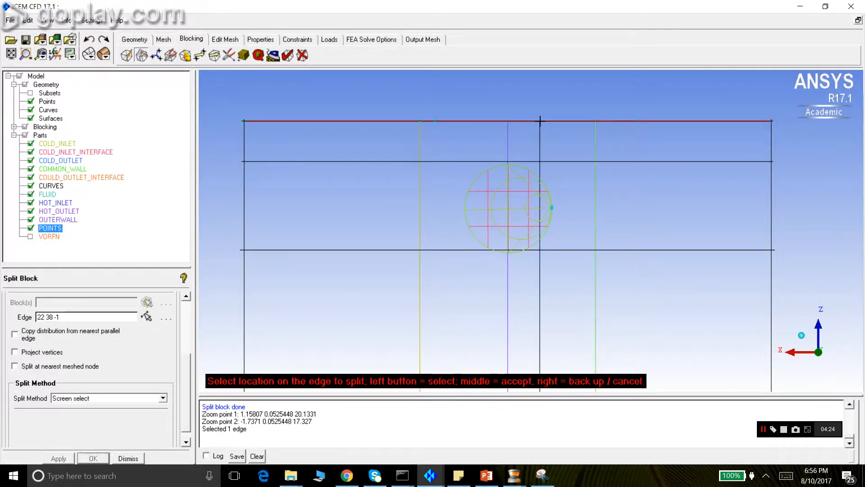
pyautogui.click(163, 398)
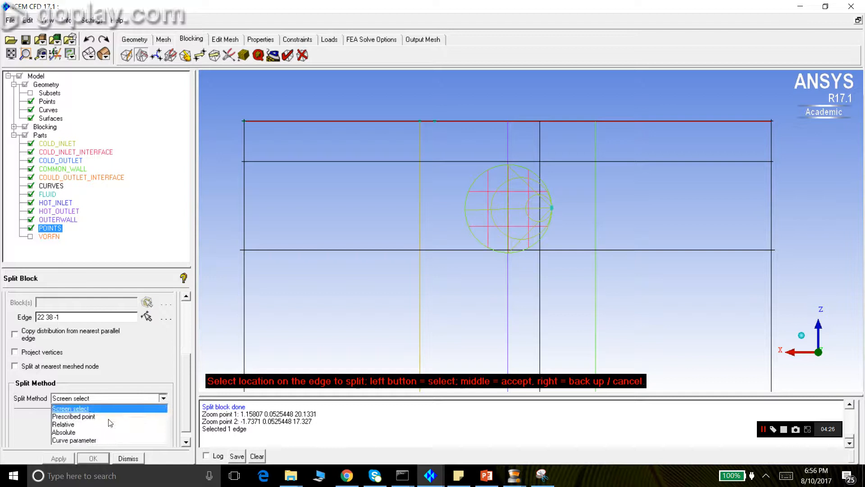
pyautogui.click(81, 416)
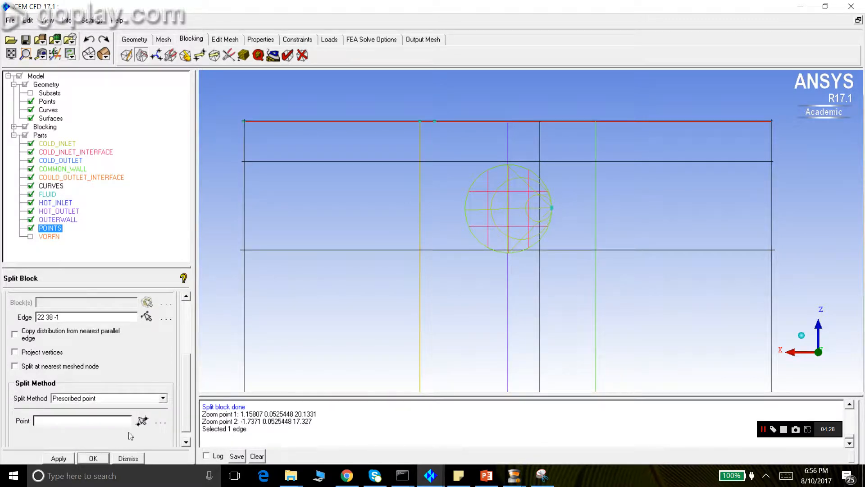
pyautogui.click(142, 421)
pyautogui.click(552, 208)
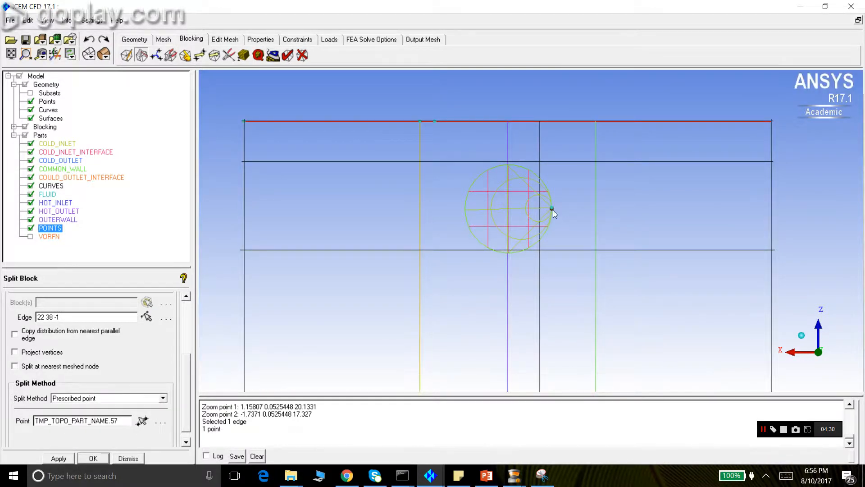
pyautogui.click(53, 459)
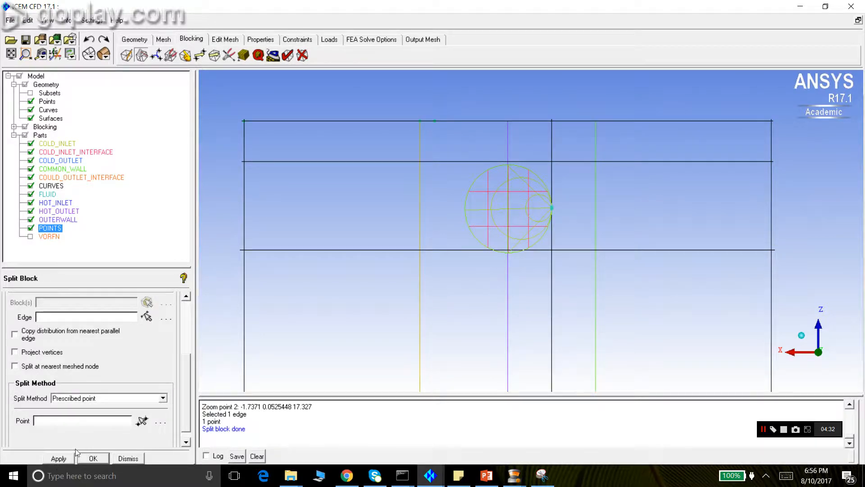
# - Split the remaining part of the X-direction edge through the prescribed point on the cold outlet nozzle's circle
pyautogui.click(145, 317)
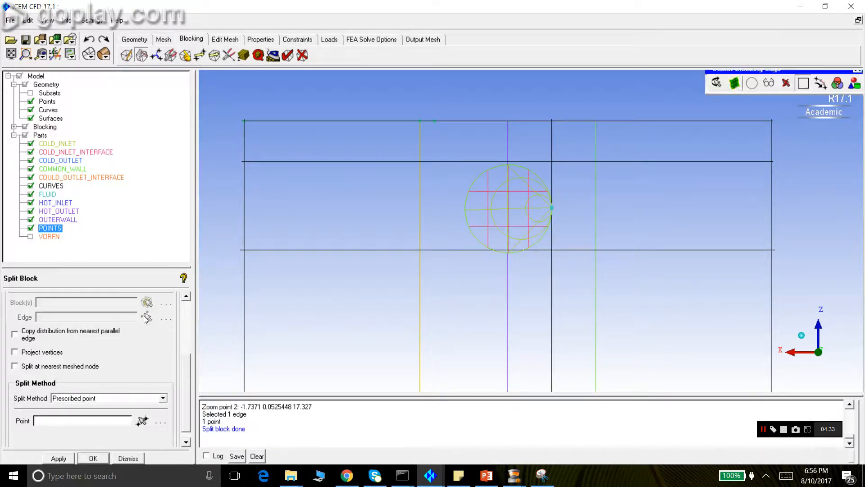
pyautogui.click(464, 121)
pyautogui.scroll(-6, 418, 312)
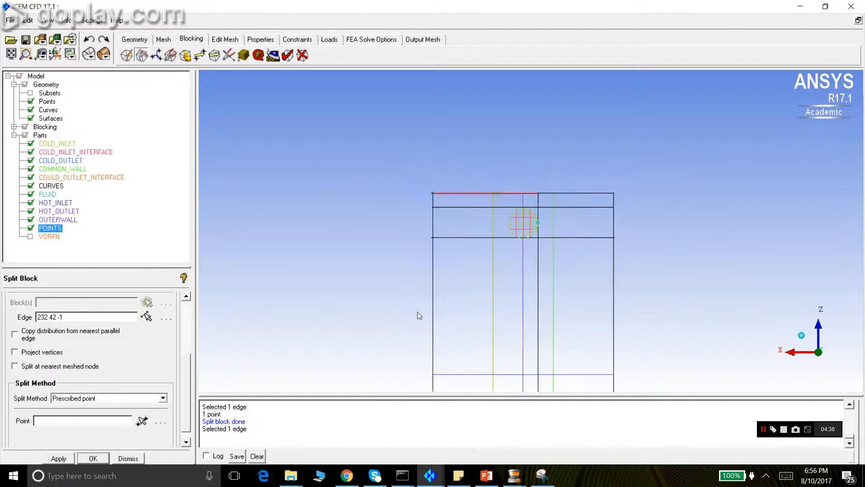
pyautogui.scroll(-2, 418, 315)
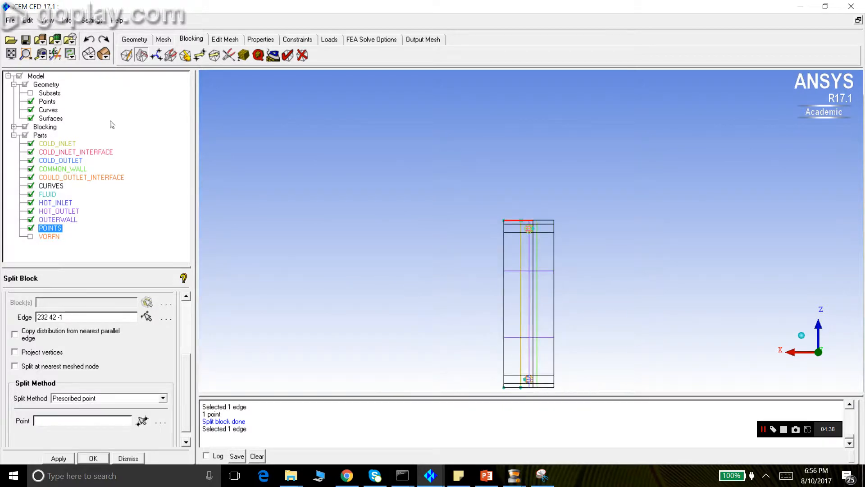
pyautogui.click(26, 53)
pyautogui.moveTo(512, 371); pyautogui.dragTo(553, 390)
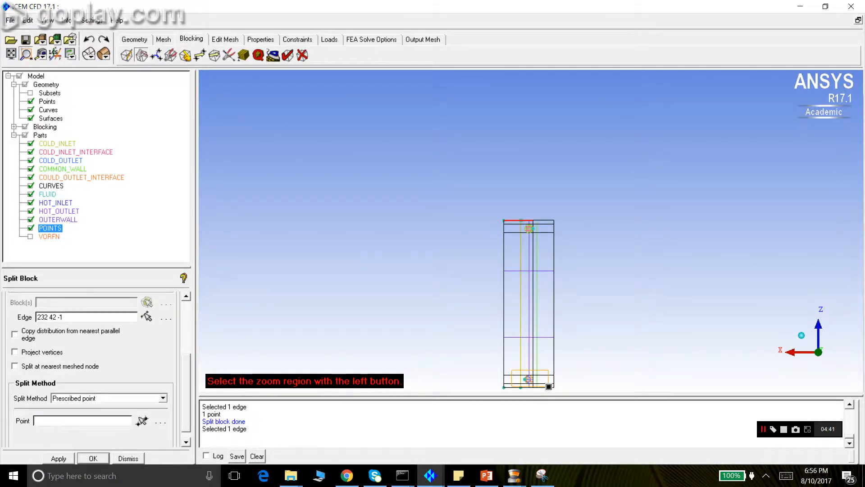
pyautogui.click(145, 423)
pyautogui.click(441, 252)
pyautogui.click(57, 458)
# - Examine the block splits around both nozzles in 3D from several angles and end block splitting
pyautogui.scroll(-3, 406, 301)
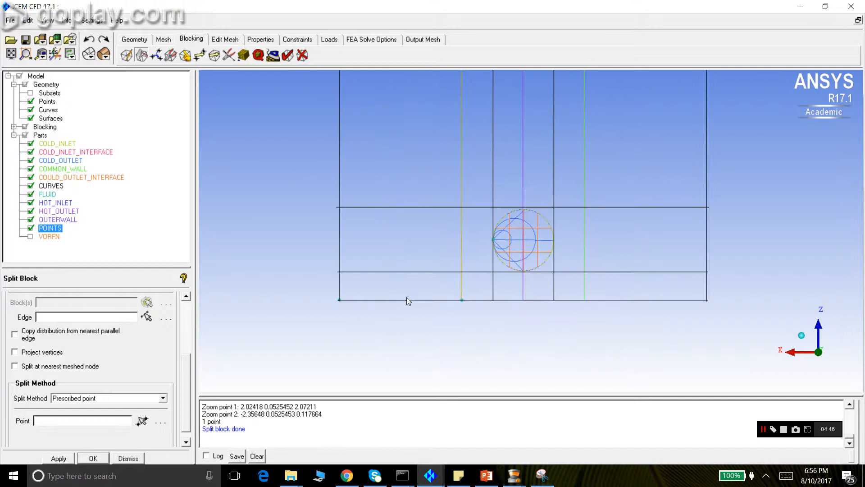
pyautogui.scroll(-5, 407, 296)
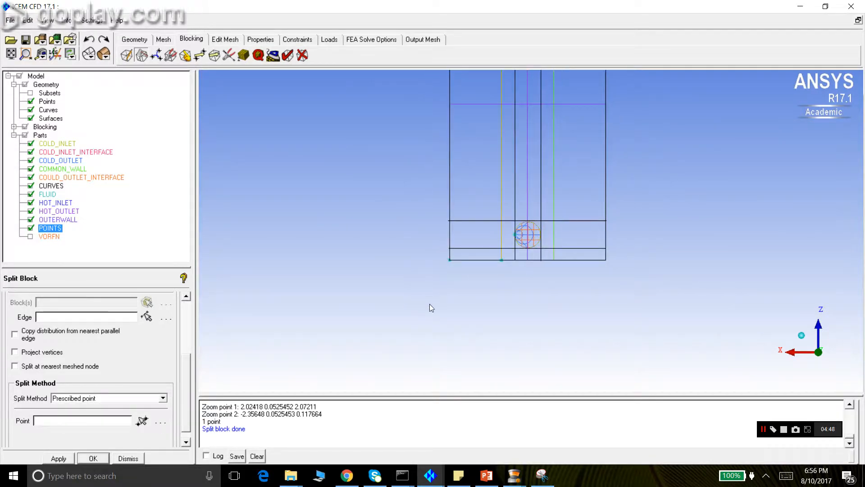
pyautogui.moveTo(434, 290); pyautogui.dragTo(356, 273)
pyautogui.moveTo(685, 222); pyautogui.dragTo(578, 296)
pyautogui.click(25, 54)
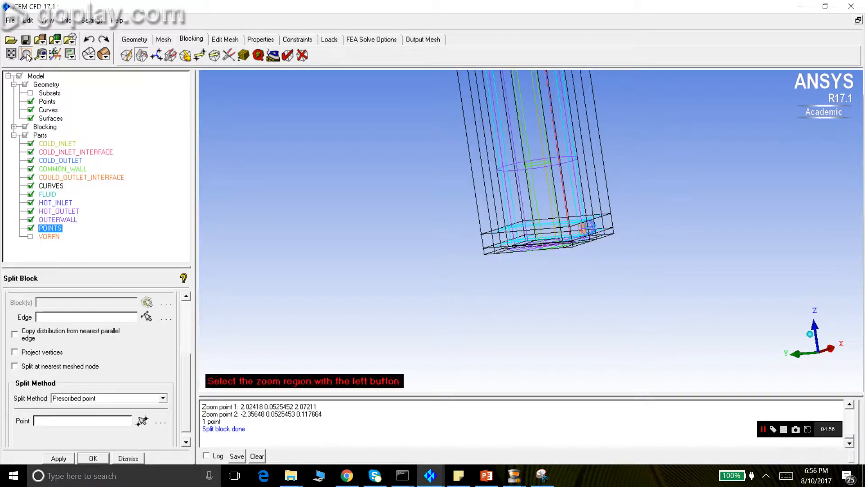
pyautogui.scroll(-2, 456, 246)
pyautogui.moveTo(517, 110); pyautogui.dragTo(548, 270)
pyautogui.scroll(-2, 460, 188)
pyautogui.scroll(-3, 549, 271)
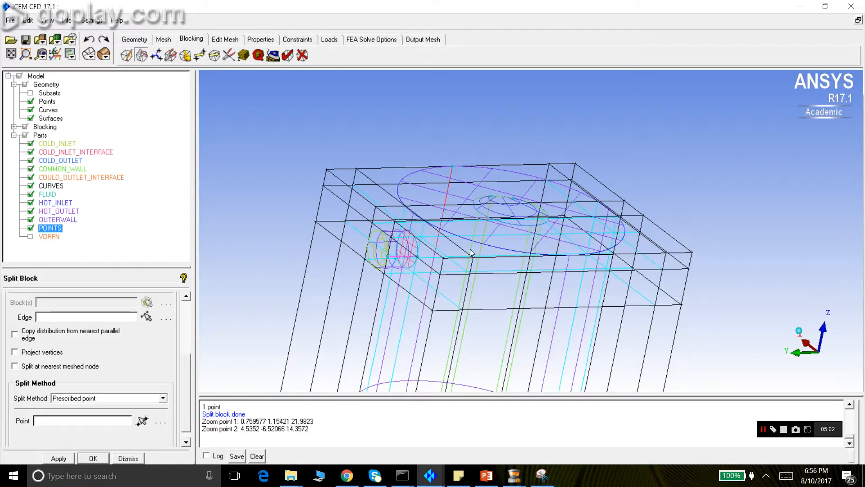
pyautogui.moveTo(467, 251); pyautogui.dragTo(310, 156)
pyautogui.scroll(-2, 479, 215)
pyautogui.click(136, 458)
pyautogui.scroll(-3, 484, 208)
pyautogui.scroll(-2, 418, 193)
pyautogui.moveTo(482, 311); pyautogui.dragTo(469, 373)
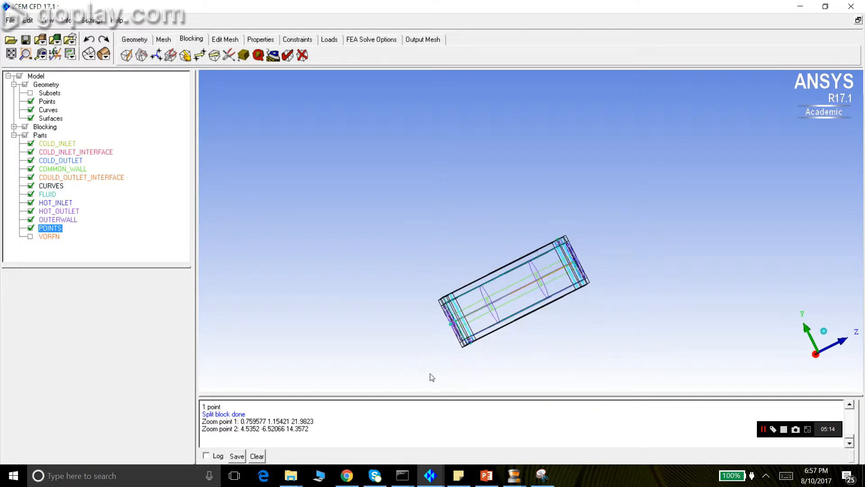
pyautogui.click(26, 54)
pyautogui.moveTo(433, 277); pyautogui.dragTo(499, 324)
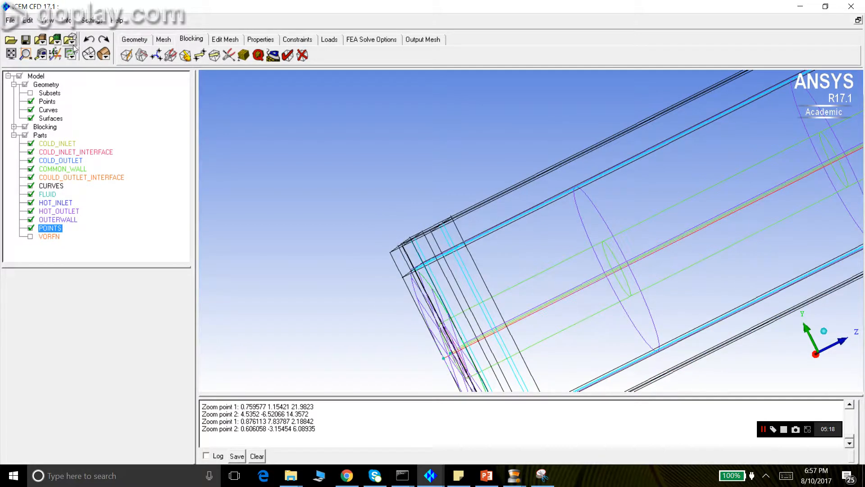
# - Show the whole model in the Left view and start the Delete Block operation
pyautogui.click(47, 20)
pyautogui.click(62, 80)
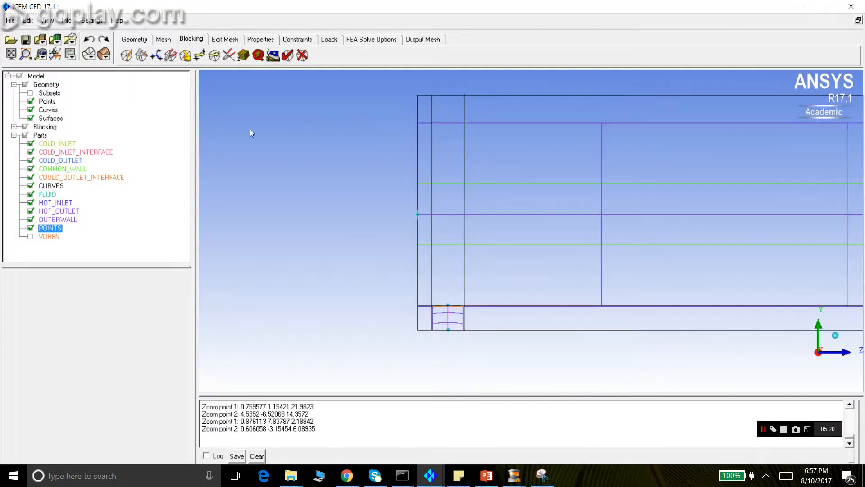
pyautogui.click(9, 54)
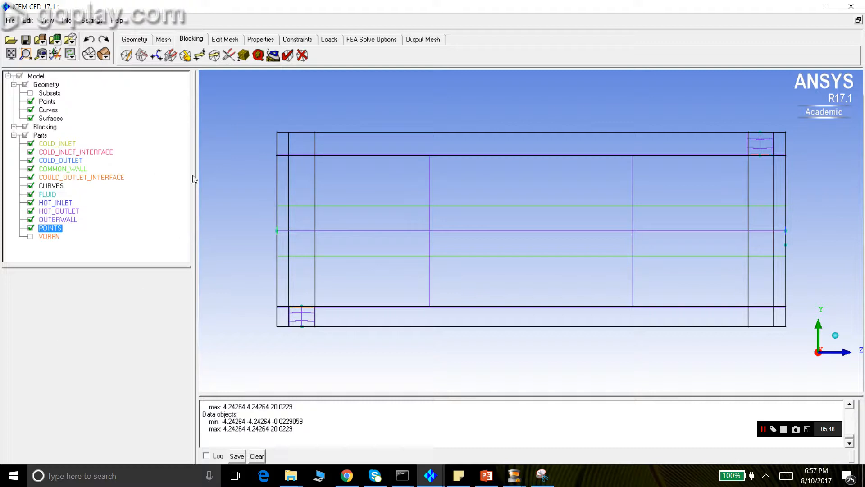
pyautogui.click(302, 56)
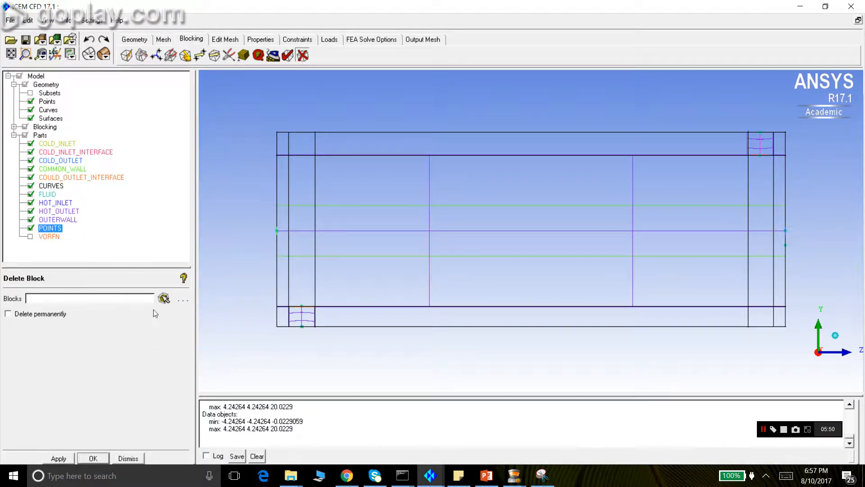
pyautogui.click(284, 148)
pyautogui.click(302, 148)
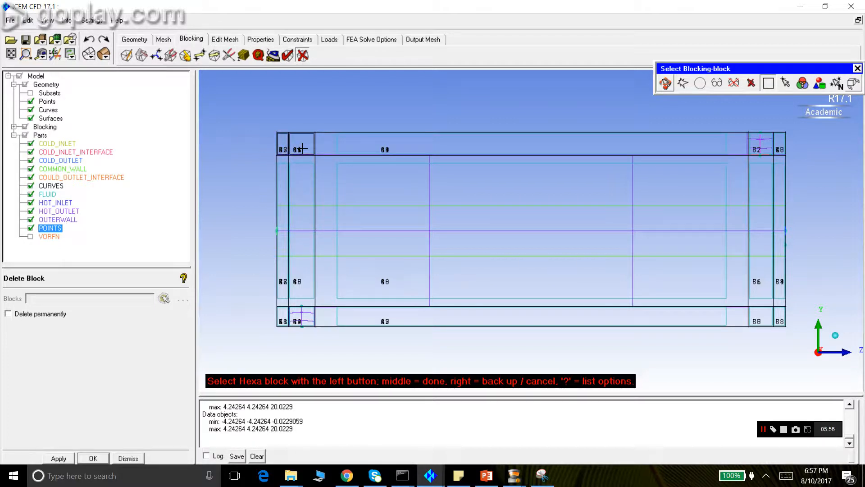
pyautogui.rightClick(393, 106)
pyautogui.rightClick(392, 106)
pyautogui.rightClick(392, 106)
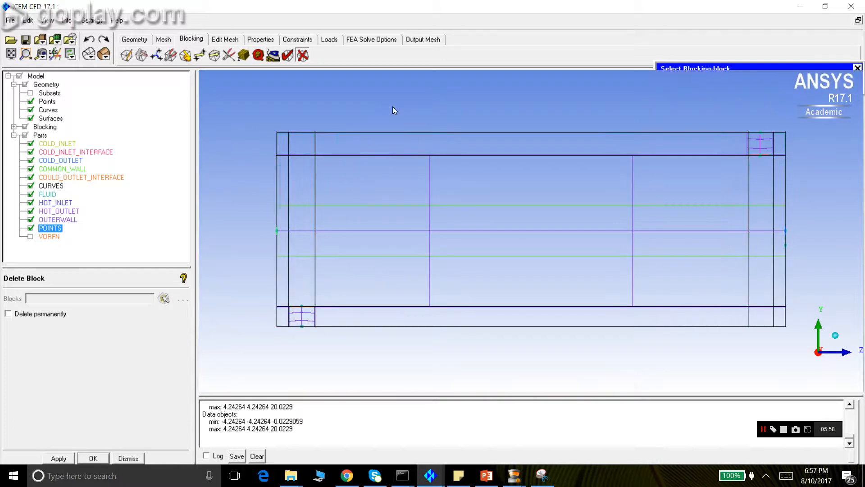
# - Use Index Control to restrict the displayed blocking to J indices 3 to 5, the layer around the cold inlet nozzle
pyautogui.rightClick(45, 127)
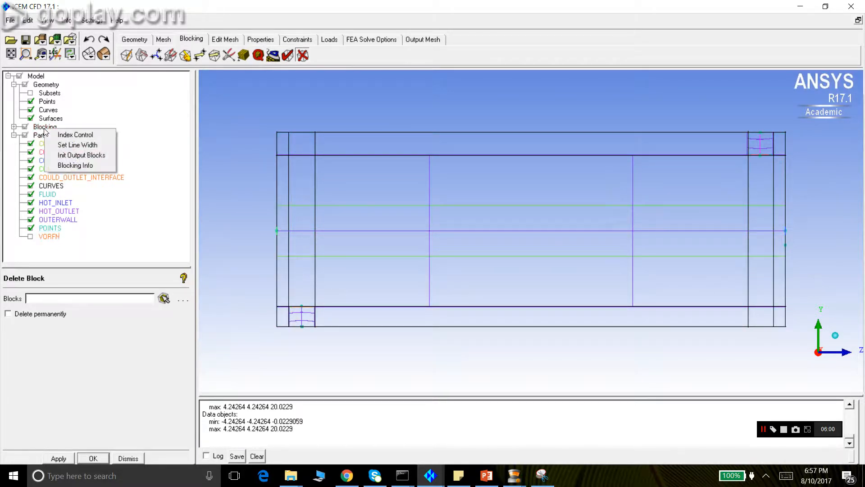
pyautogui.click(55, 134)
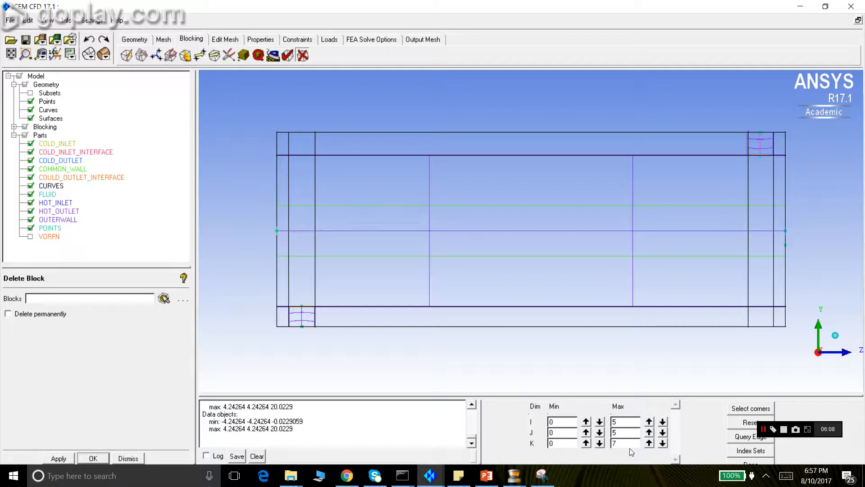
pyautogui.click(586, 433)
pyautogui.click(586, 432)
pyautogui.click(586, 432)
pyautogui.click(600, 432)
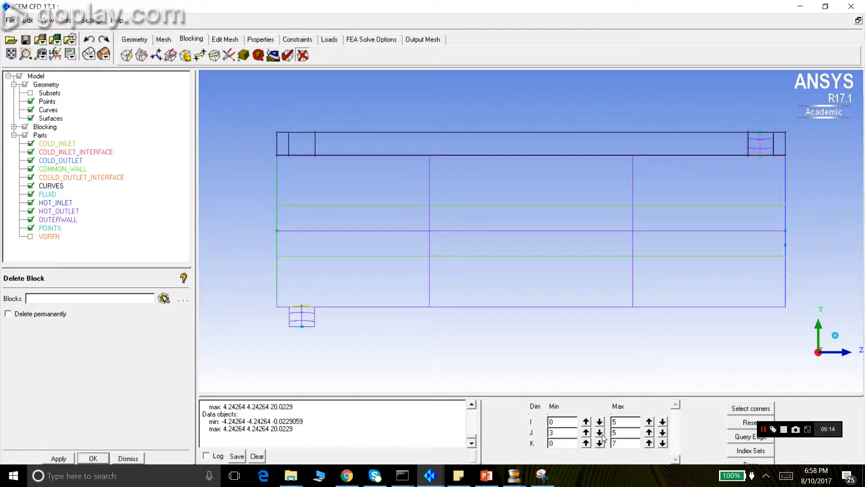
# - Delete the upper-layer blocks along the pipe from the far end up to the cold inlet nozzle with a polygon selection
pyautogui.click(163, 299)
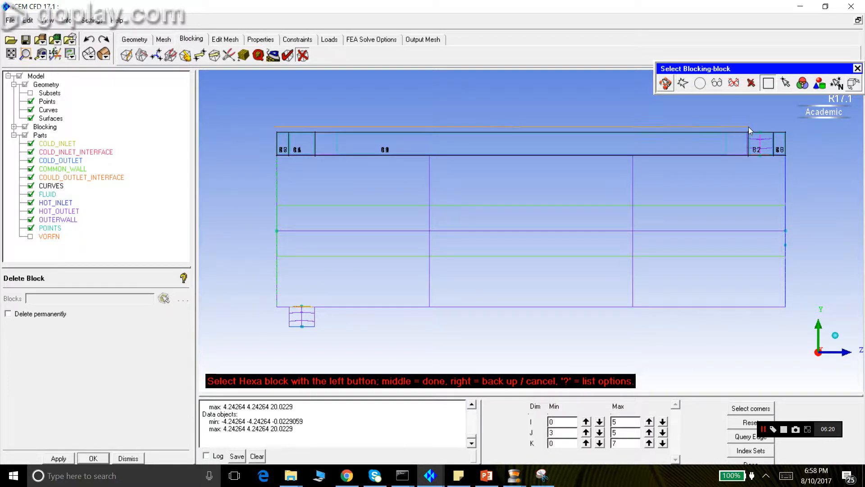
pyautogui.click(276, 170)
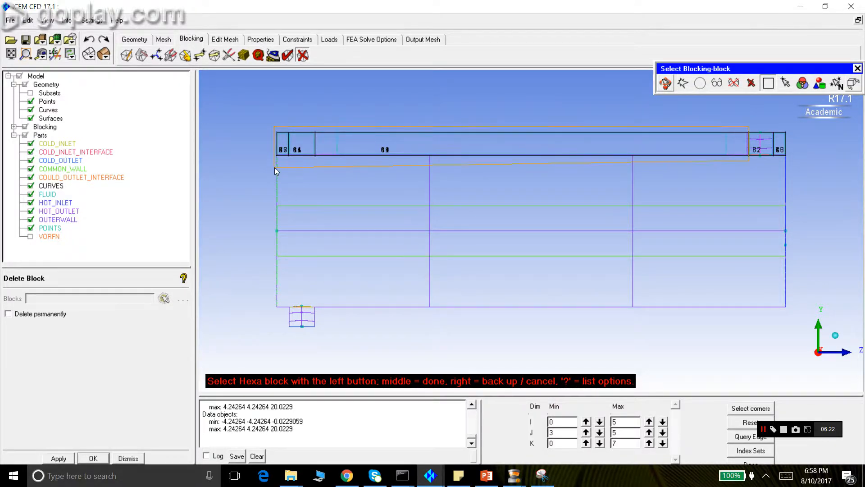
pyautogui.moveTo(274, 166); pyautogui.dragTo(274, 167)
pyautogui.middleClick(264, 139)
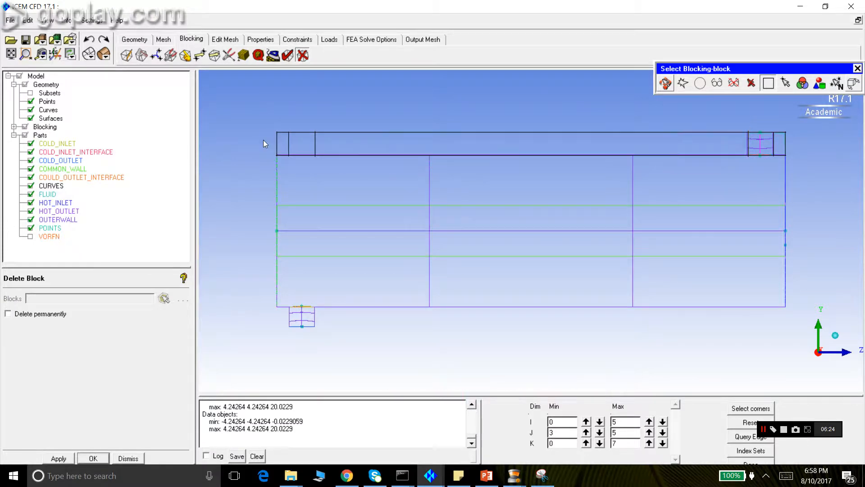
pyautogui.click(63, 458)
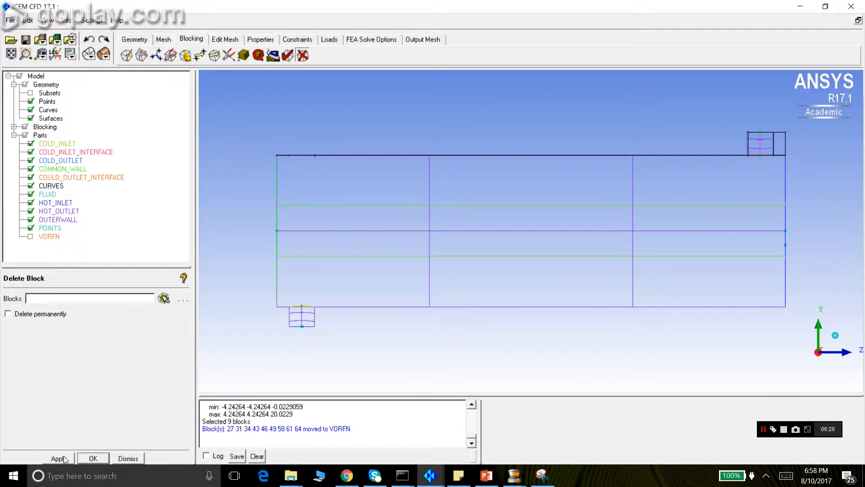
# - Delete the upper-layer blocks 40, 55 and 70 between the cold inlet nozzle and the nearby pipe end
pyautogui.click(165, 301)
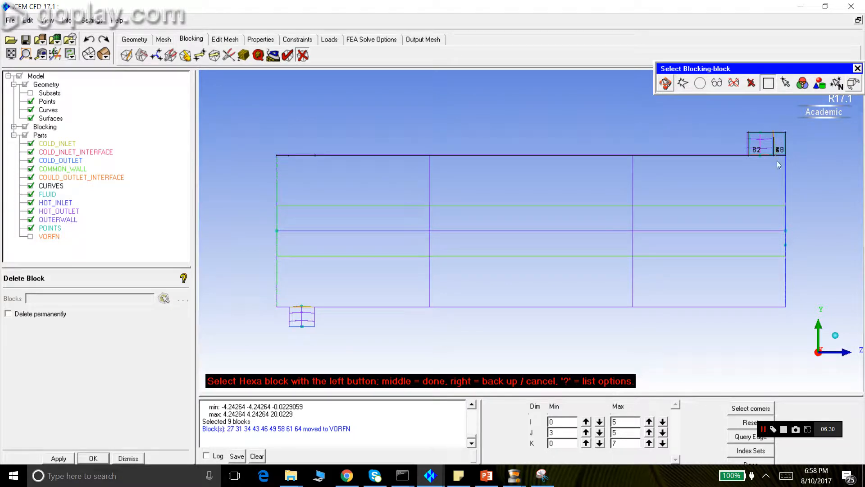
pyautogui.middleClick(793, 127)
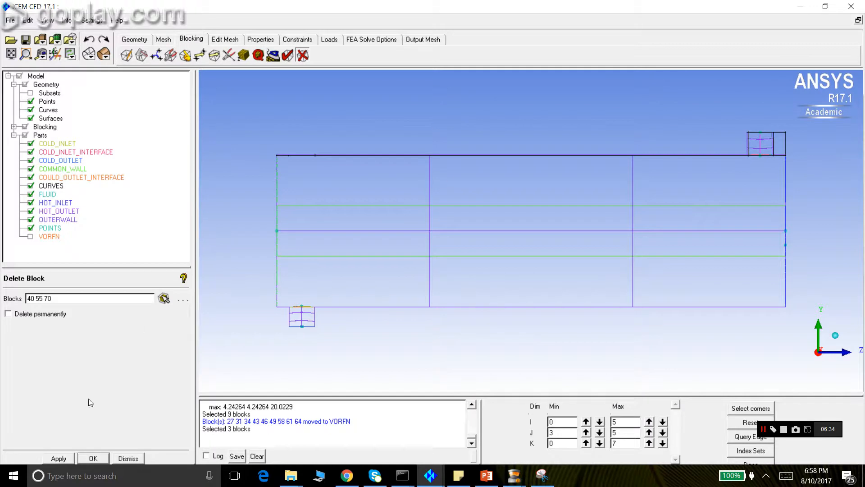
pyautogui.click(58, 458)
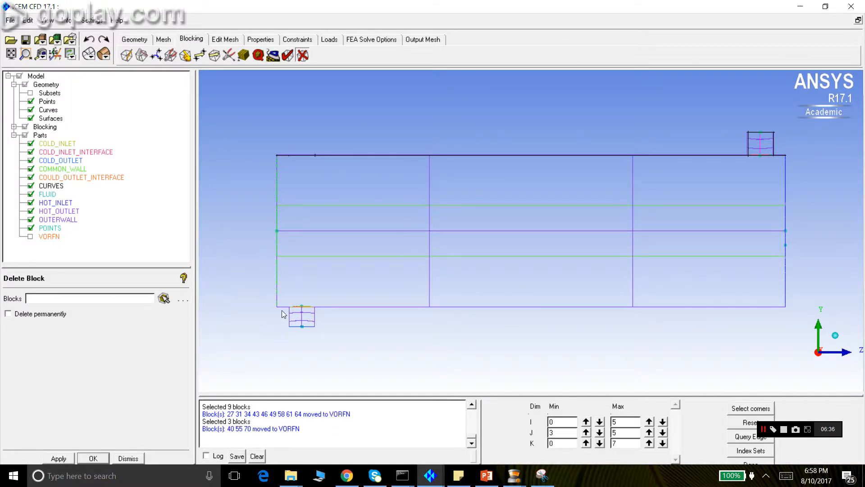
# - Restrict the displayed blocking to J indices 1 to 2, the layer around the cold outlet nozzle
pyautogui.moveTo(725, 130)
pyautogui.mouseDown()
pyautogui.moveTo(759, 209)
pyautogui.moveTo(756, 239)
pyautogui.moveTo(698, 231)
pyautogui.moveTo(710, 135)
pyautogui.mouseUp()
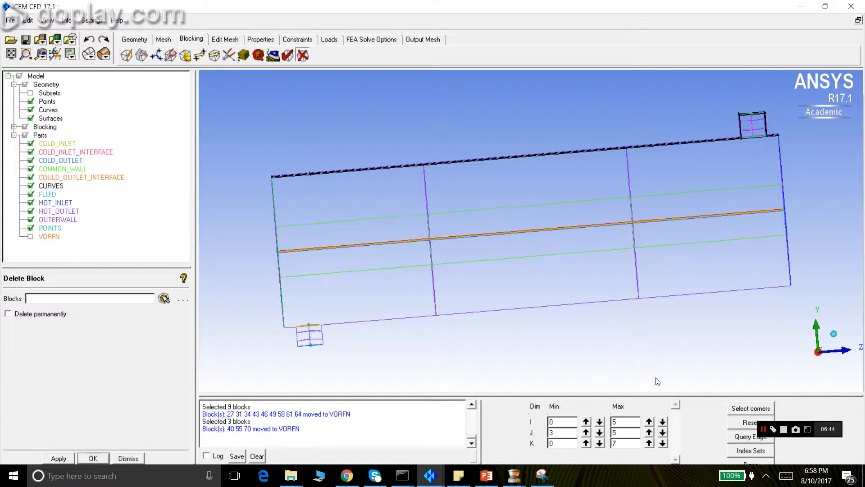
pyautogui.click(600, 433)
pyautogui.click(600, 434)
pyautogui.click(663, 433)
pyautogui.click(663, 432)
pyautogui.click(662, 432)
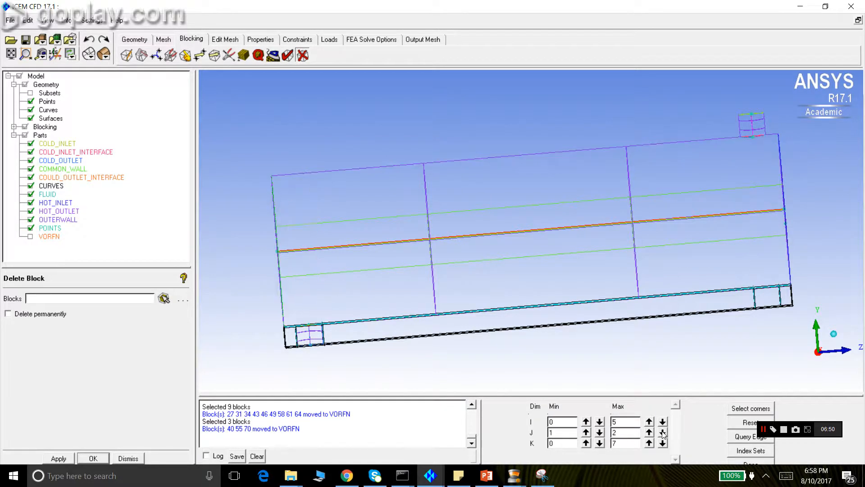
# - In the Left view, delete the lower-layer blocks along the pipe from the cold outlet nozzle to the far end
pyautogui.scroll(-3, 455, 239)
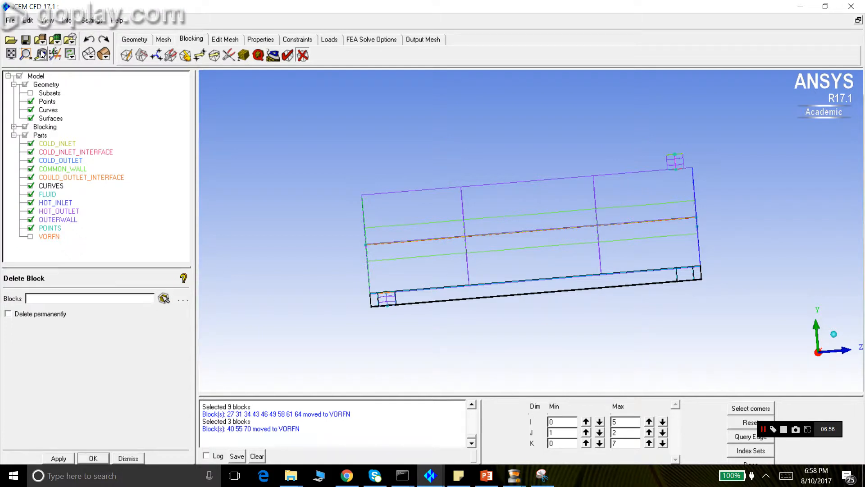
pyautogui.click(47, 21)
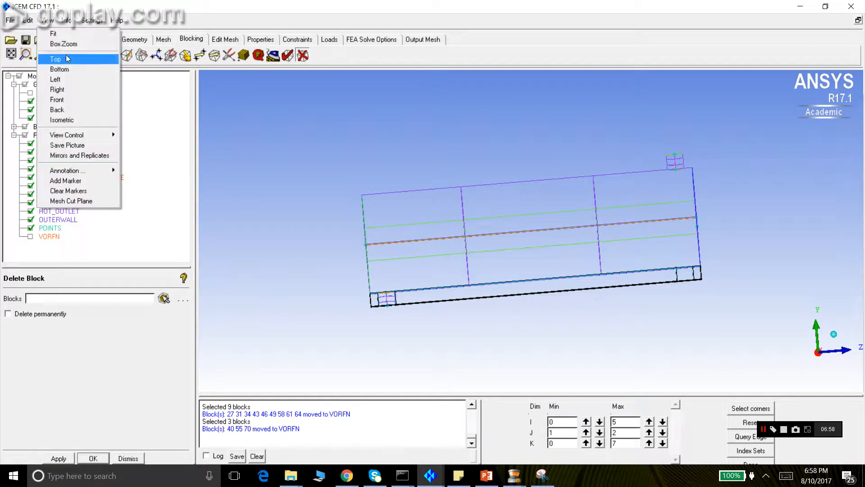
pyautogui.click(70, 99)
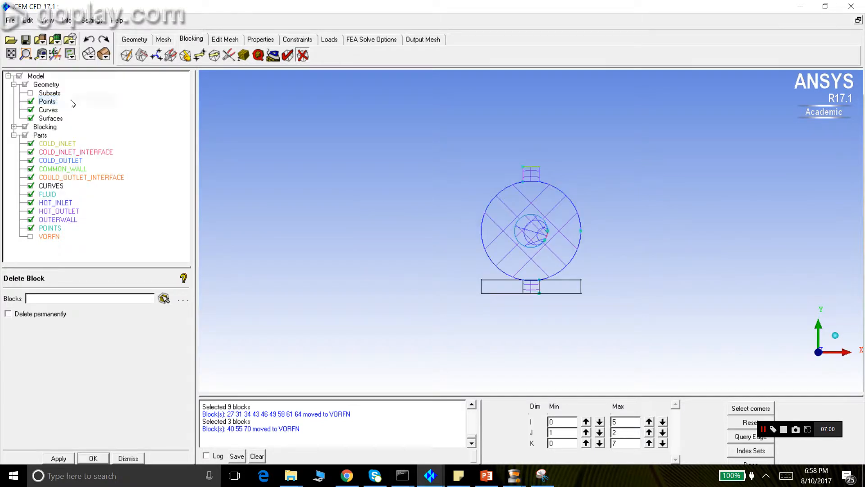
pyautogui.click(50, 22)
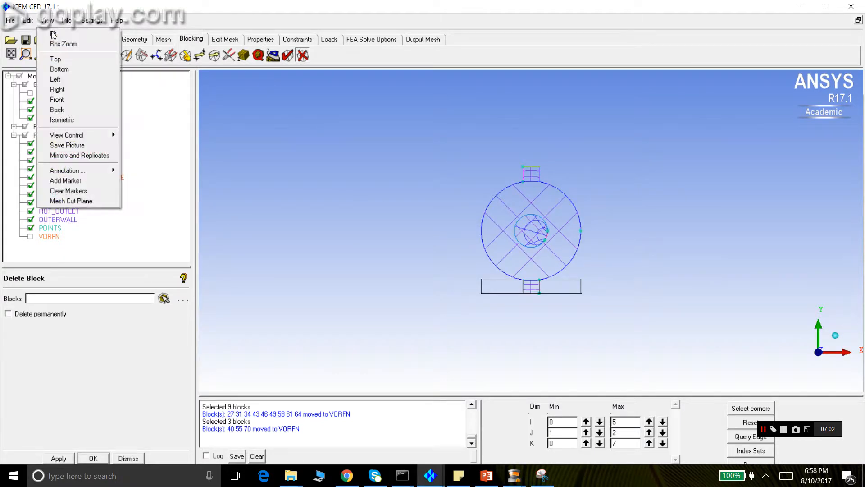
pyautogui.click(66, 78)
pyautogui.scroll(2, 461, 223)
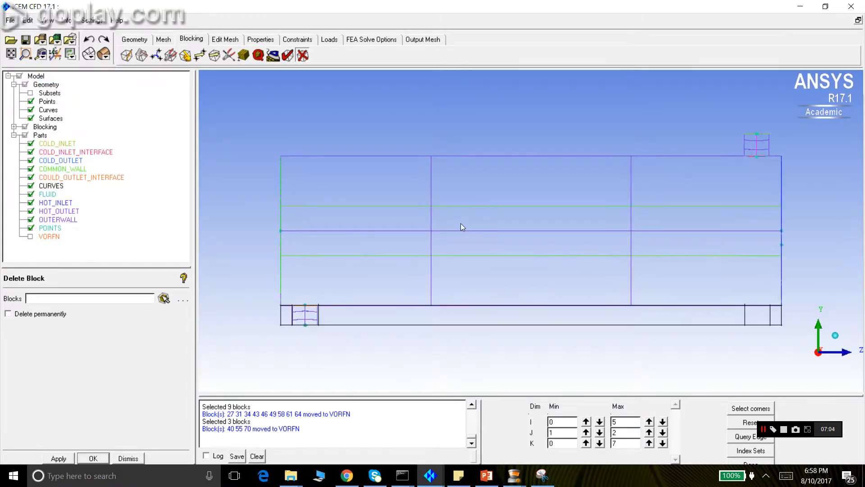
pyautogui.click(163, 299)
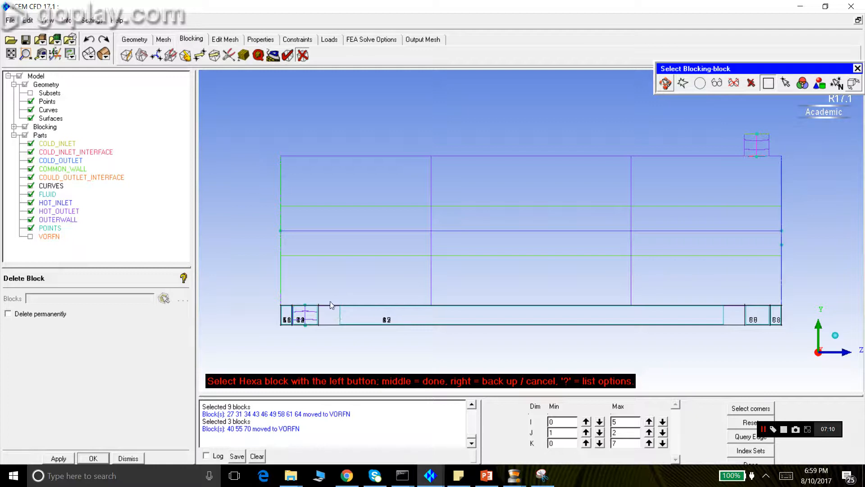
pyautogui.moveTo(333, 342); pyautogui.dragTo(791, 292)
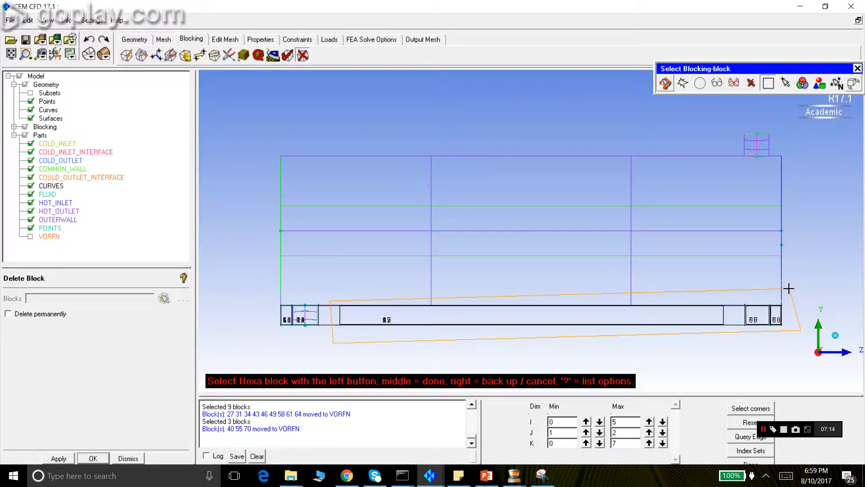
pyautogui.middleClick(791, 293)
pyautogui.click(59, 458)
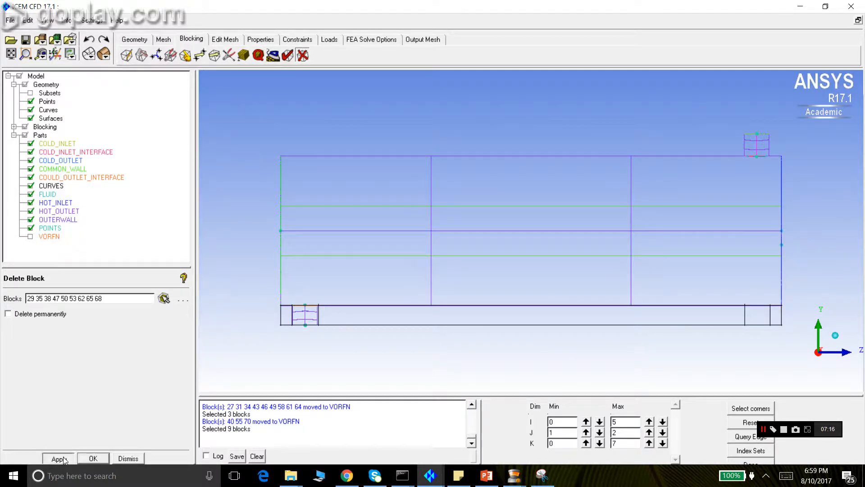
# - Delete the lower-layer blocks 13, 41 and 56 between the cold outlet nozzle and the nearby pipe end
pyautogui.click(163, 298)
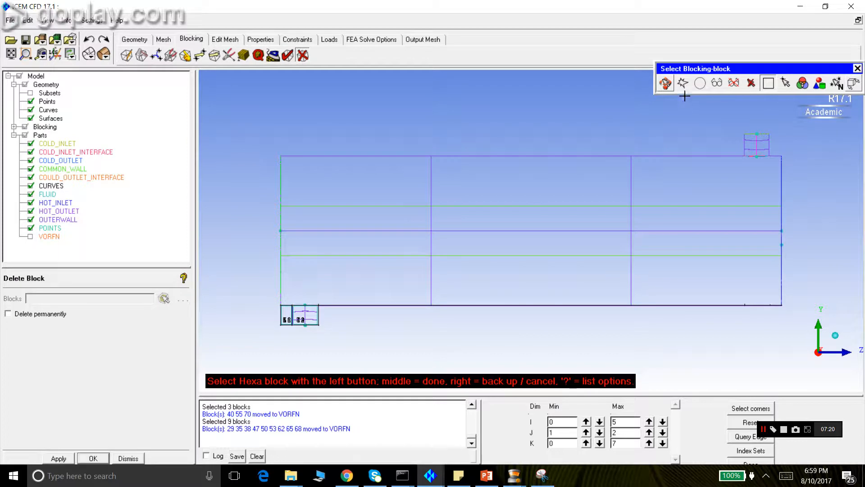
pyautogui.click(296, 299)
pyautogui.click(295, 334)
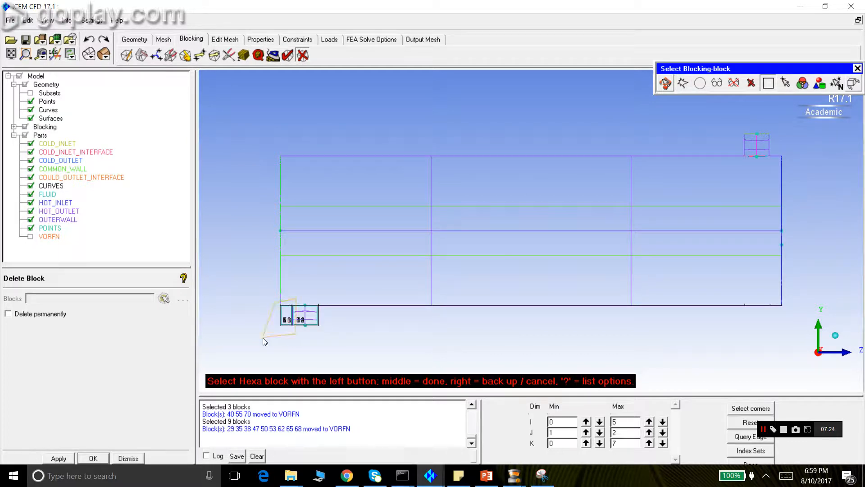
pyautogui.click(263, 337)
pyautogui.middleClick(263, 337)
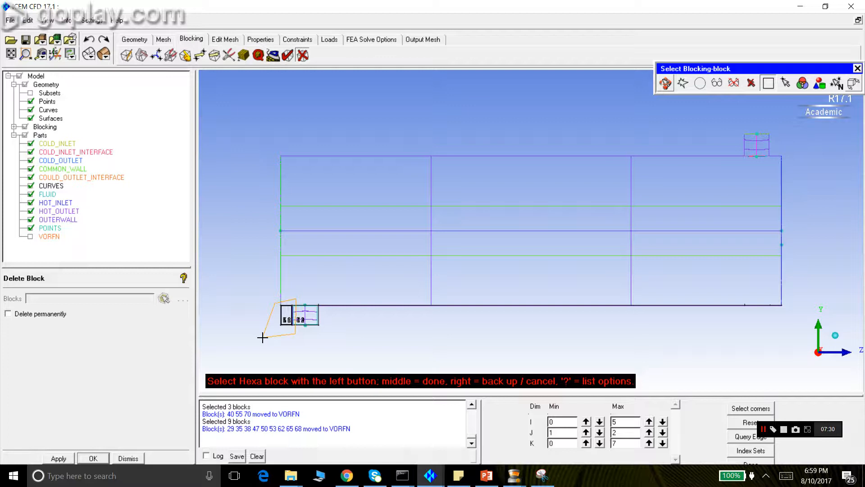
pyautogui.middleClick(263, 337)
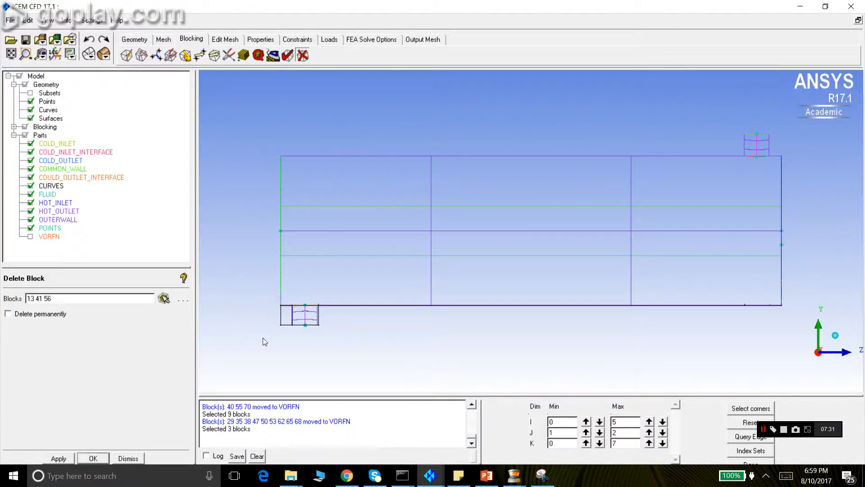
pyautogui.click(58, 459)
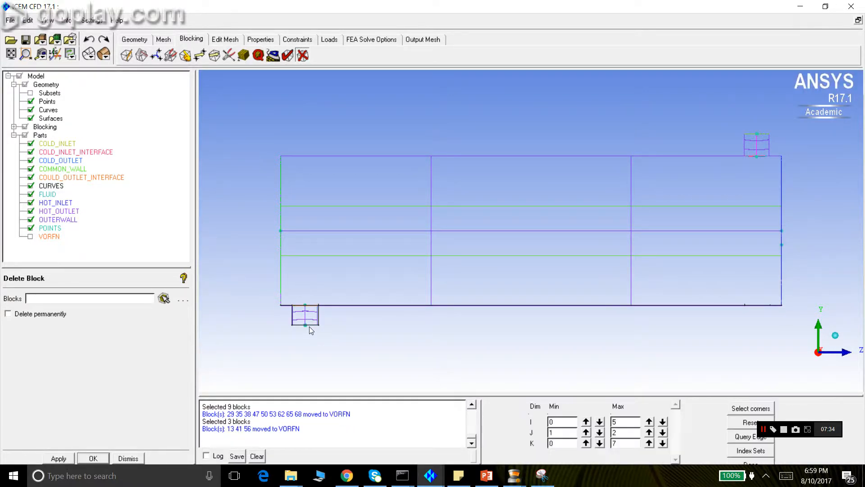
# - Extend the displayed blocking to the full J index range, 0 to 5
pyautogui.scroll(-3, 309, 326)
pyautogui.moveTo(401, 264); pyautogui.dragTo(505, 353)
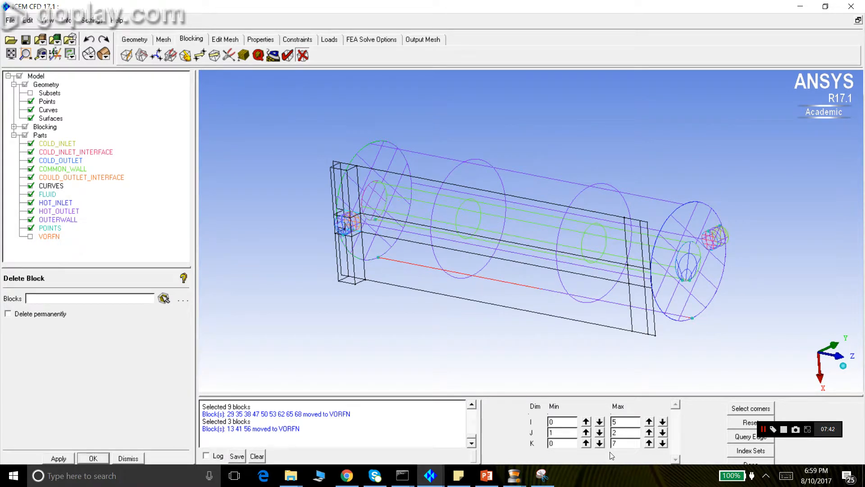
pyautogui.click(649, 432)
pyautogui.click(649, 432)
pyautogui.click(648, 432)
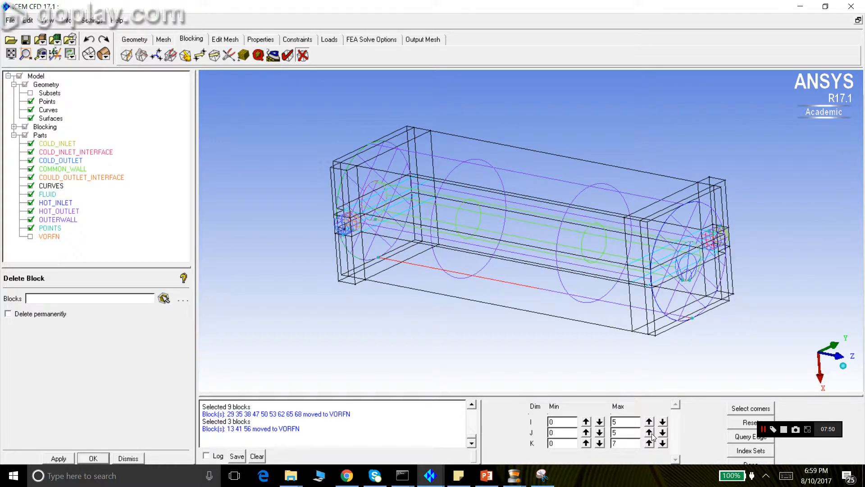
# - Delete blocks 67 and 37 on either side of the cold inlet nozzle
pyautogui.moveTo(613, 194); pyautogui.dragTo(284, 212)
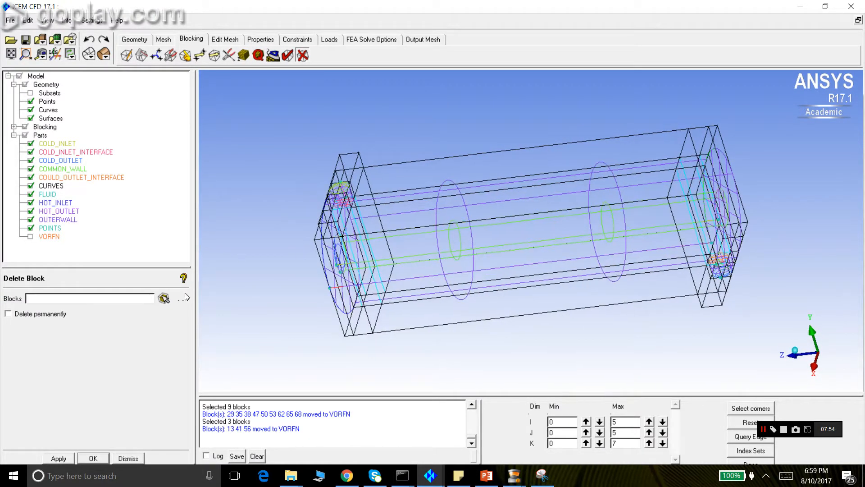
pyautogui.moveTo(543, 162); pyautogui.dragTo(226, 299)
pyautogui.click(163, 298)
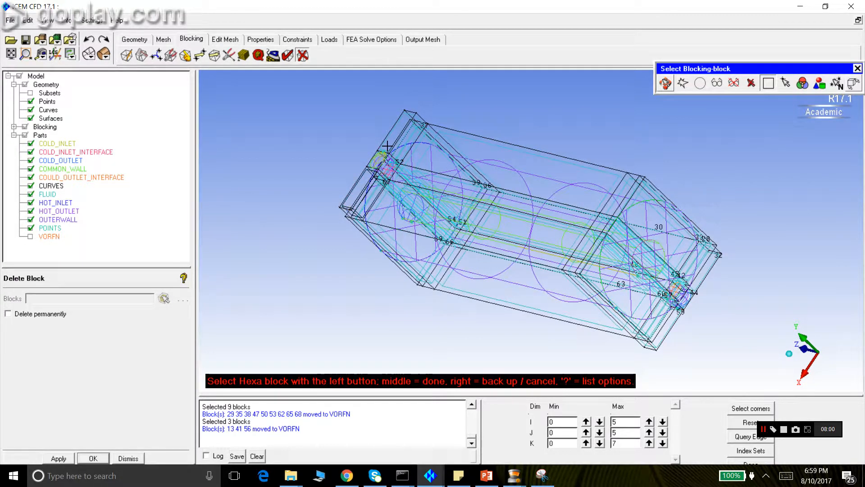
pyautogui.click(360, 143)
pyautogui.middleClick(360, 144)
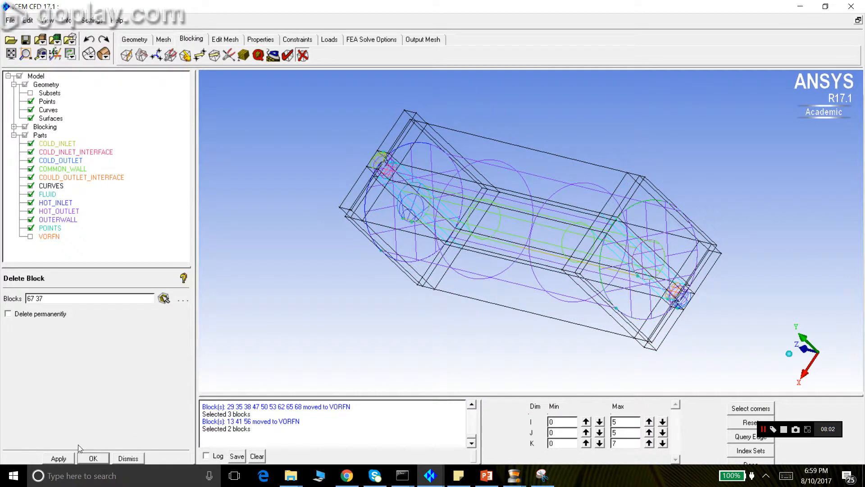
pyautogui.click(65, 458)
# - Delete blocks 59 and 32 on either side of the cold outlet nozzle
pyautogui.moveTo(656, 260); pyautogui.dragTo(458, 318)
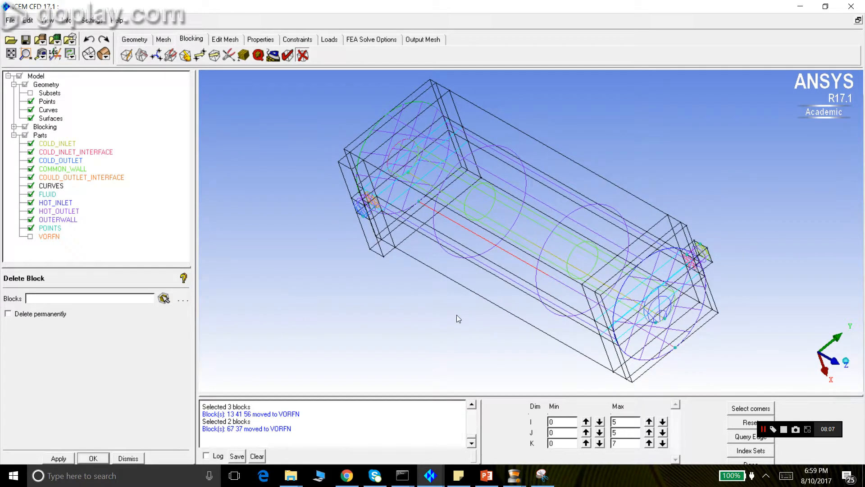
pyautogui.click(164, 298)
pyautogui.click(358, 211)
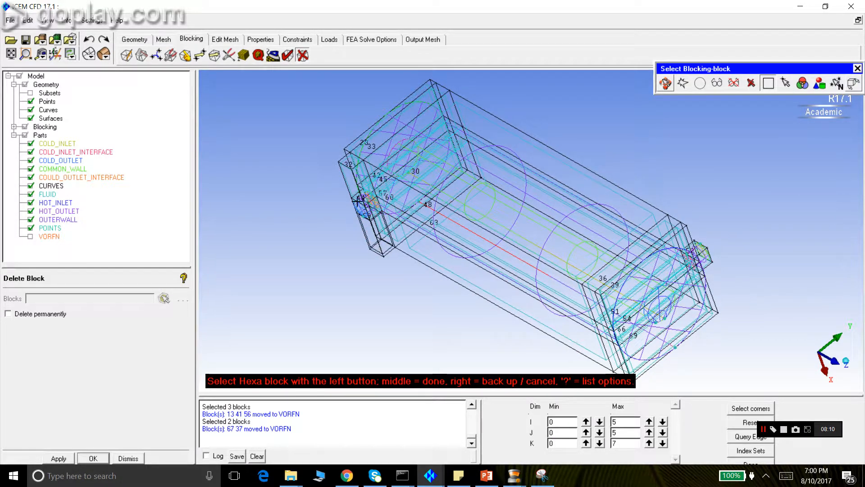
pyautogui.click(358, 198)
pyautogui.middleClick(298, 209)
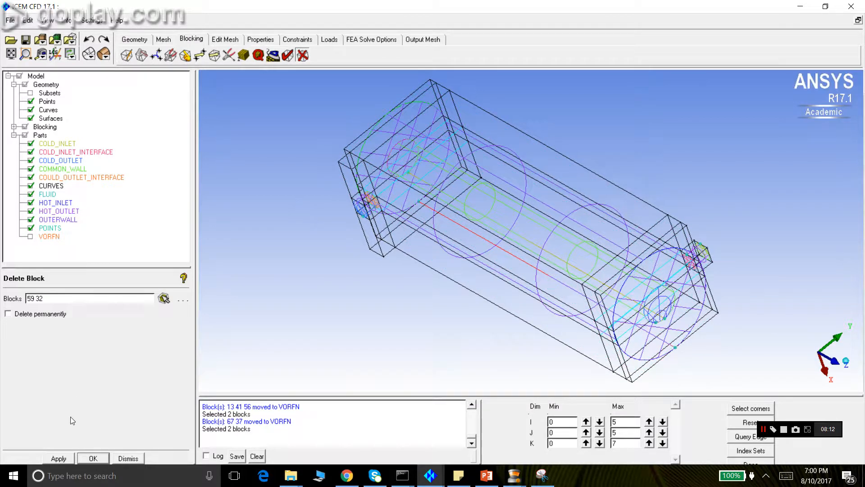
pyautogui.click(58, 457)
# - Inspect the remaining blocking from several angles, with close-ups of the blocks around the cold outlet and cold inlet nozzles
pyautogui.moveTo(393, 279); pyautogui.dragTo(672, 265)
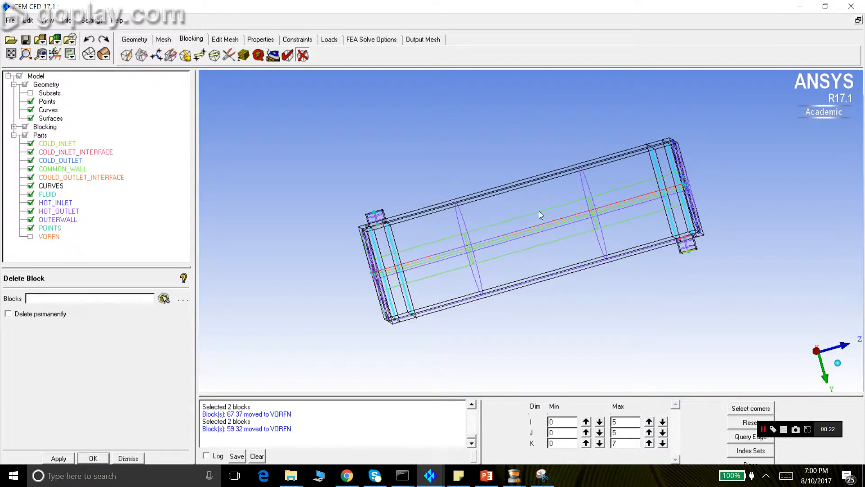
pyautogui.moveTo(539, 210); pyautogui.dragTo(573, 304)
pyautogui.scroll(3, 514, 275)
pyautogui.moveTo(496, 227); pyautogui.dragTo(442, 217)
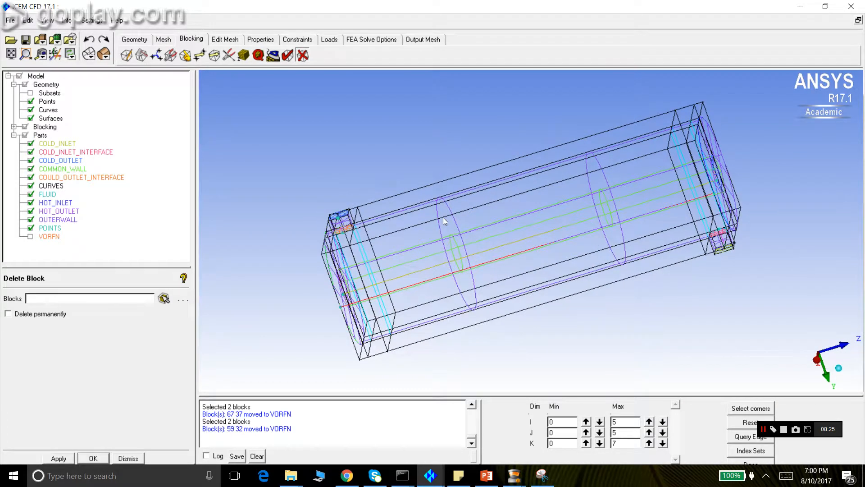
pyautogui.click(787, 433)
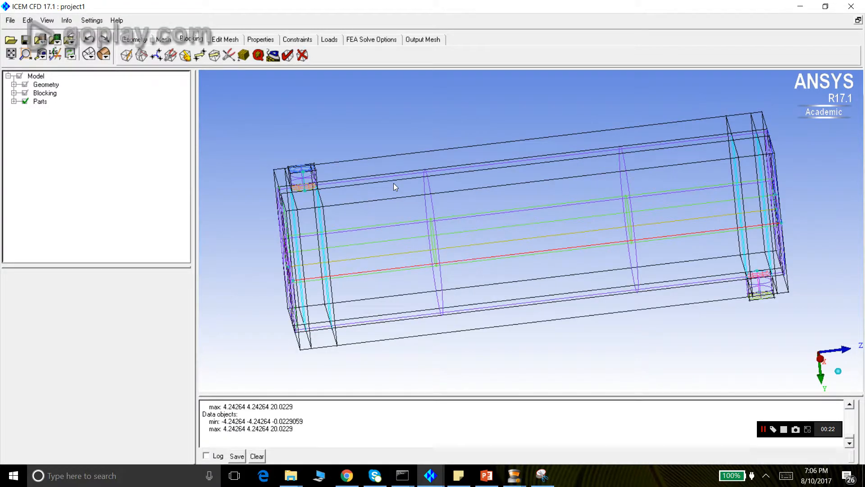
pyautogui.moveTo(303, 201); pyautogui.dragTo(328, 210)
pyautogui.scroll(2, 363, 165)
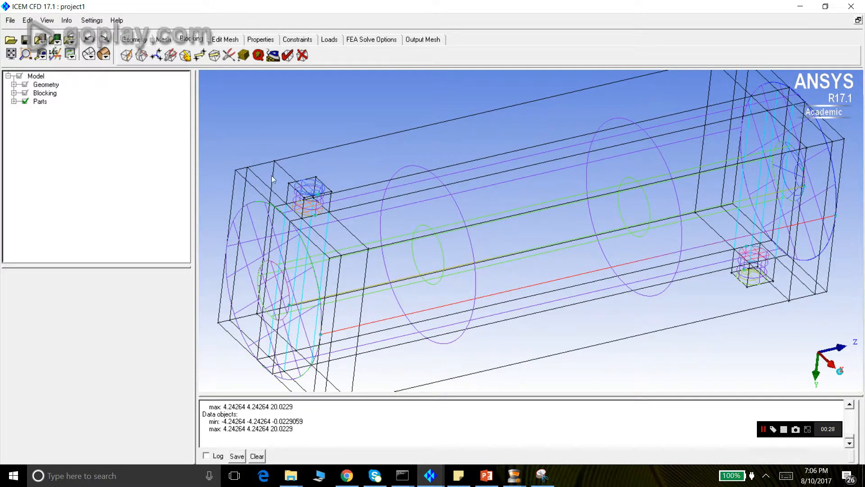
pyautogui.click(26, 54)
pyautogui.moveTo(290, 174); pyautogui.dragTo(333, 208)
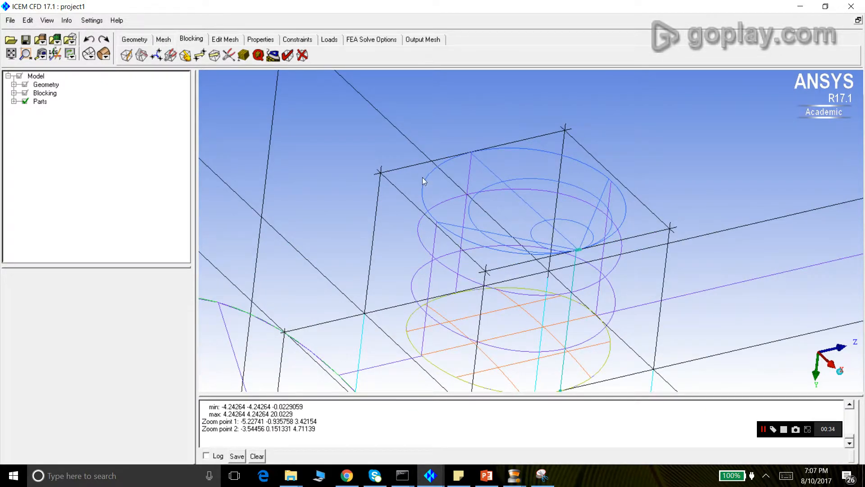
pyautogui.scroll(-10, 419, 163)
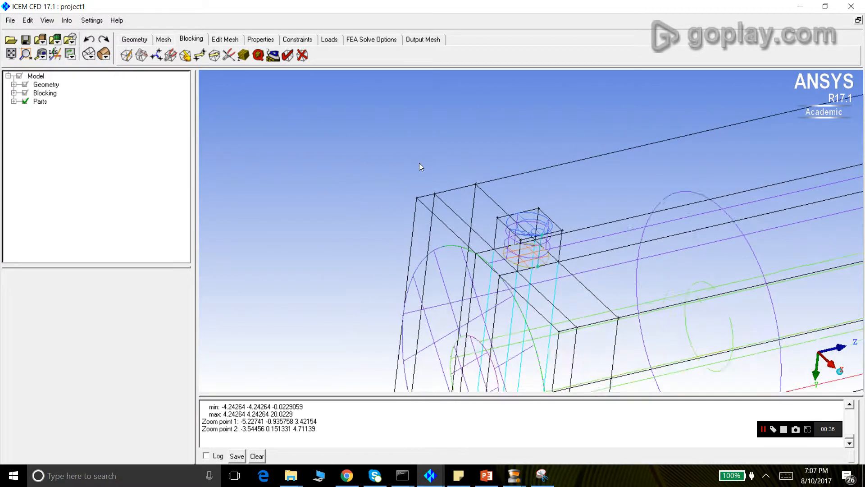
pyautogui.scroll(-5, 531, 214)
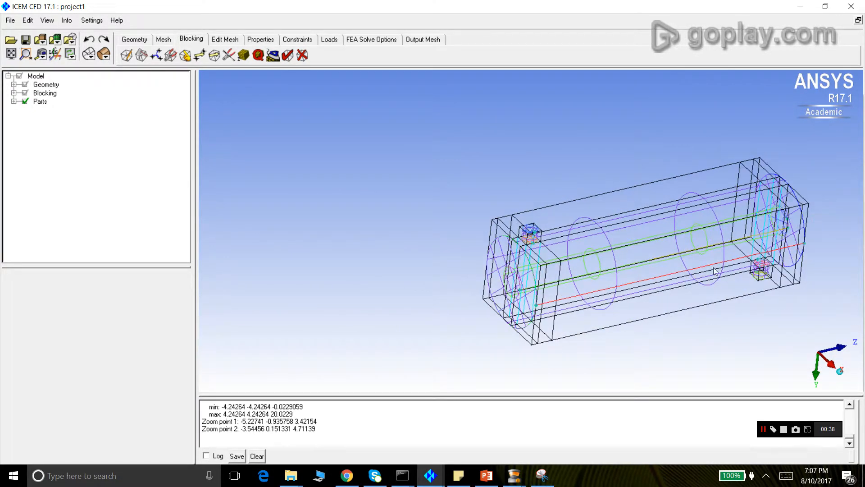
pyautogui.click(26, 54)
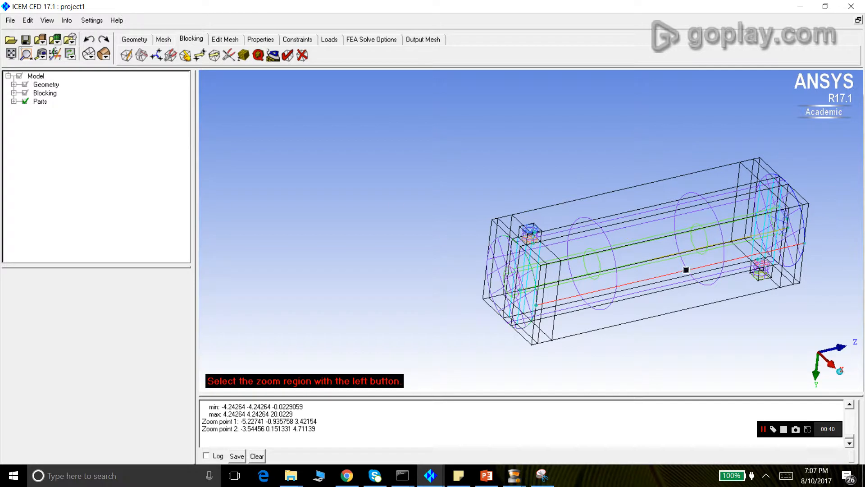
pyautogui.moveTo(747, 252); pyautogui.dragTo(784, 299)
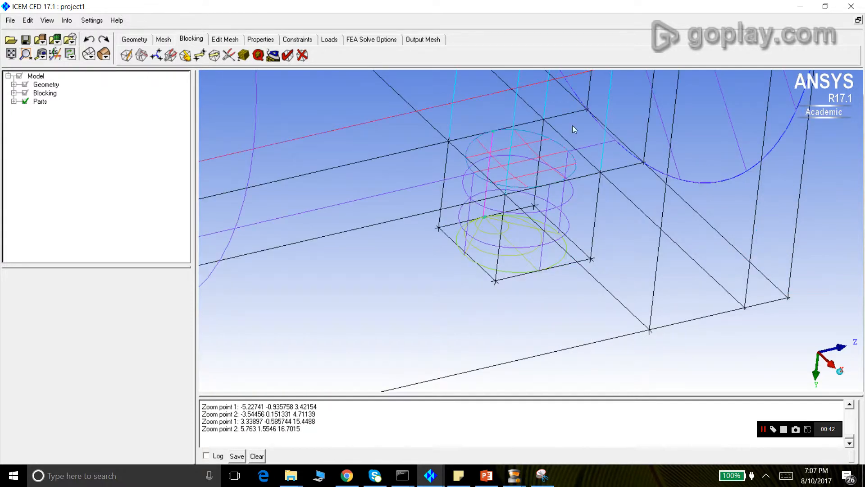
pyautogui.scroll(-5, 658, 289)
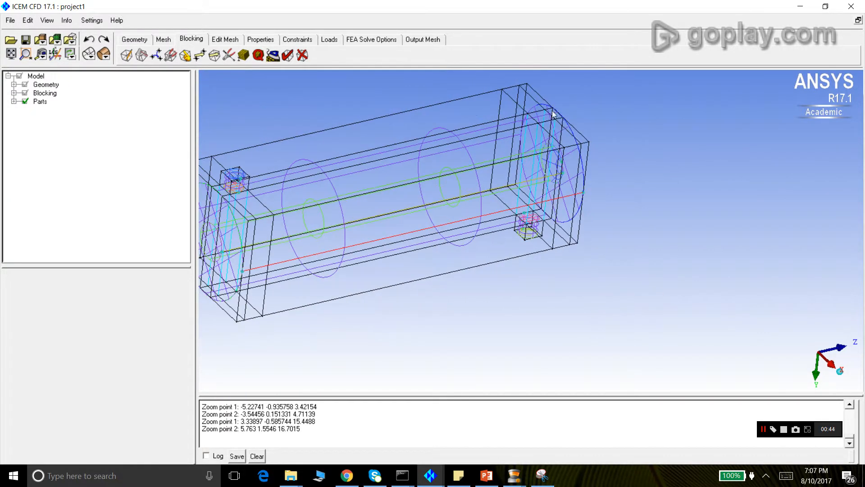
pyautogui.moveTo(460, 174); pyautogui.dragTo(531, 237)
pyautogui.moveTo(461, 191); pyautogui.dragTo(210, 244)
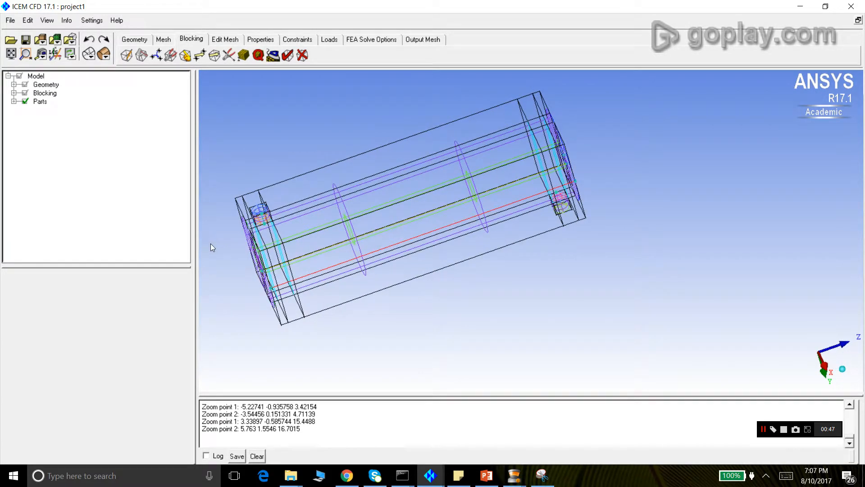
# - Associate the four outer end edges of the cold outlet nozzle block with the nozzle's circular end curve SURFS.04e56.2
pyautogui.click(24, 58)
pyautogui.moveTo(246, 187); pyautogui.dragTo(295, 239)
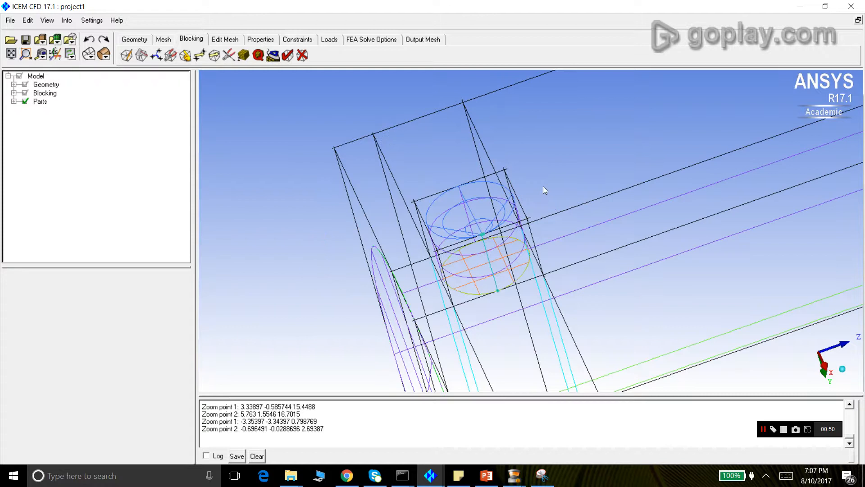
pyautogui.click(185, 56)
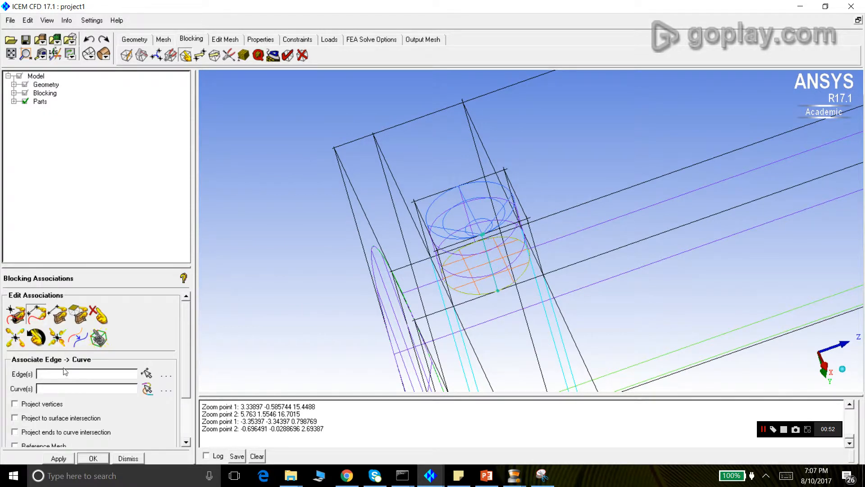
pyautogui.click(146, 373)
pyautogui.click(440, 192)
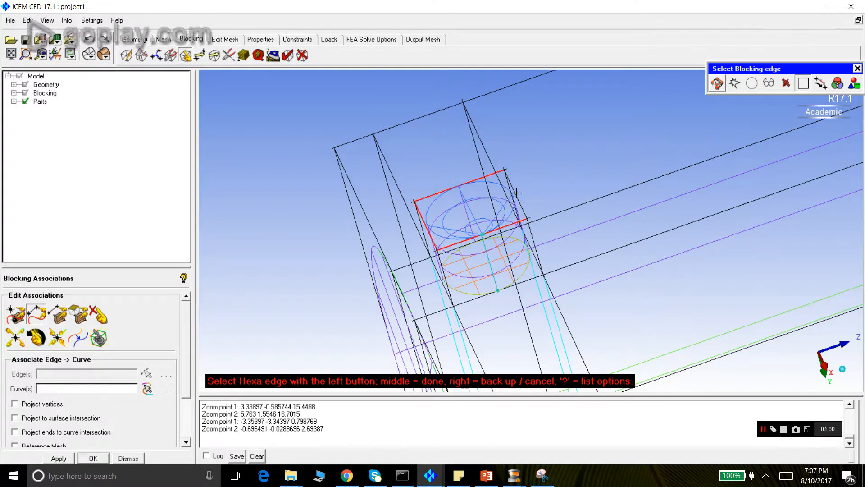
pyautogui.middleClick(294, 234)
pyautogui.click(148, 388)
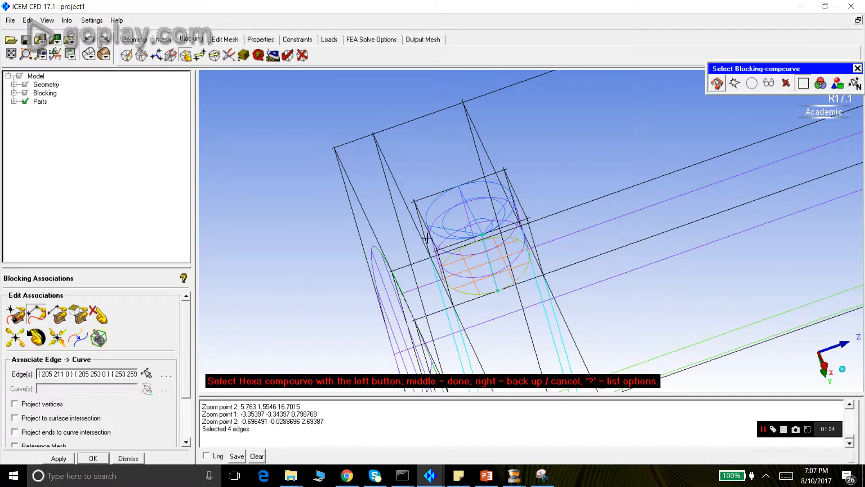
pyautogui.click(432, 229)
pyautogui.middleClick(286, 195)
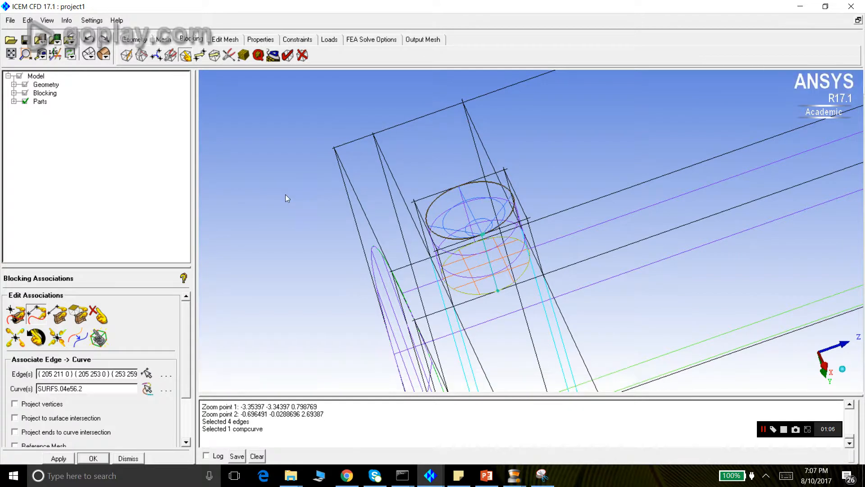
pyautogui.click(63, 458)
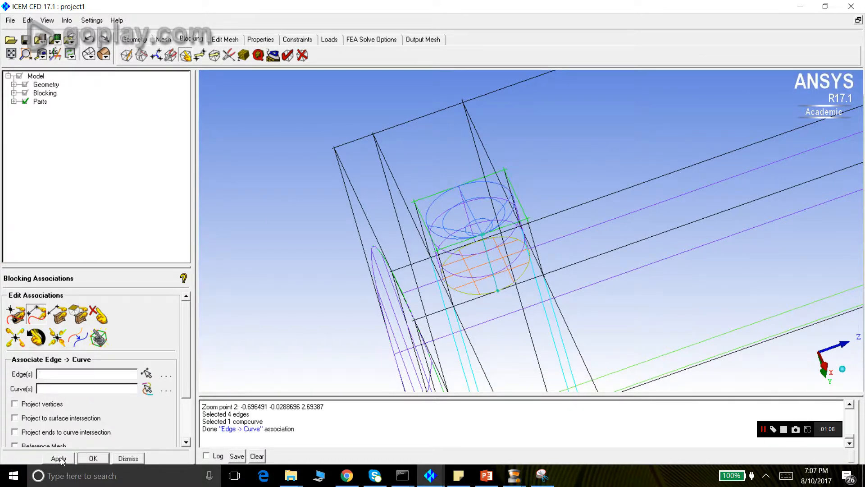
# - Associate the four inner edges of the cold outlet nozzle block with the circular interface curve SURFS.00.cut.1e130
pyautogui.scroll(-3, 422, 243)
pyautogui.moveTo(512, 283); pyautogui.dragTo(564, 286)
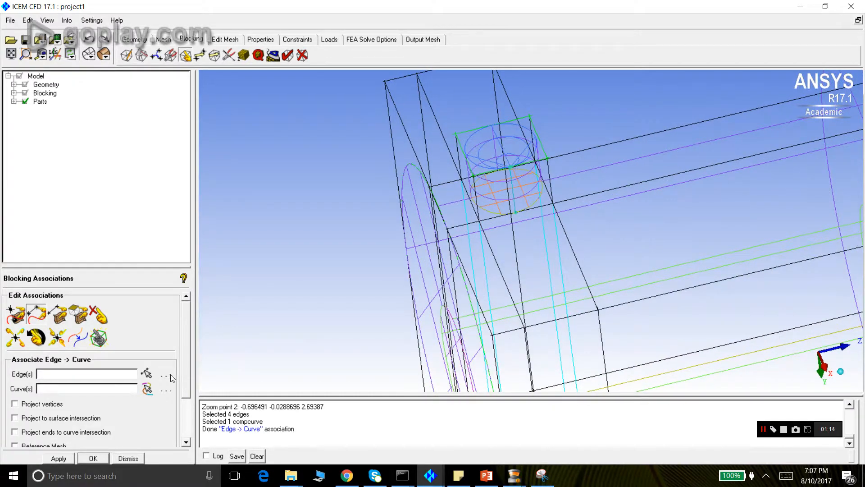
pyautogui.click(147, 373)
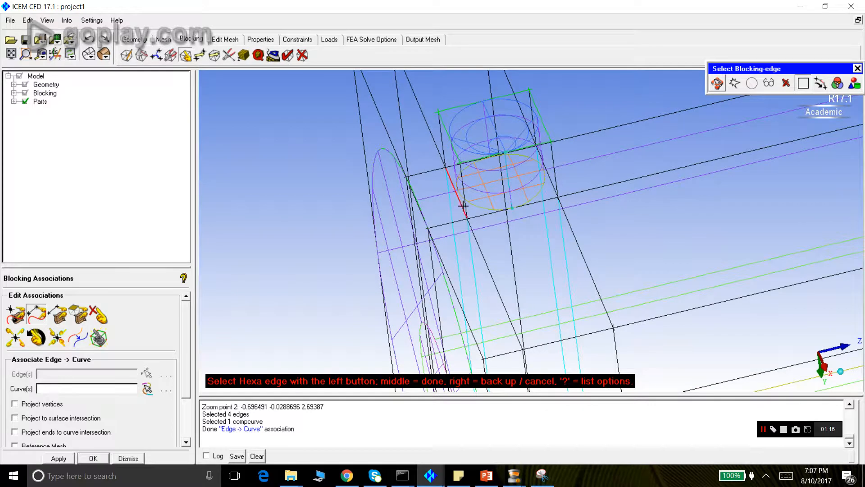
pyautogui.click(484, 214)
pyautogui.click(557, 194)
pyautogui.rightClick(540, 188)
pyautogui.click(549, 178)
pyautogui.middleClick(319, 188)
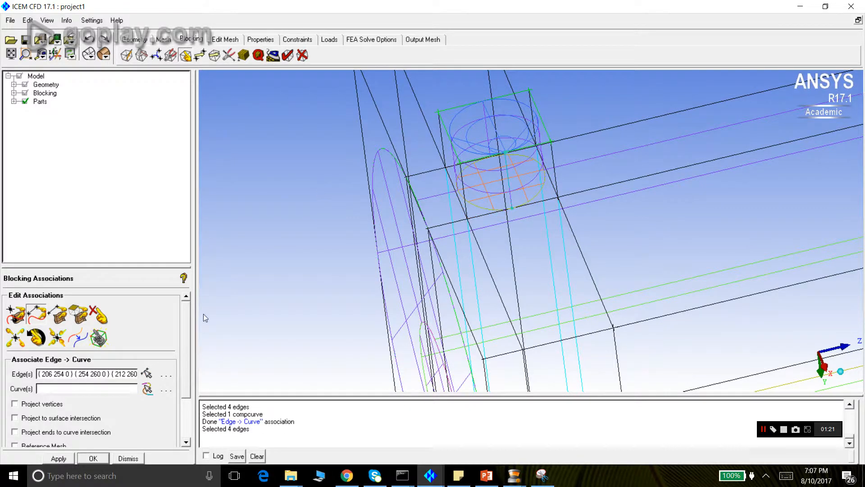
pyautogui.click(148, 389)
pyautogui.click(491, 208)
pyautogui.middleClick(327, 194)
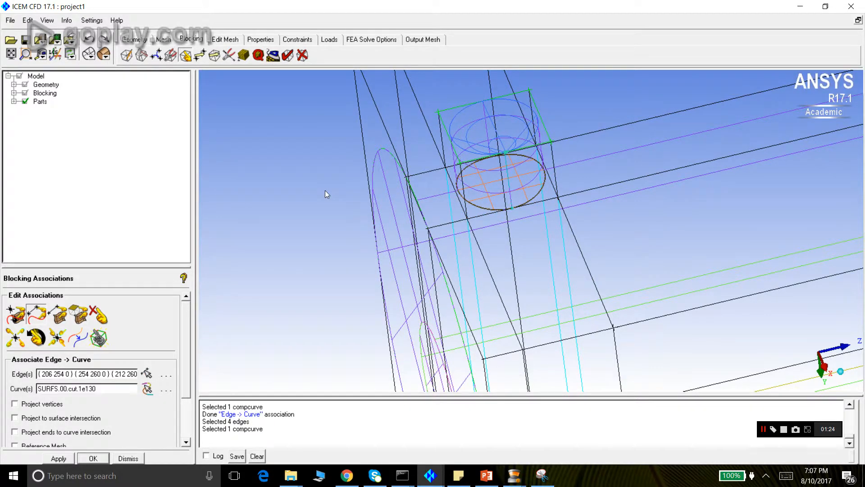
pyautogui.click(59, 456)
# - Associate the four outer end edges of the cold inlet nozzle block with the nozzle's circular end curve
pyautogui.scroll(-4, 374, 228)
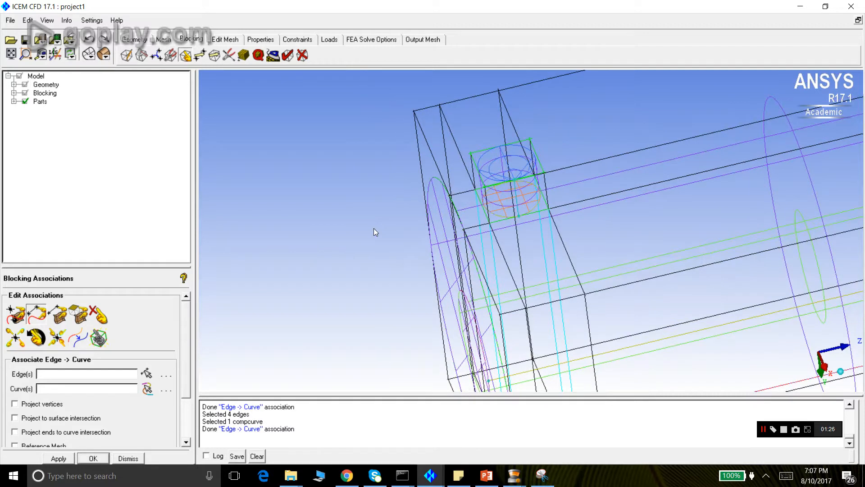
pyautogui.scroll(-3, 374, 228)
pyautogui.moveTo(713, 239); pyautogui.dragTo(601, 115)
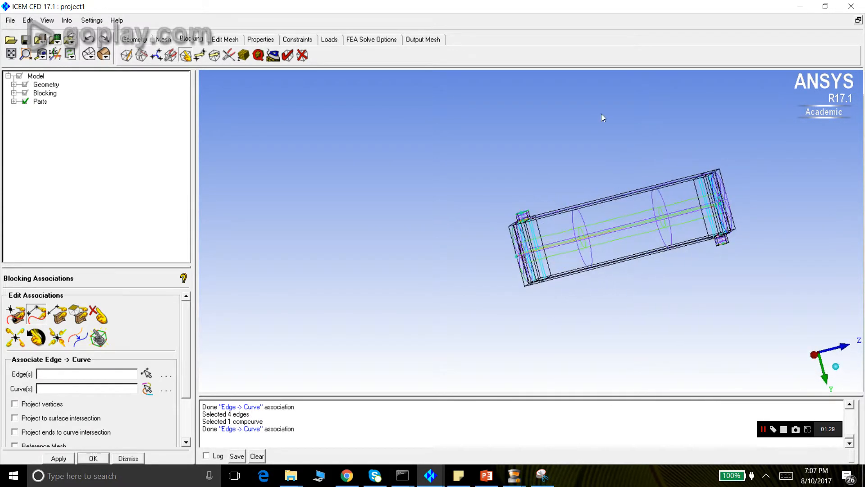
pyautogui.click(25, 54)
pyautogui.moveTo(702, 228); pyautogui.dragTo(744, 270)
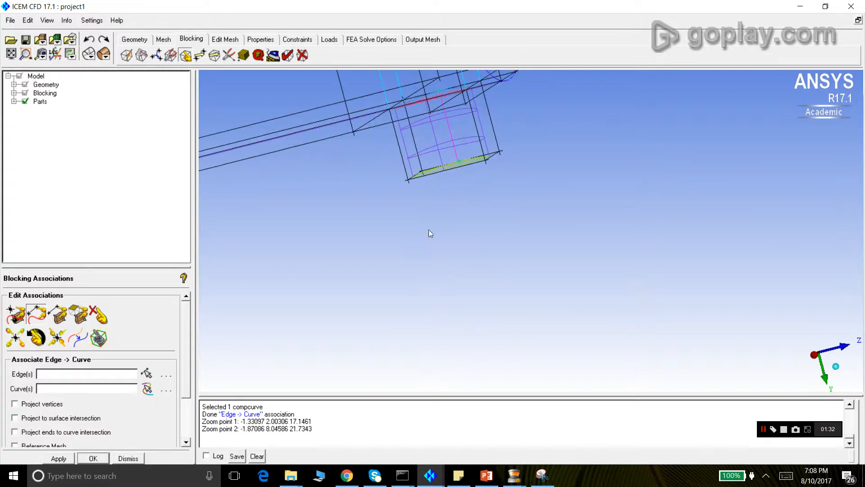
pyautogui.click(146, 373)
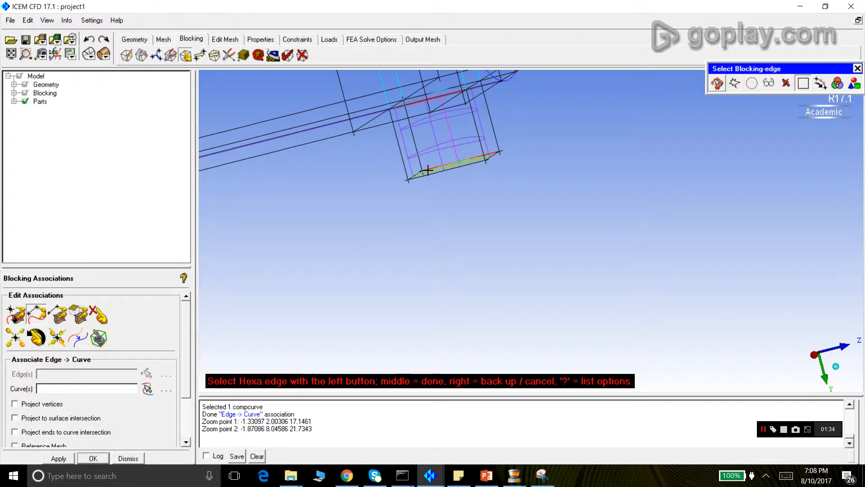
pyautogui.click(494, 155)
pyautogui.middleClick(462, 201)
pyautogui.moveTo(458, 272); pyautogui.dragTo(397, 201)
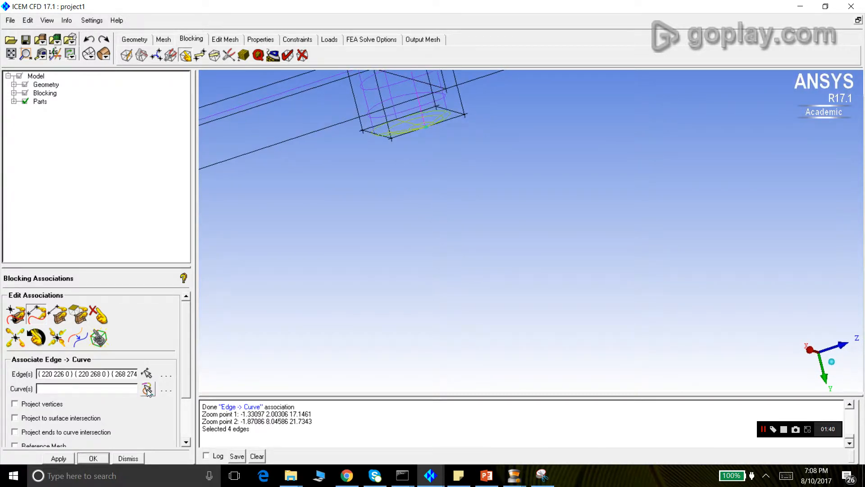
pyautogui.click(147, 389)
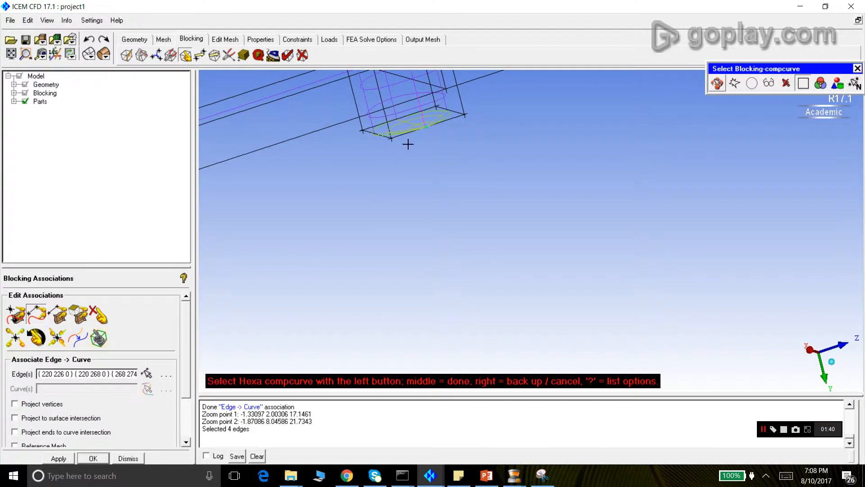
pyautogui.middleClick(378, 183)
pyautogui.click(53, 459)
pyautogui.scroll(-5, 549, 299)
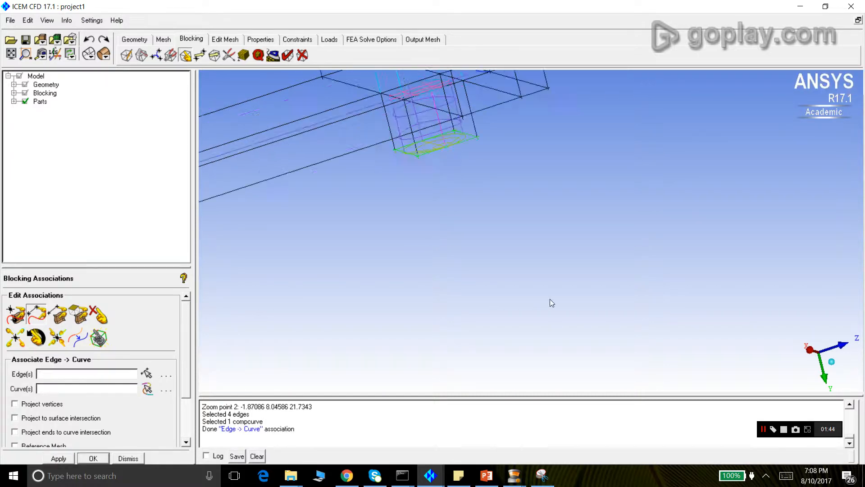
pyautogui.moveTo(474, 211); pyautogui.dragTo(368, 258)
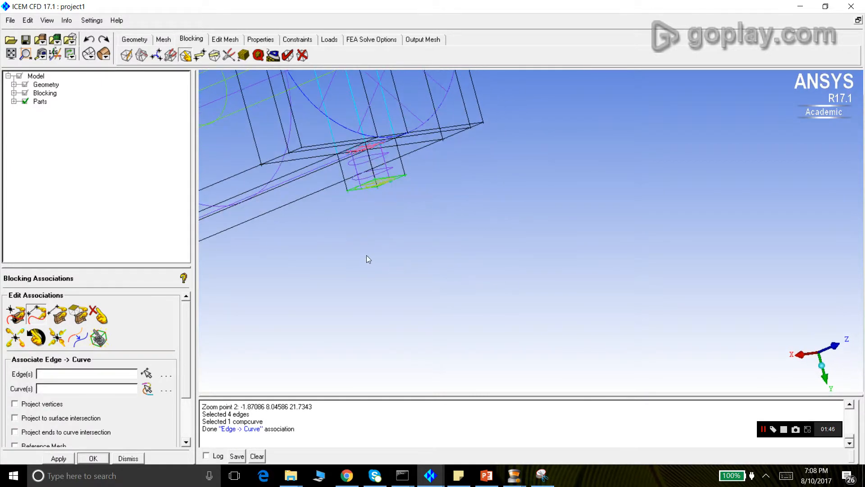
# - Associate the four inner edges of the cold inlet nozzle block with the circular interface curve SURFS.00.cut.0e129
pyautogui.click(26, 54)
pyautogui.moveTo(311, 124); pyautogui.dragTo(482, 214)
pyautogui.scroll(-4, 488, 311)
pyautogui.moveTo(488, 313); pyautogui.dragTo(430, 299)
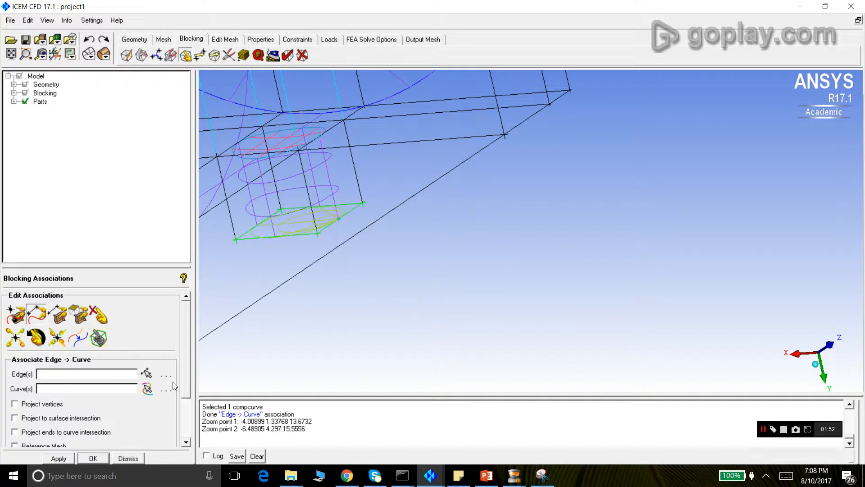
pyautogui.click(146, 374)
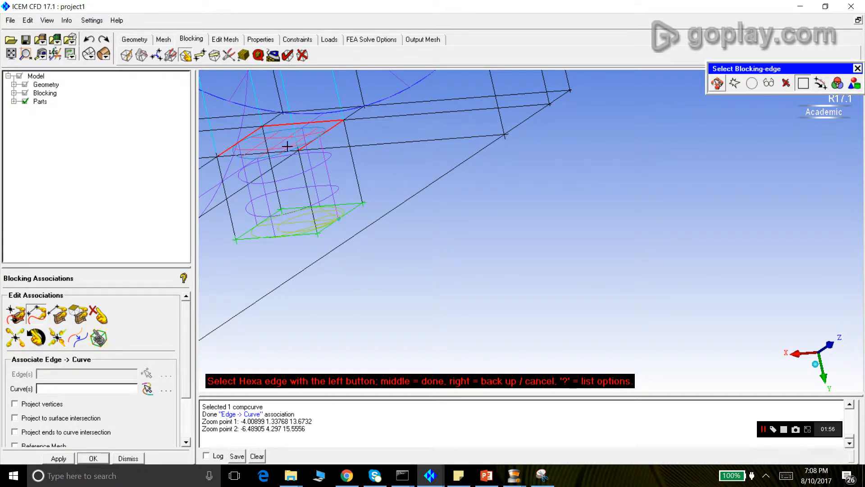
pyautogui.middleClick(513, 320)
pyautogui.click(148, 388)
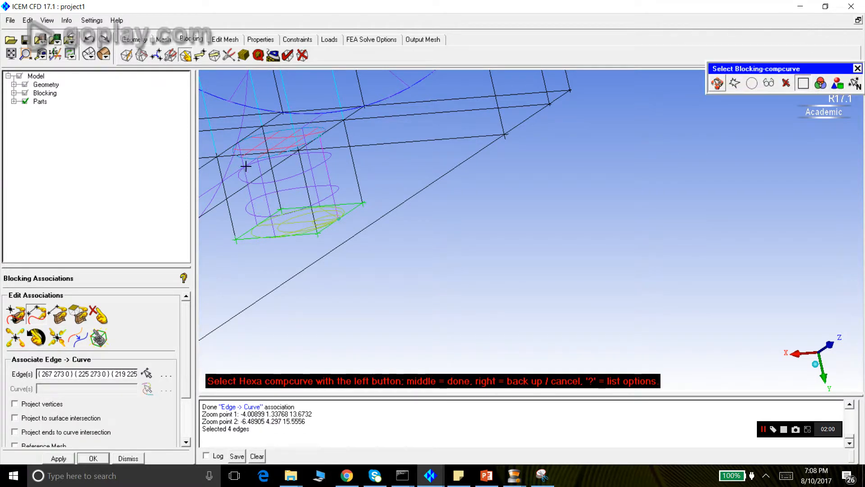
pyautogui.click(255, 157)
pyautogui.middleClick(484, 229)
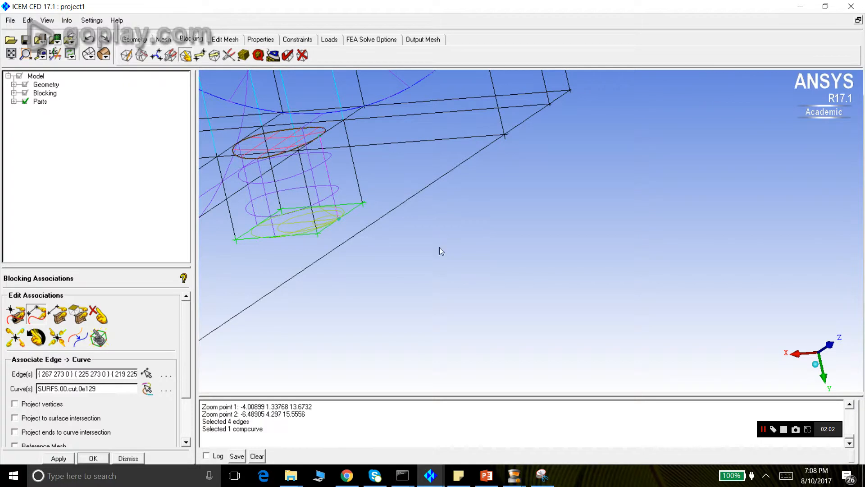
pyautogui.click(58, 458)
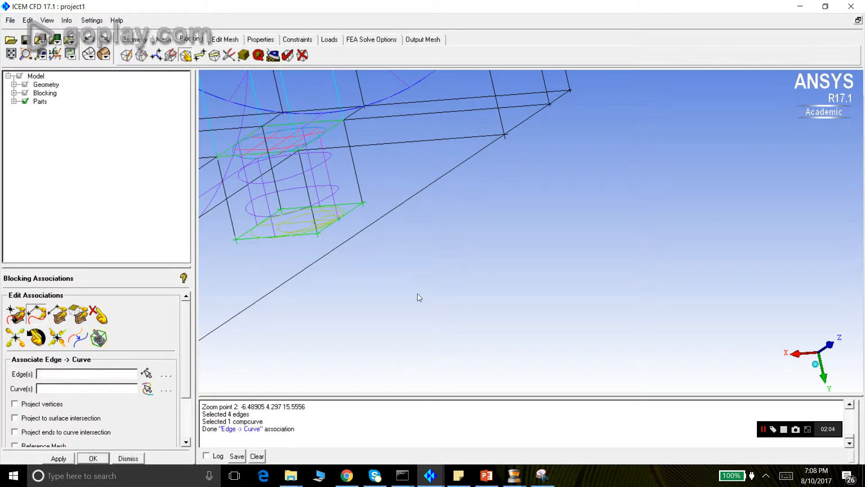
# - Associate the eight outer edges of the blocking's end face beside the cold outlet nozzle with the shell's circular end curve
pyautogui.scroll(-8, 626, 225)
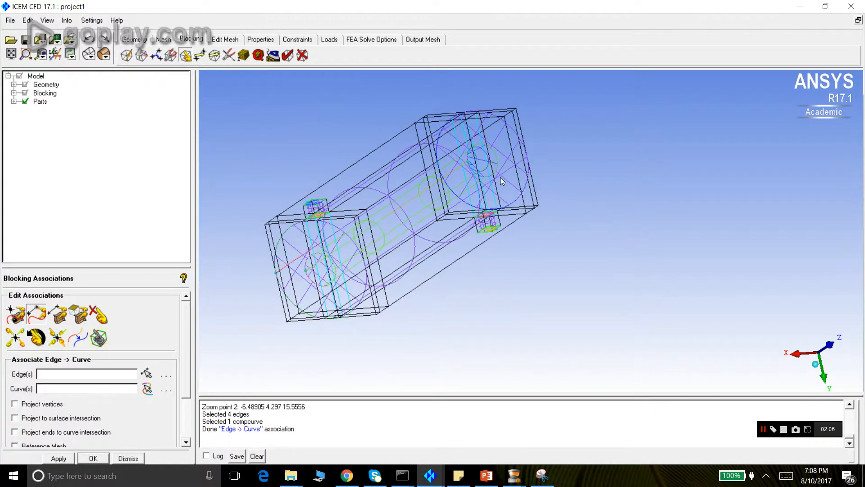
pyautogui.moveTo(413, 138); pyautogui.dragTo(503, 271)
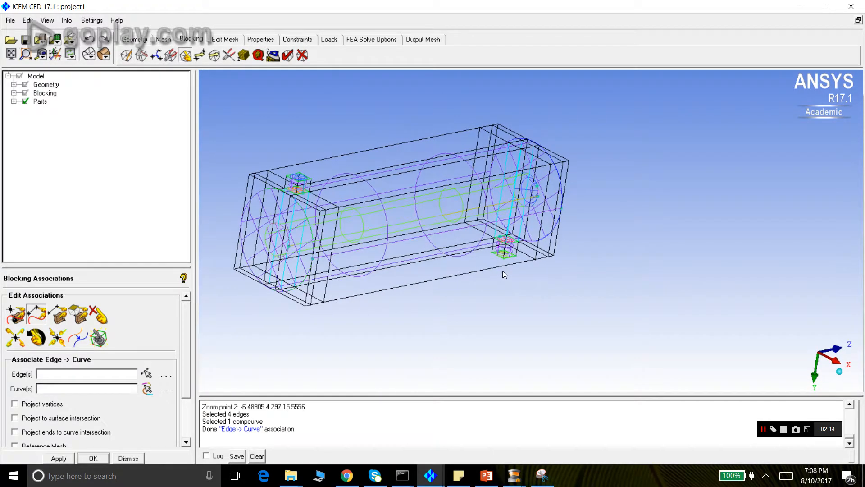
pyautogui.click(146, 373)
pyautogui.click(237, 243)
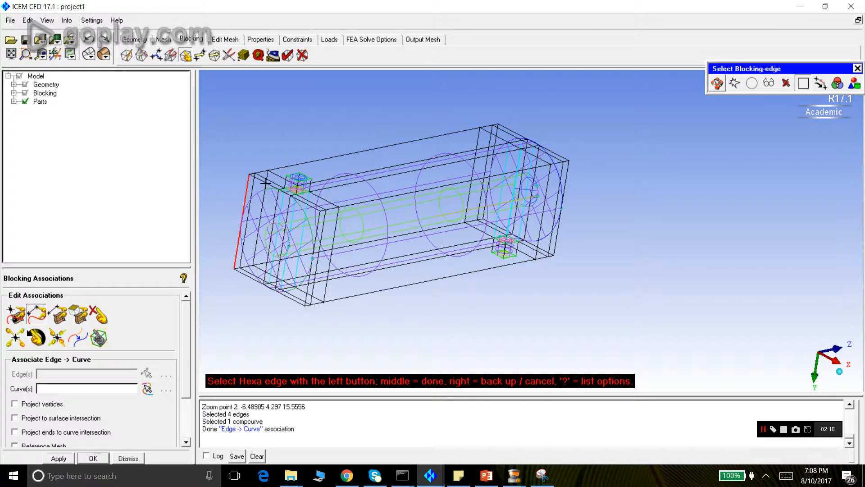
pyautogui.click(266, 183)
pyautogui.rightClick(266, 184)
pyautogui.click(265, 182)
pyautogui.click(317, 230)
pyautogui.click(300, 302)
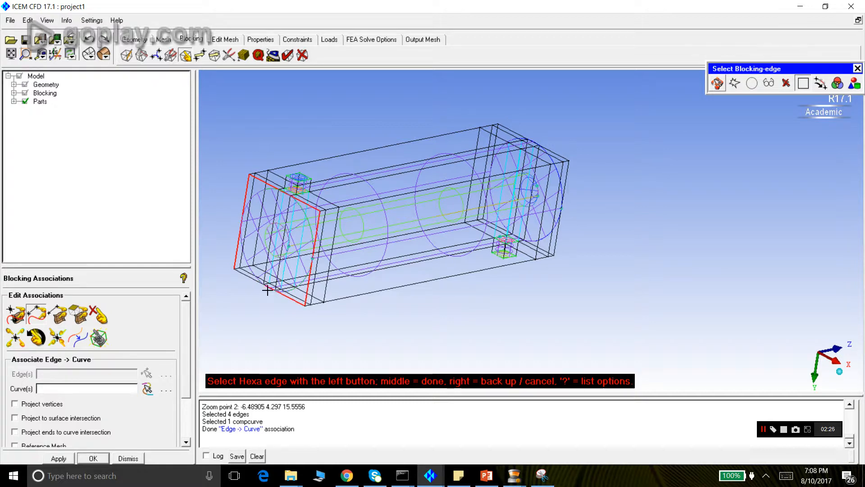
pyautogui.middleClick(245, 304)
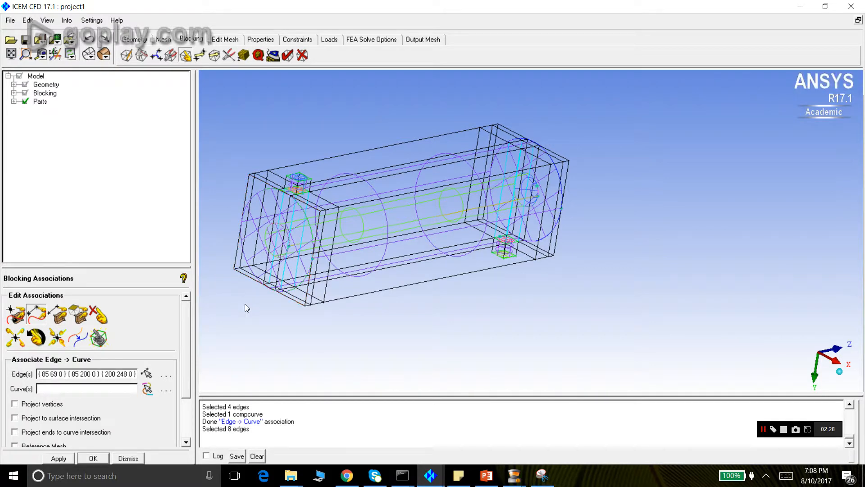
pyautogui.click(245, 273)
pyautogui.middleClick(278, 320)
pyautogui.click(54, 459)
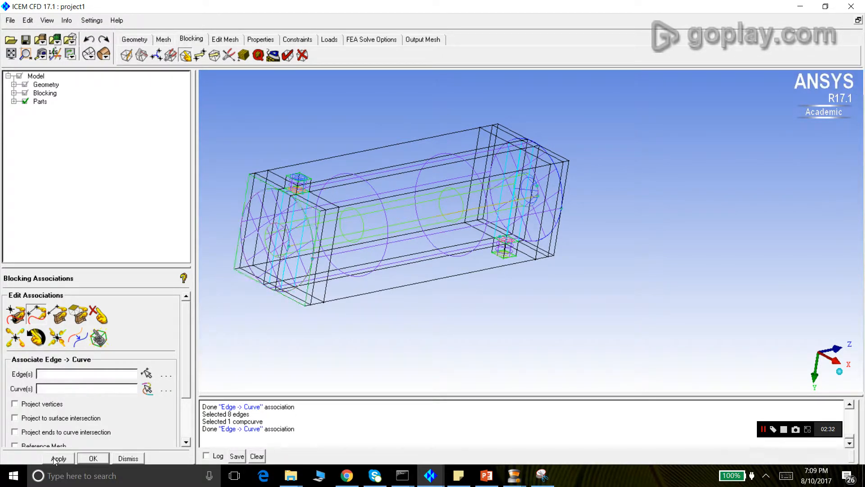
# - Associate the eight outer edges of the opposite end face, beside the cold inlet nozzle, with the shell's circular end curve
pyautogui.moveTo(666, 221); pyautogui.dragTo(368, 266)
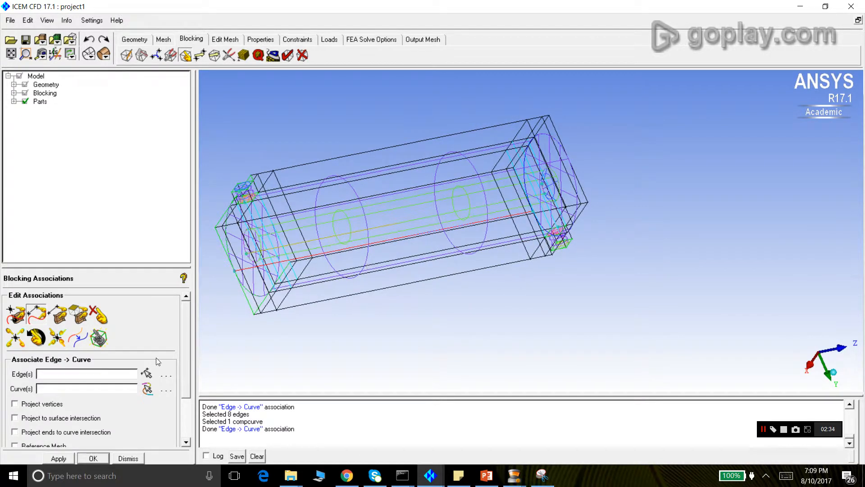
pyautogui.click(146, 373)
pyautogui.scroll(5, 533, 216)
pyautogui.click(518, 141)
pyautogui.rightClick(518, 141)
pyautogui.click(514, 125)
pyautogui.rightClick(513, 126)
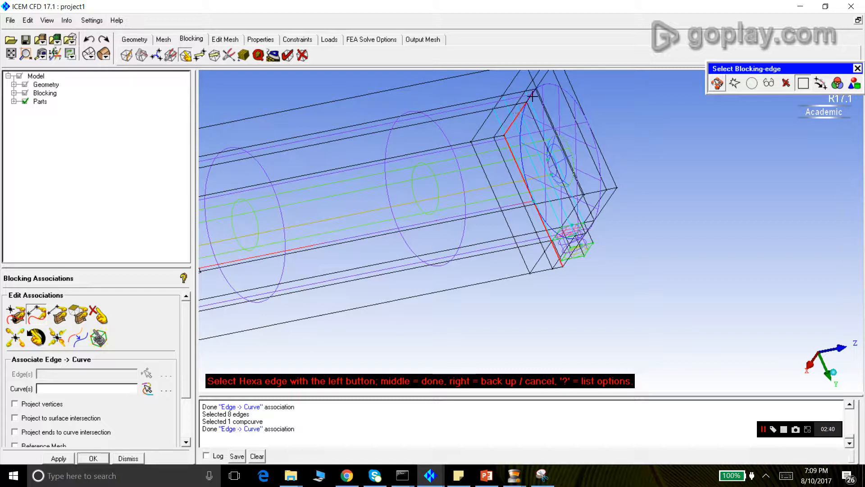
pyautogui.click(614, 189)
pyautogui.click(592, 216)
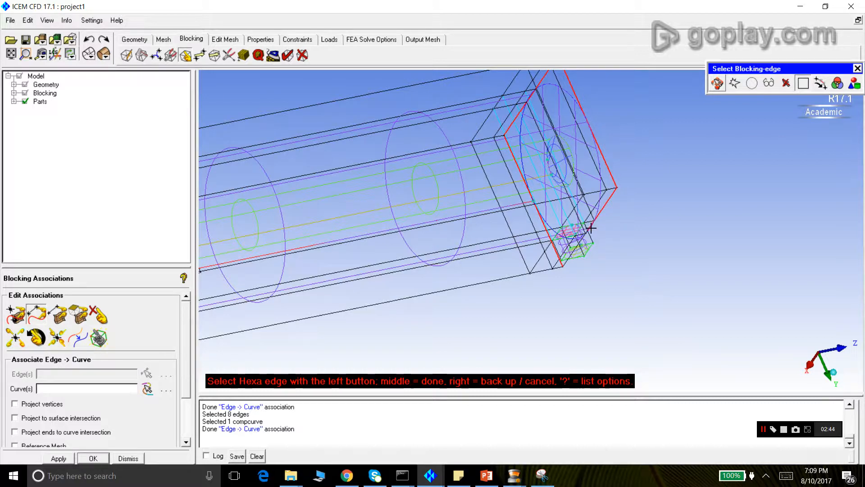
pyautogui.middleClick(536, 306)
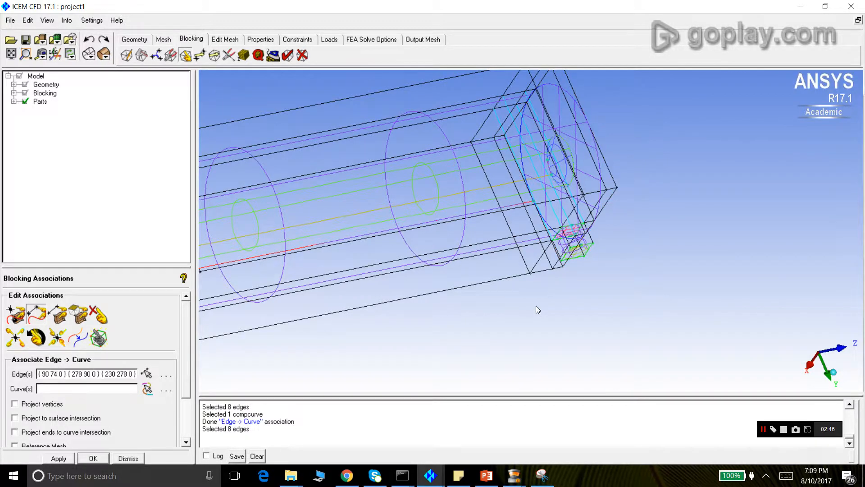
pyautogui.click(150, 391)
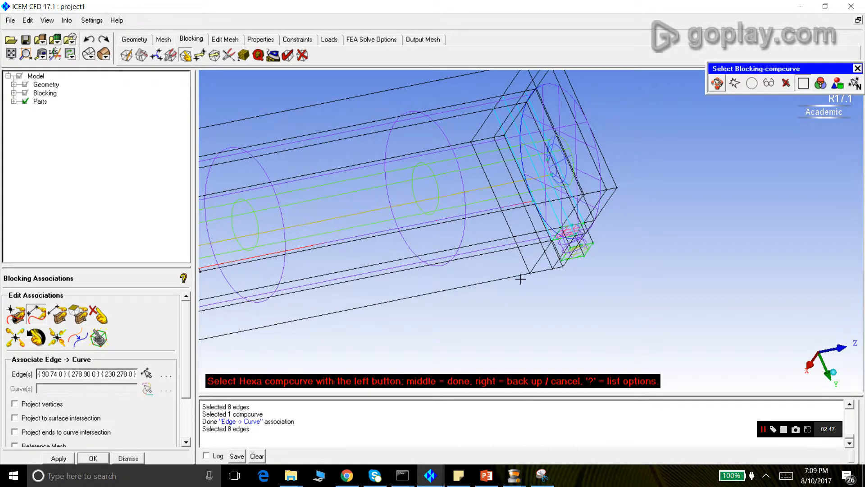
pyautogui.click(557, 235)
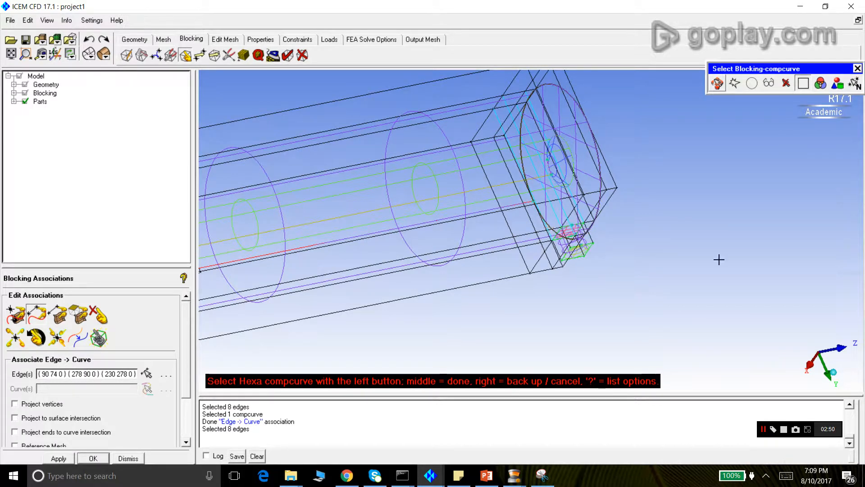
pyautogui.middleClick(742, 239)
pyautogui.click(59, 458)
# - Hide the geometry's points, curves and surfaces to inspect the bare blocking, and show the curves again
pyautogui.moveTo(456, 289); pyautogui.dragTo(473, 267)
pyautogui.scroll(5, 474, 254)
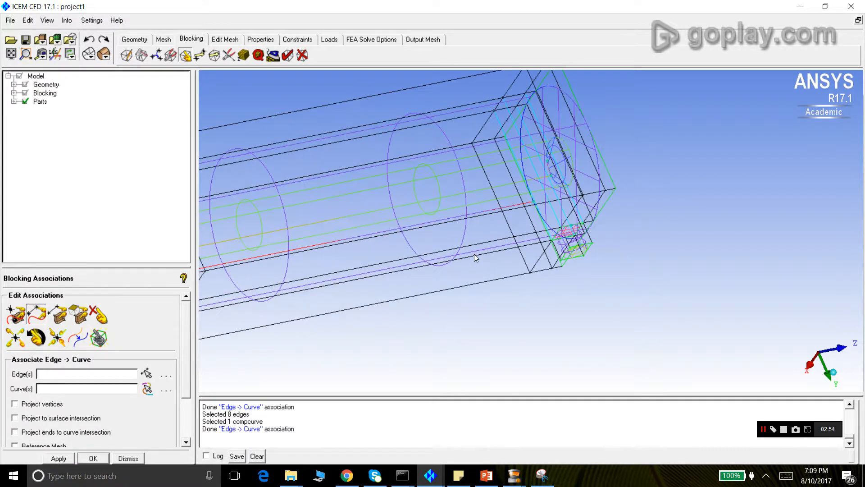
pyautogui.scroll(-5, 474, 253)
pyautogui.moveTo(434, 213); pyautogui.dragTo(309, 228)
pyautogui.scroll(1, 307, 224)
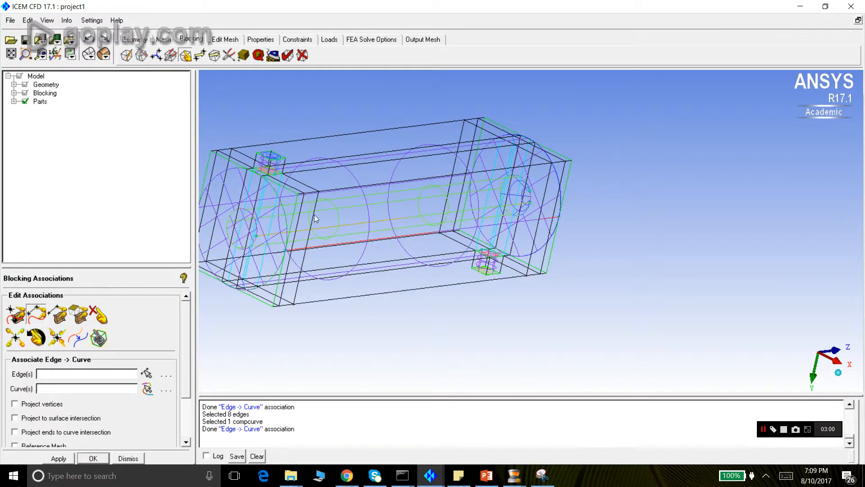
pyautogui.scroll(-2, 356, 214)
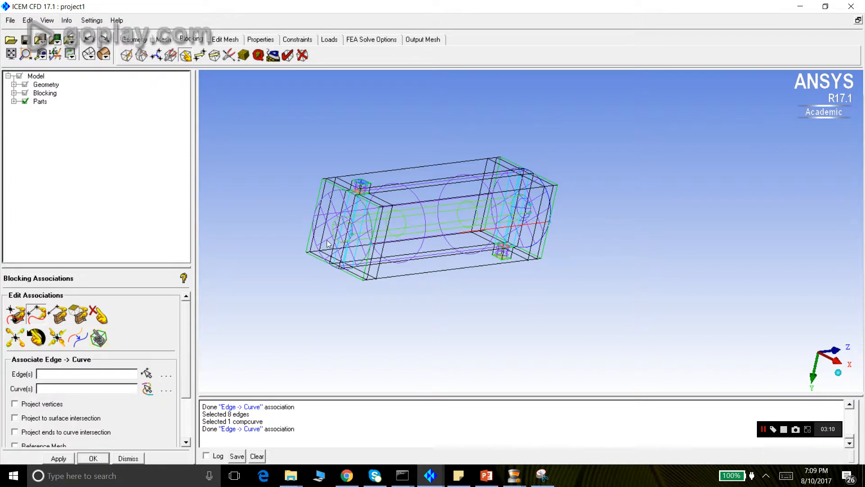
pyautogui.click(14, 93)
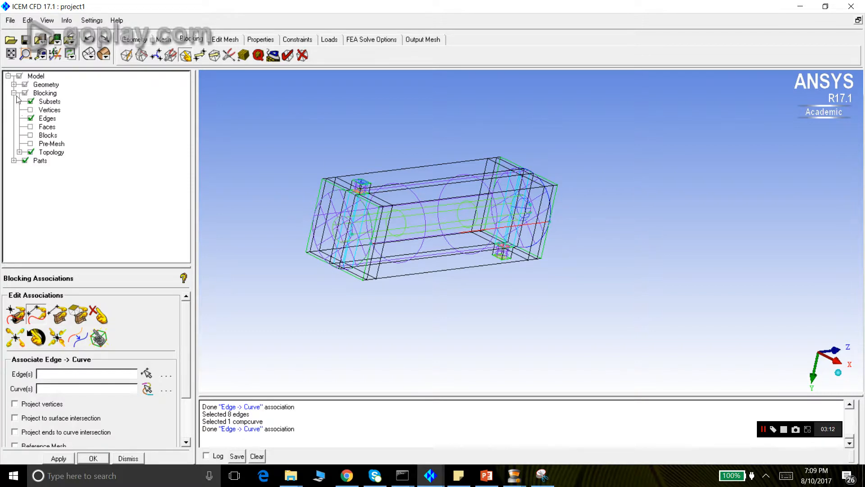
pyautogui.click(14, 85)
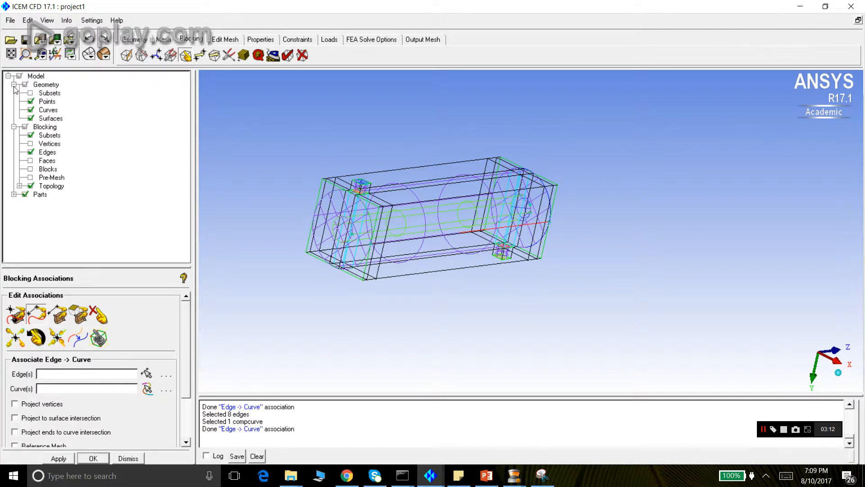
pyautogui.click(30, 110)
pyautogui.click(31, 118)
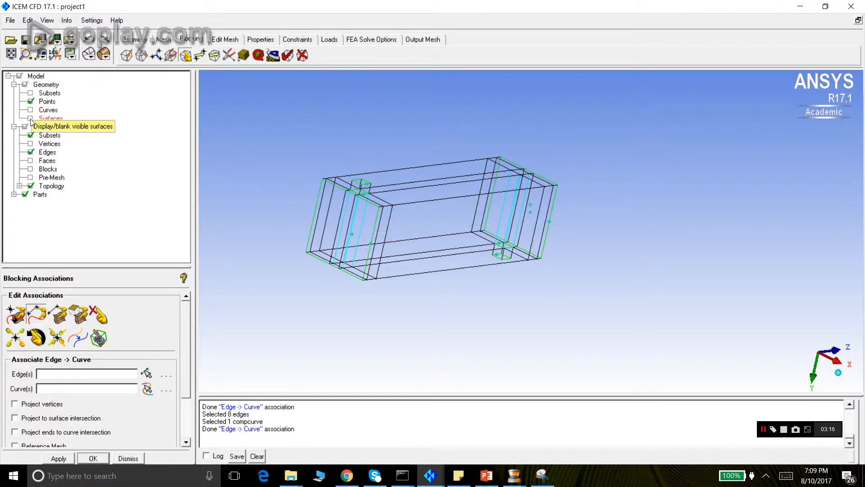
pyautogui.click(30, 101)
pyautogui.moveTo(246, 179); pyautogui.dragTo(287, 135)
pyautogui.moveTo(386, 253); pyautogui.dragTo(323, 251)
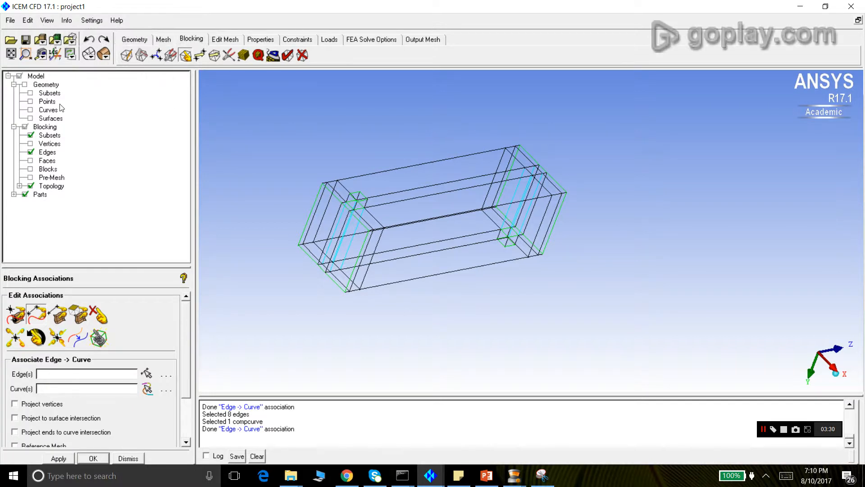
pyautogui.click(30, 110)
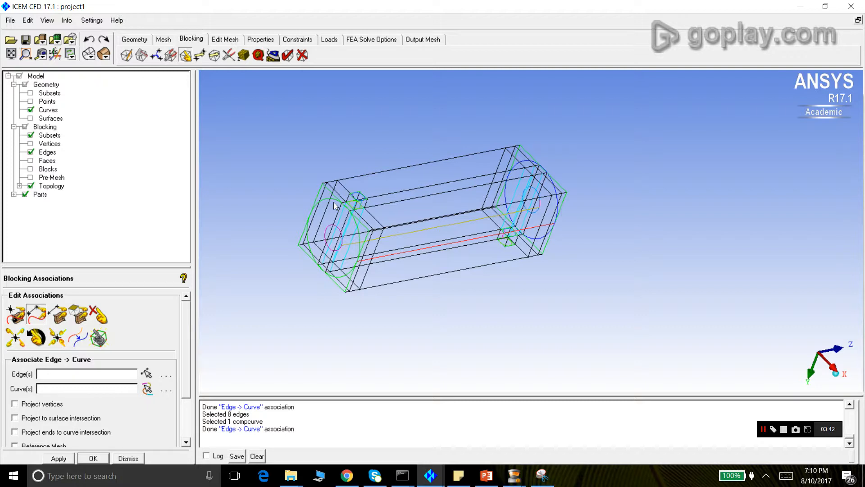
pyautogui.moveTo(347, 235); pyautogui.dragTo(372, 218)
pyautogui.scroll(2, 373, 214)
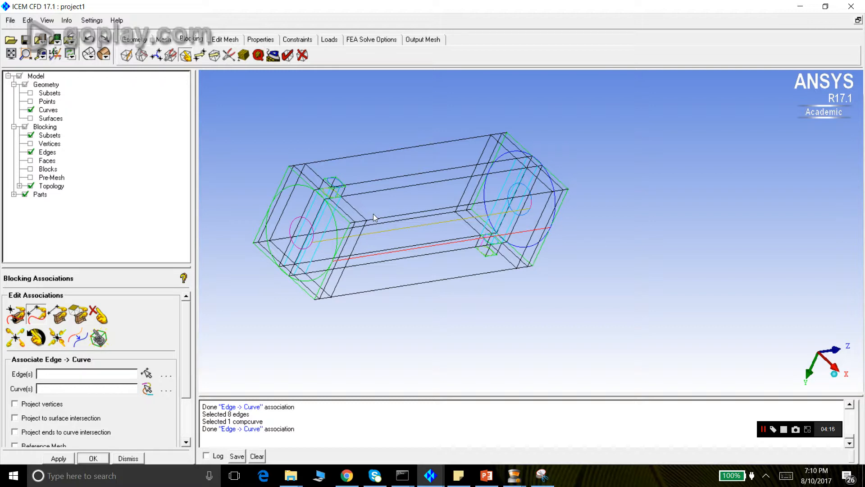
# - Display the block vertices and snap-project all visible vertices onto their associated geometry
pyautogui.click(31, 144)
pyautogui.click(57, 337)
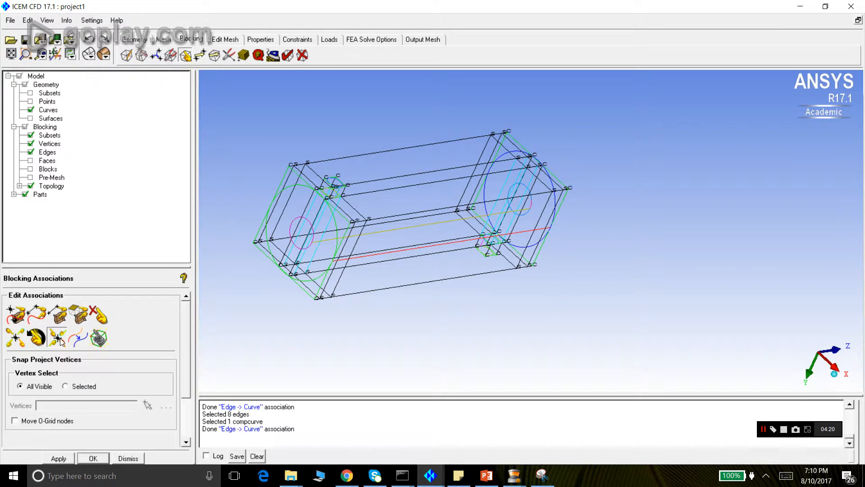
pyautogui.click(58, 459)
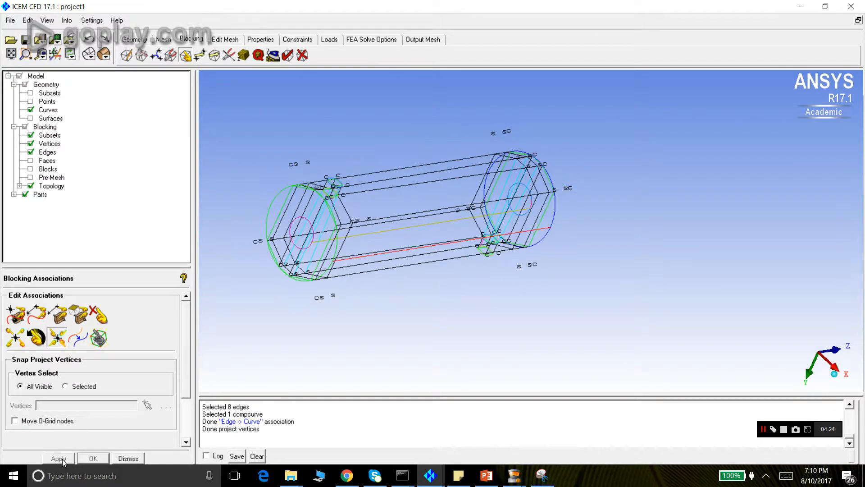
pyautogui.click(33, 144)
pyautogui.click(33, 144)
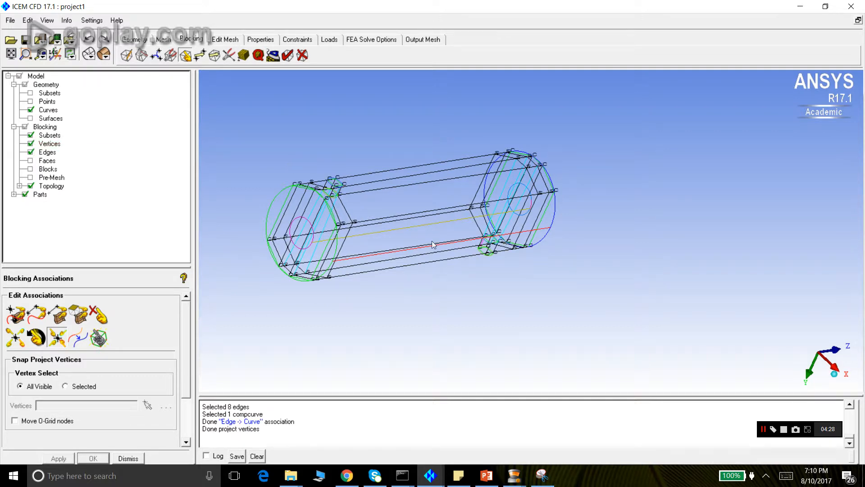
pyautogui.moveTo(571, 223); pyautogui.dragTo(419, 275)
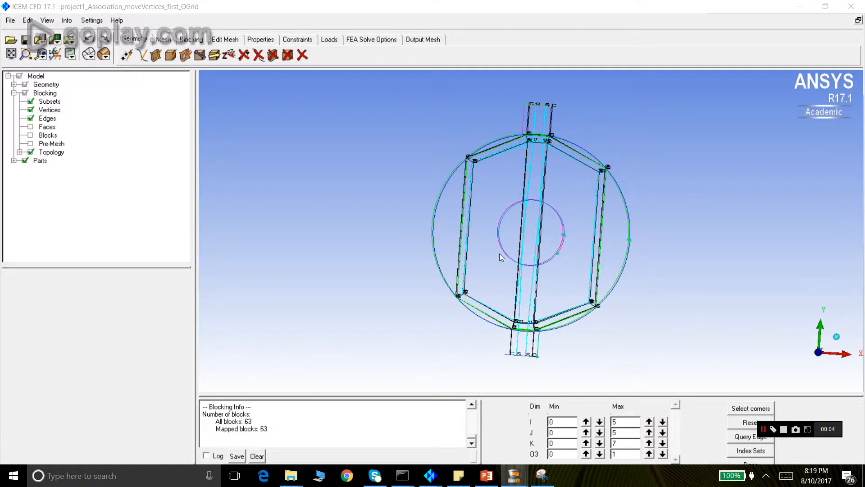
# - Examine the O-grid blocking of project1_Association_moveVertices_first_OGrid from several angles, including both nozzles and the circular end faces
pyautogui.moveTo(579, 217); pyautogui.dragTo(326, 158)
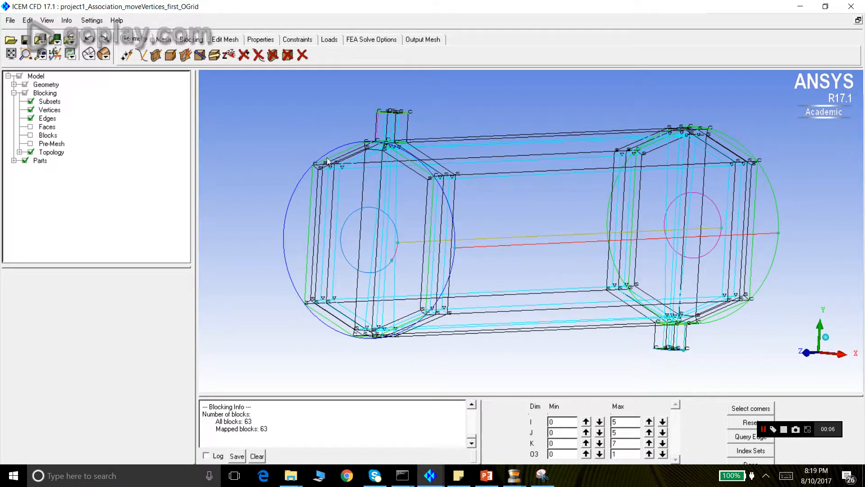
pyautogui.moveTo(383, 132); pyautogui.dragTo(327, 276)
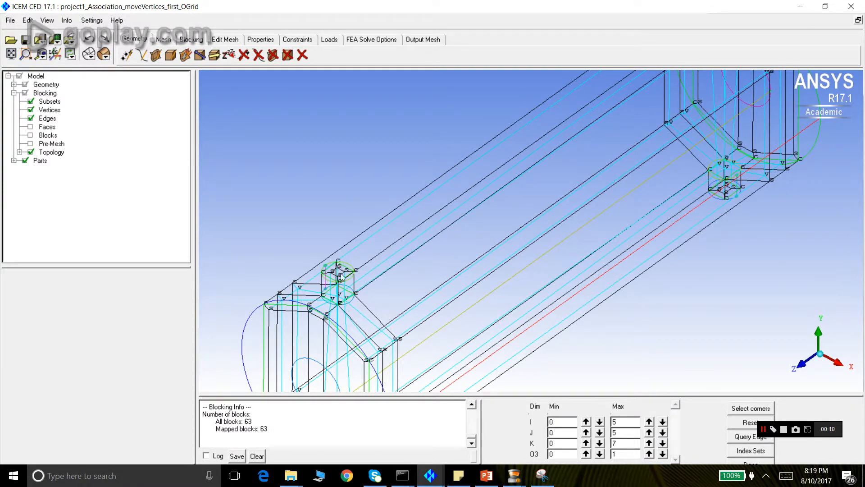
pyautogui.scroll(-1, 338, 272)
pyautogui.scroll(-1, 375, 293)
pyautogui.moveTo(386, 315); pyautogui.dragTo(578, 191)
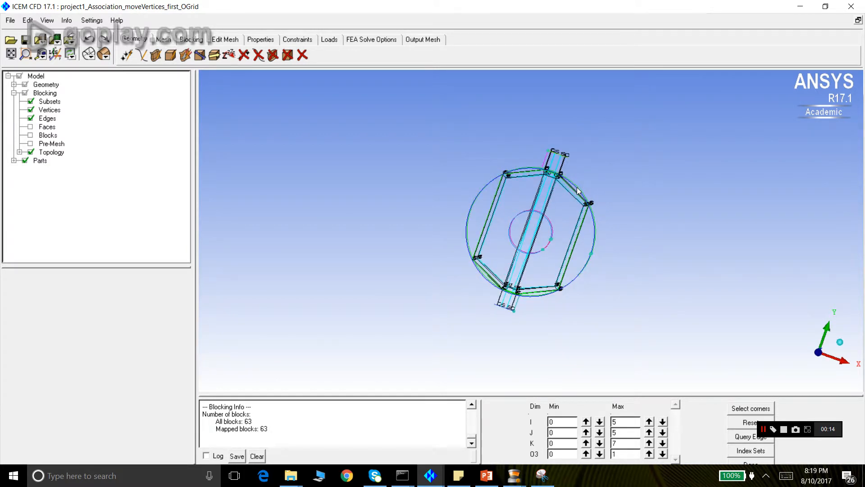
pyautogui.scroll(1, 539, 218)
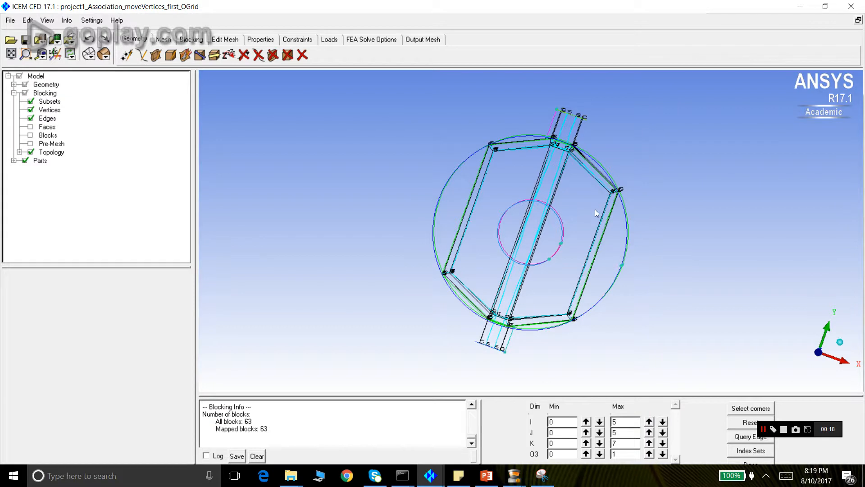
pyautogui.moveTo(594, 209); pyautogui.dragTo(596, 210)
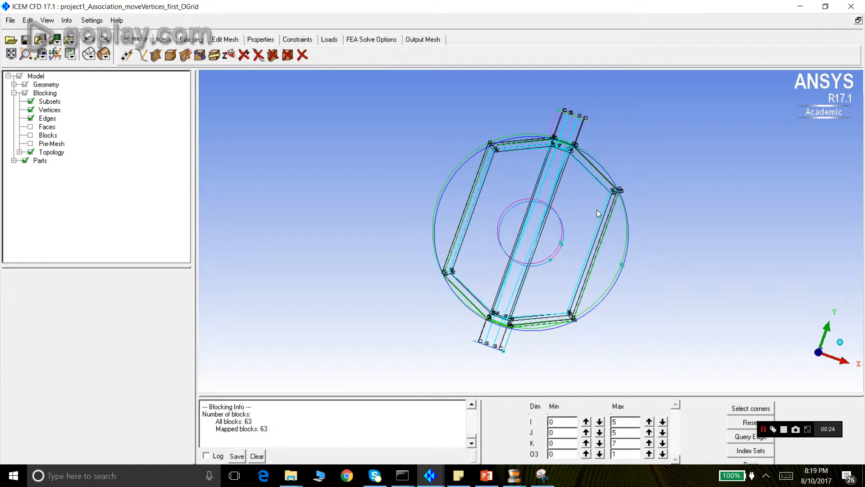
# - Limit the displayed blocking to J indices 2 to 3, leaving out the nozzle blocks beyond the shell
pyautogui.scroll(-2, 597, 209)
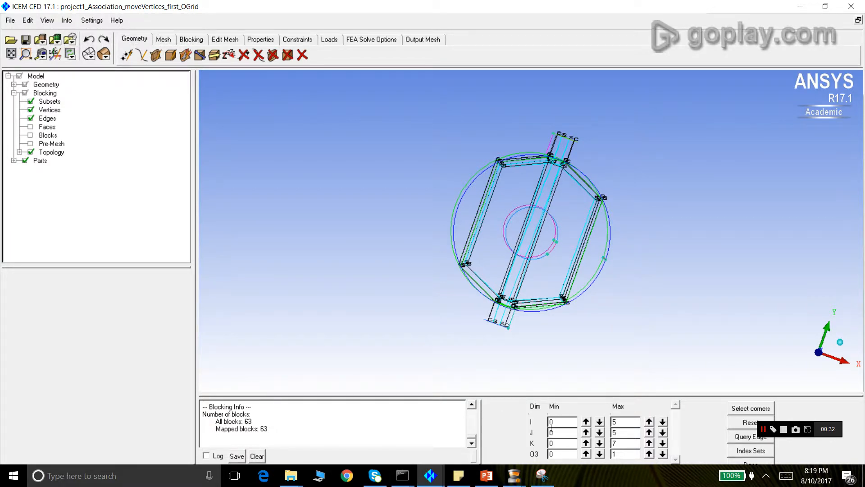
pyautogui.rightClick(53, 94)
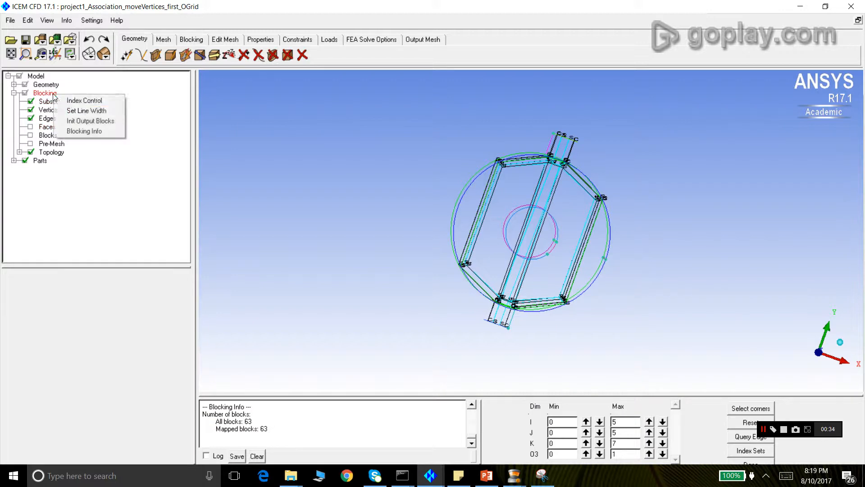
pyautogui.click(328, 343)
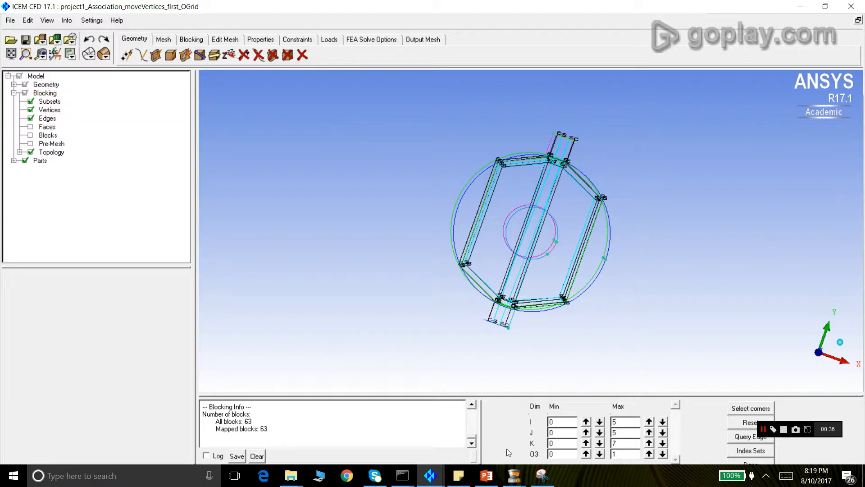
pyautogui.click(662, 434)
pyautogui.click(662, 434)
pyautogui.click(586, 432)
pyautogui.click(586, 432)
pyautogui.scroll(2, 523, 287)
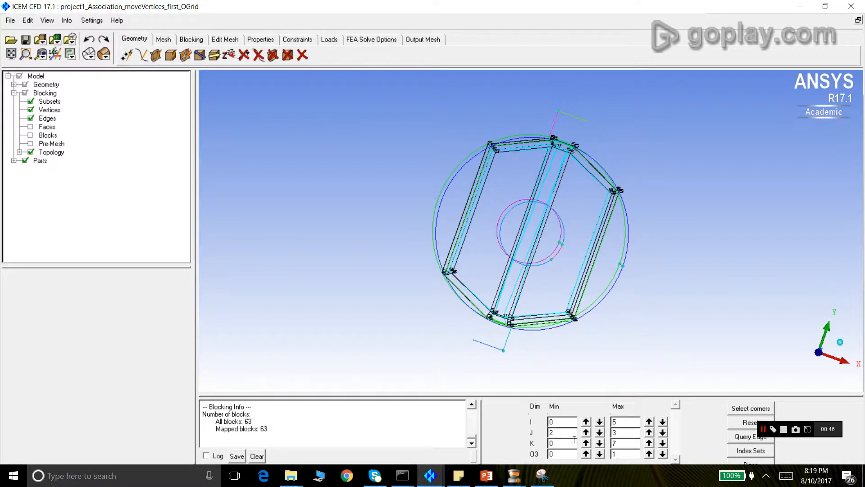
# - Try the O3 index range limits and restrict the display to O3 minimum 1 and maximum 1, isolating the inner core blocks
pyautogui.click(586, 453)
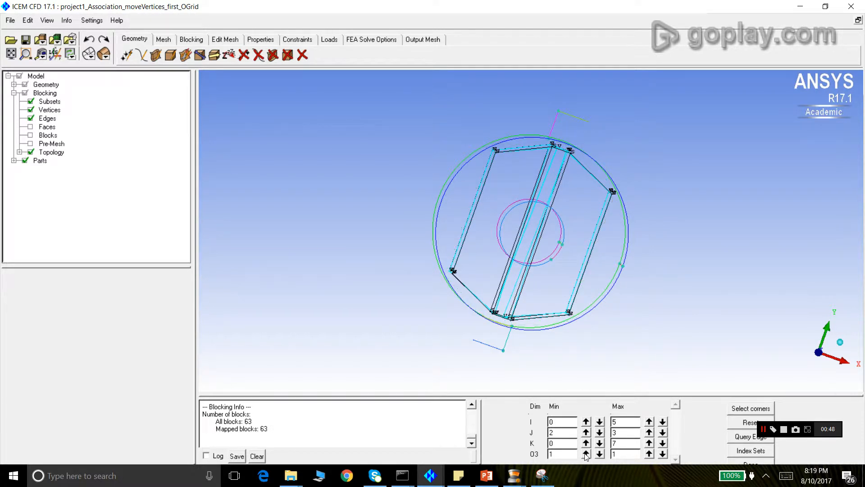
pyautogui.click(599, 453)
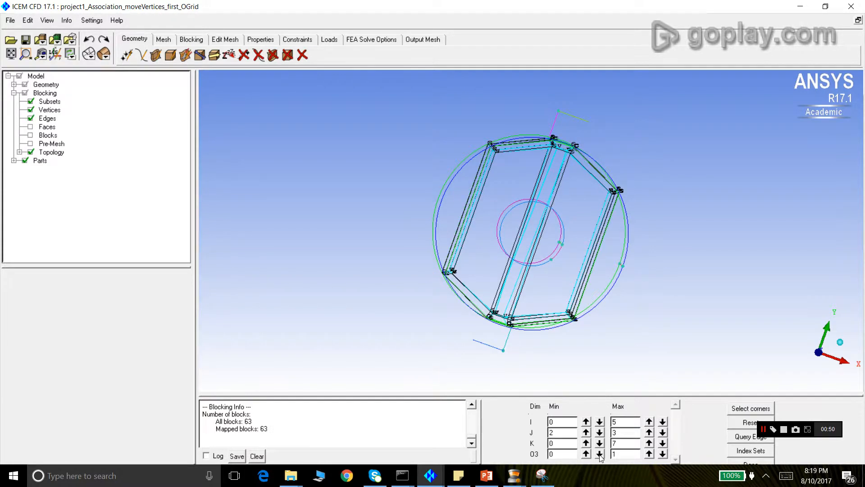
pyautogui.click(662, 454)
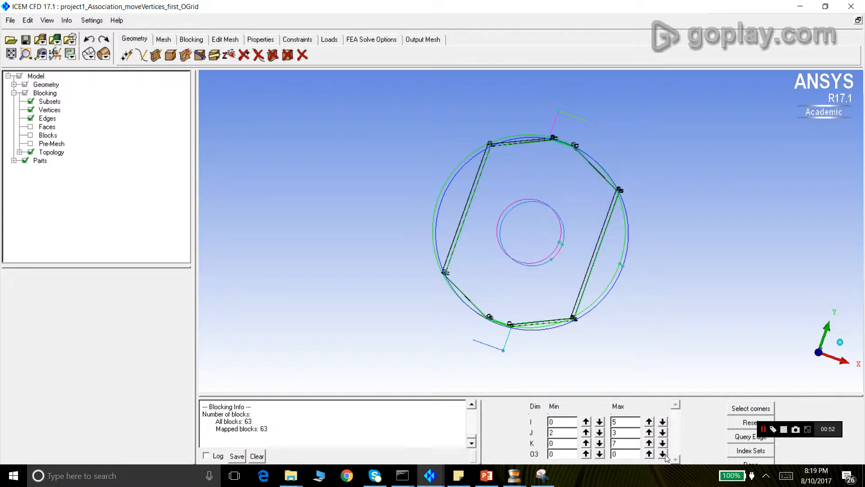
pyautogui.click(649, 454)
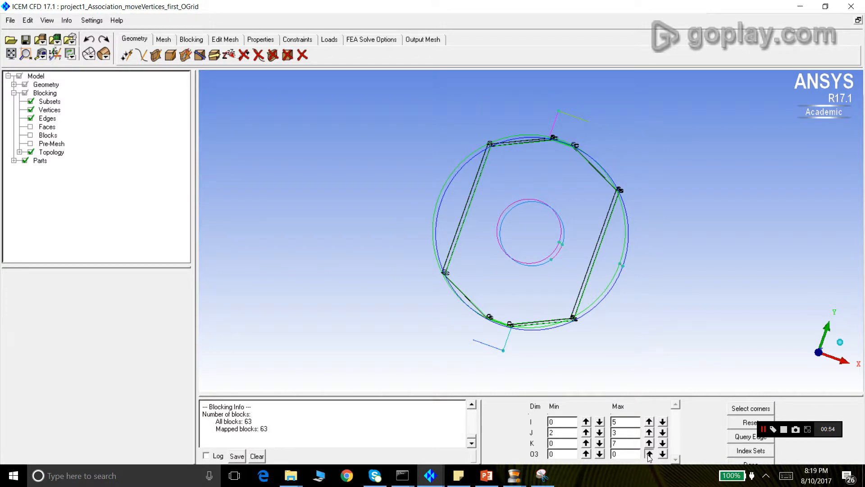
pyautogui.click(586, 454)
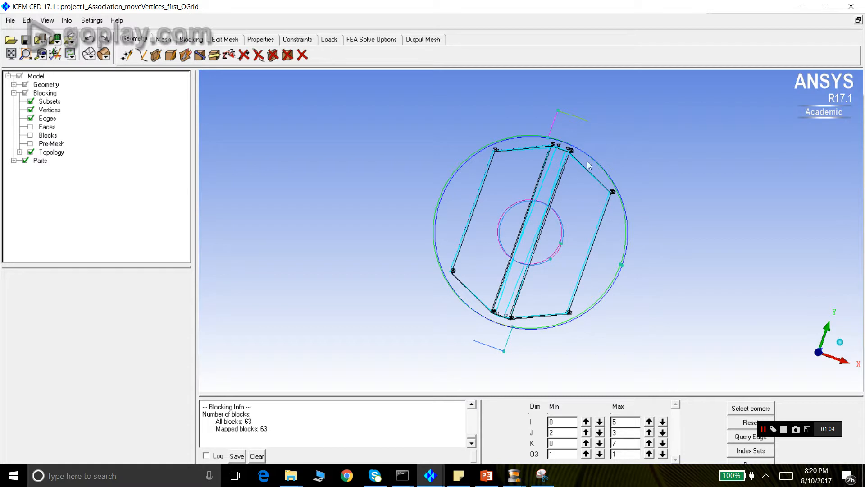
# - Start an O-grid block split and select all visible core blocks for it
pyautogui.click(193, 41)
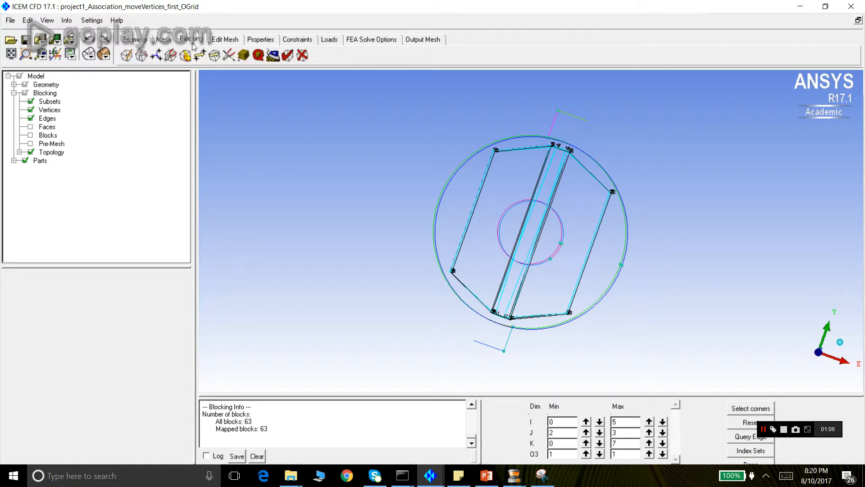
pyautogui.click(141, 57)
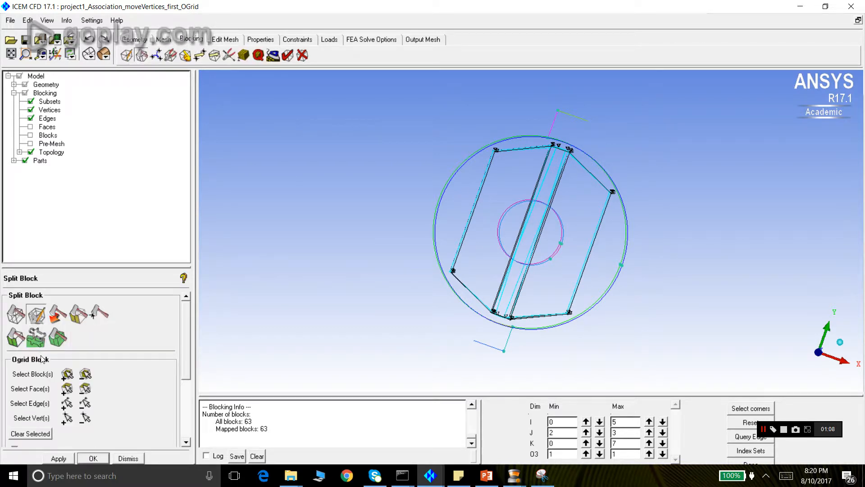
pyautogui.click(66, 377)
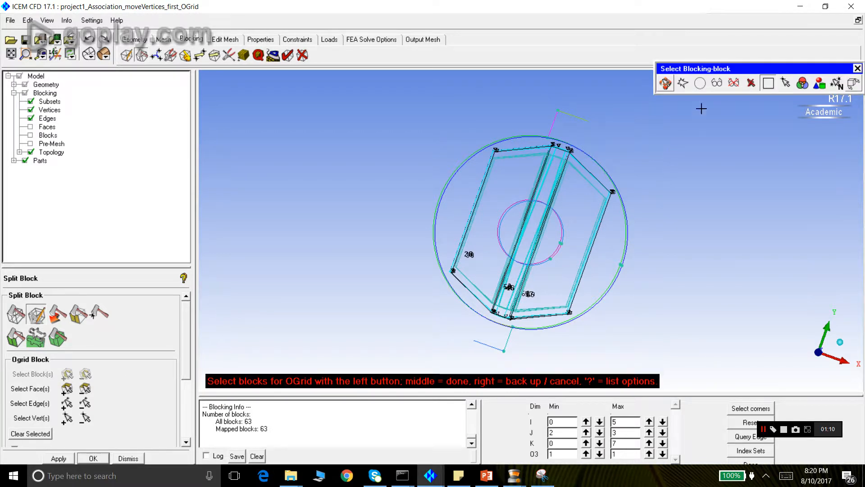
pyautogui.click(717, 83)
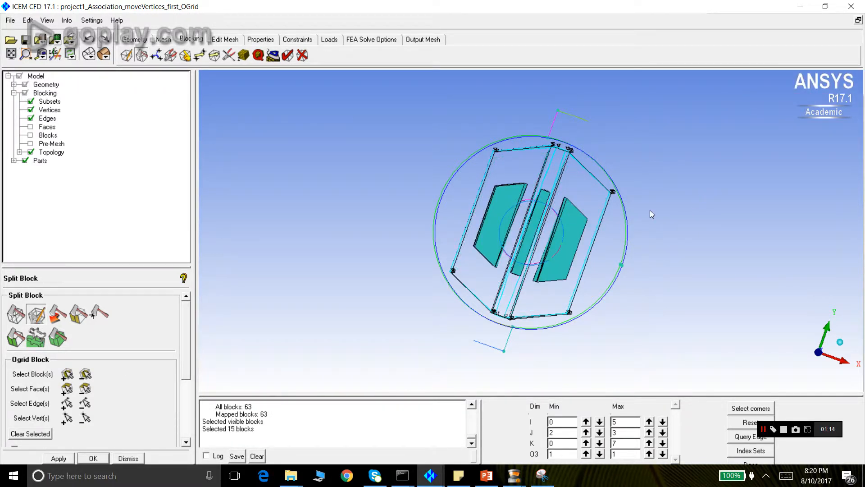
# - Add the three core block faces on the near circular end of the shell to the O-grid selection
pyautogui.click(67, 387)
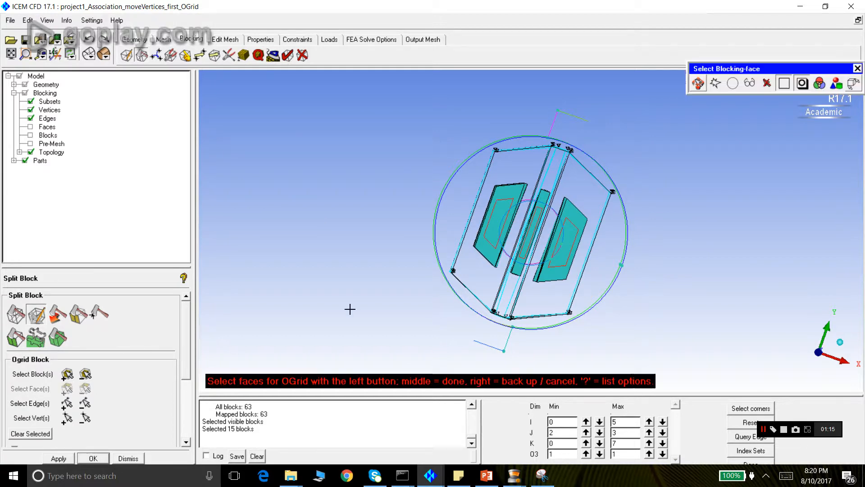
pyautogui.click(495, 226)
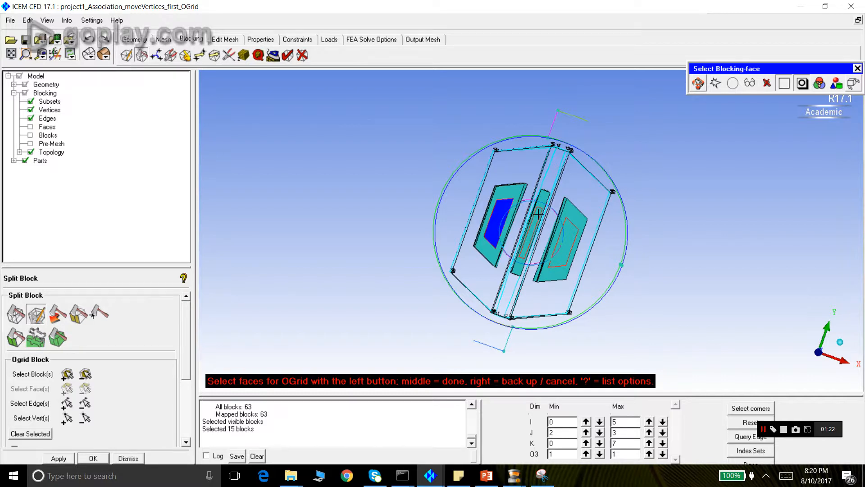
pyautogui.click(524, 259)
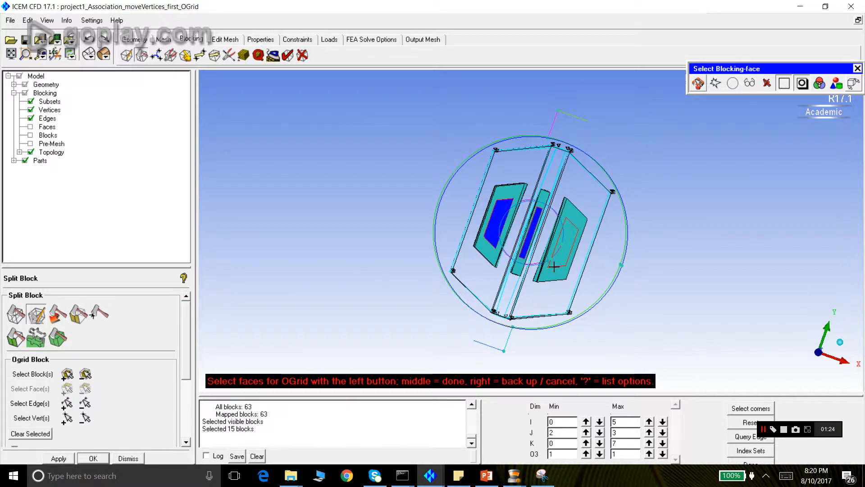
pyautogui.click(553, 266)
# - Add the three core block faces on the opposite circular end of the shell and complete the face selection
pyautogui.click(699, 84)
pyautogui.moveTo(695, 202); pyautogui.dragTo(481, 245)
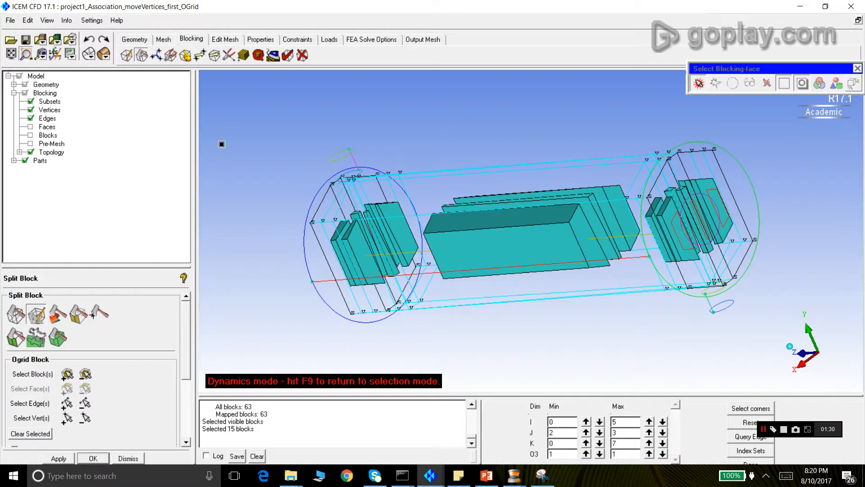
pyautogui.moveTo(658, 175); pyautogui.dragTo(763, 262)
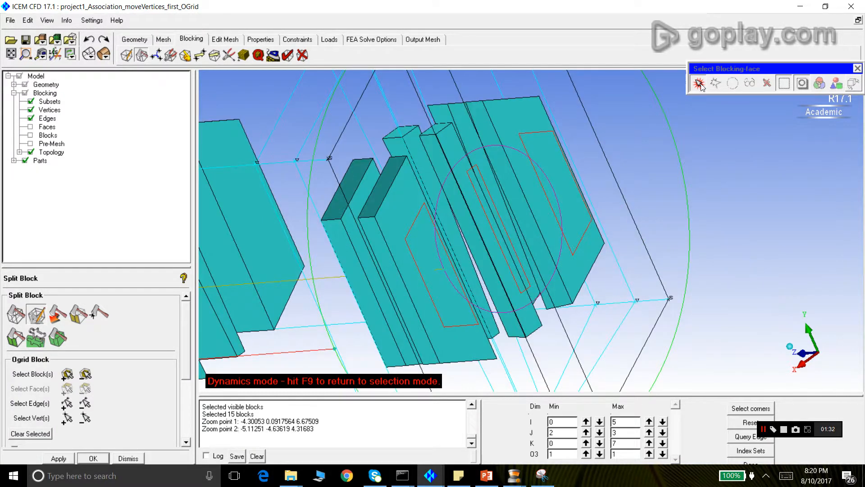
pyautogui.click(699, 83)
pyautogui.click(474, 324)
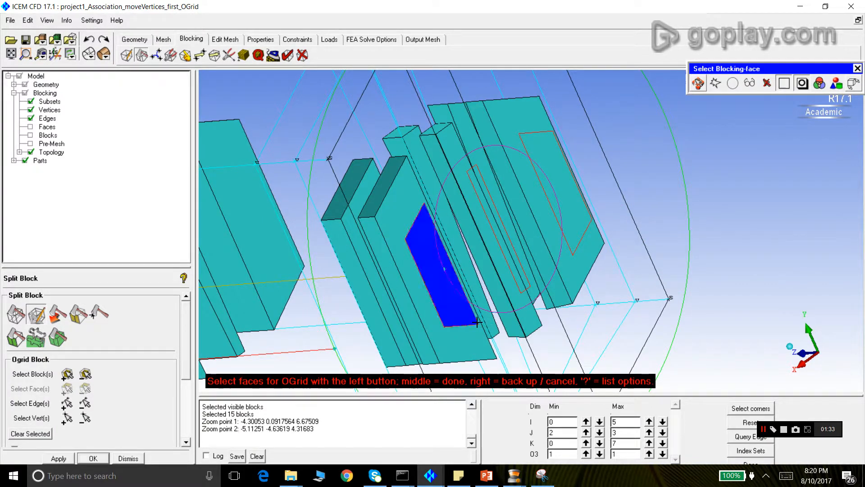
pyautogui.click(518, 291)
pyautogui.click(571, 250)
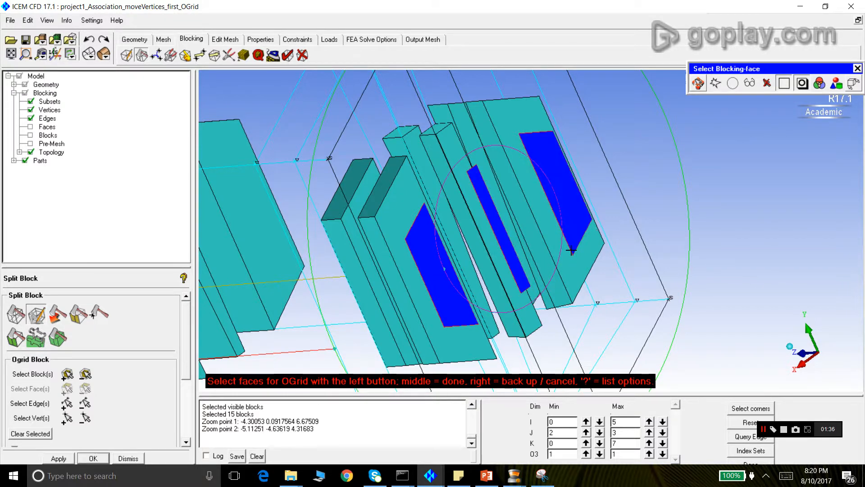
pyautogui.scroll(-6, 596, 231)
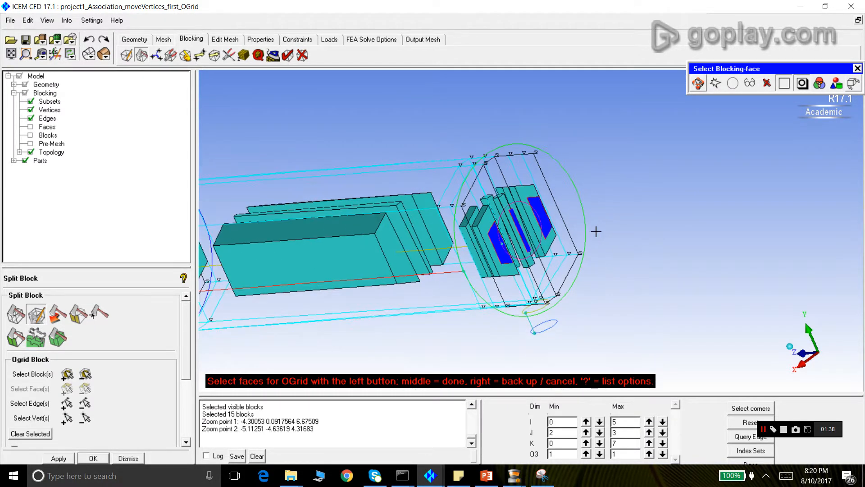
pyautogui.scroll(-2, 630, 207)
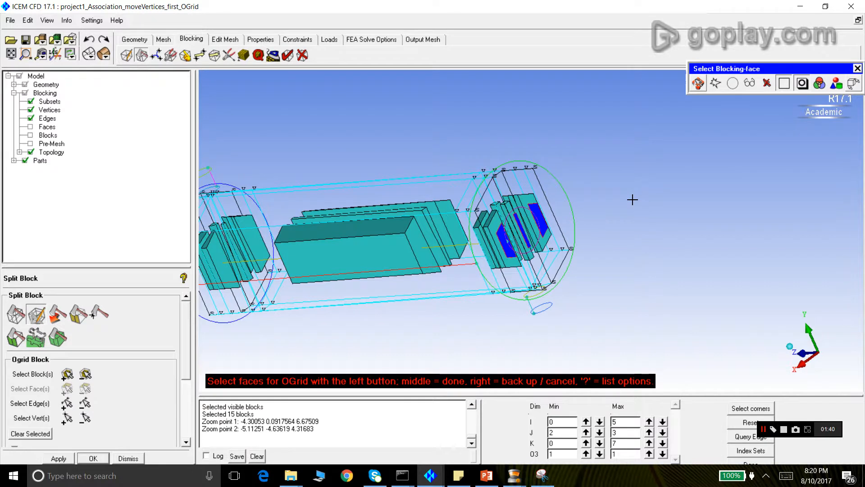
pyautogui.middleClick(633, 199)
# - Create the second O-grid through the selected core blocks and end faces, and close the split settings
pyautogui.click(57, 460)
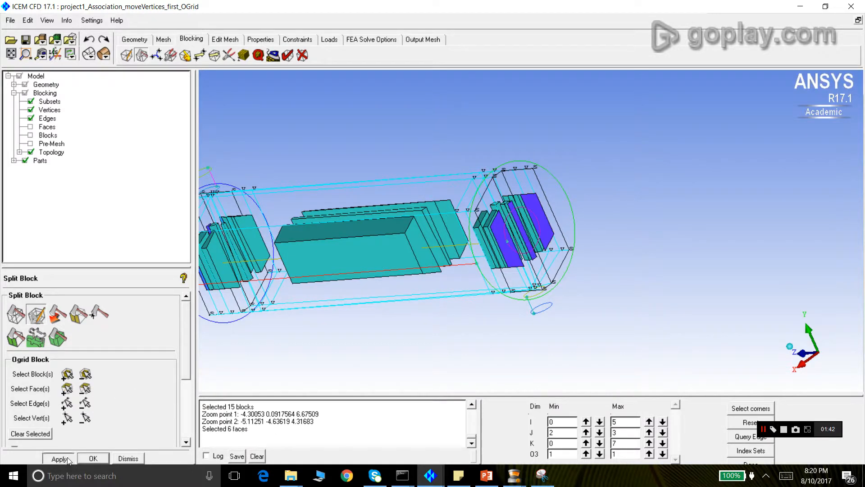
pyautogui.moveTo(404, 280); pyautogui.dragTo(383, 251)
pyautogui.scroll(2, 383, 251)
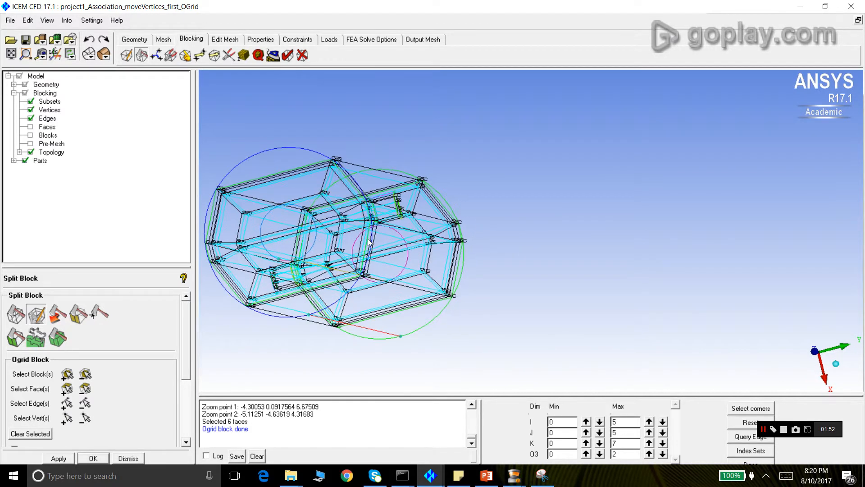
pyautogui.click(128, 457)
pyautogui.click(783, 431)
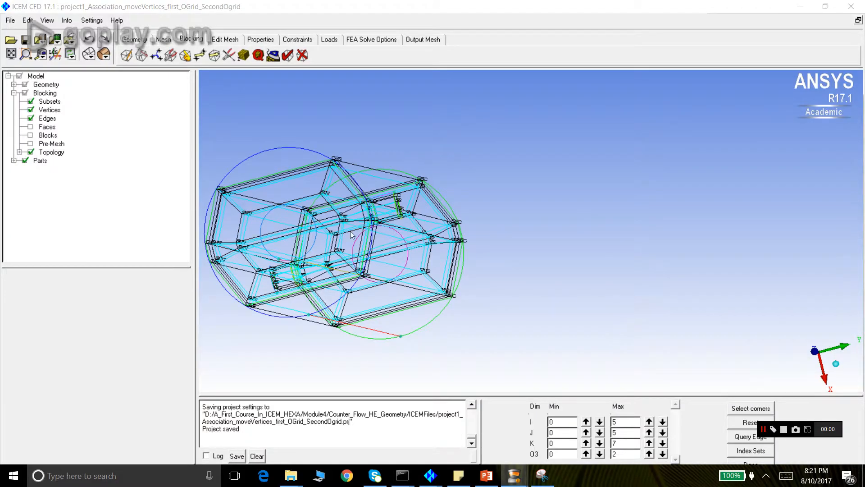
pyautogui.moveTo(351, 235); pyautogui.dragTo(556, 289)
pyautogui.scroll(5, 303, 276)
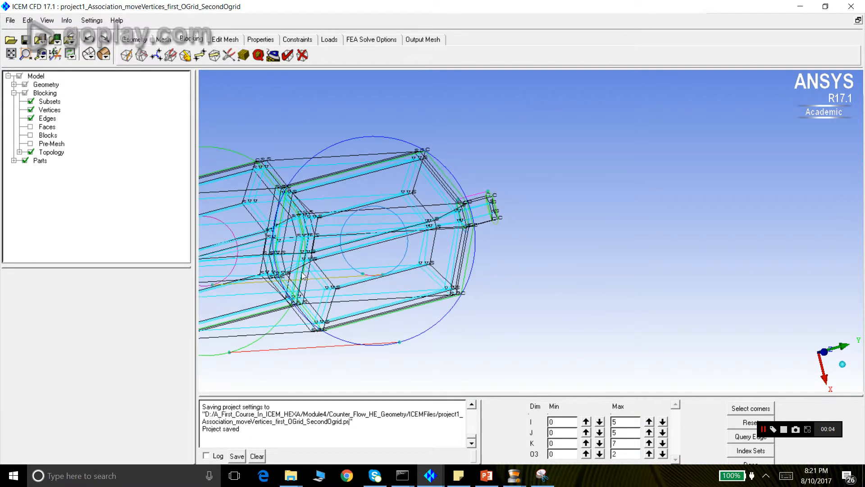
pyautogui.moveTo(385, 246); pyautogui.dragTo(345, 210)
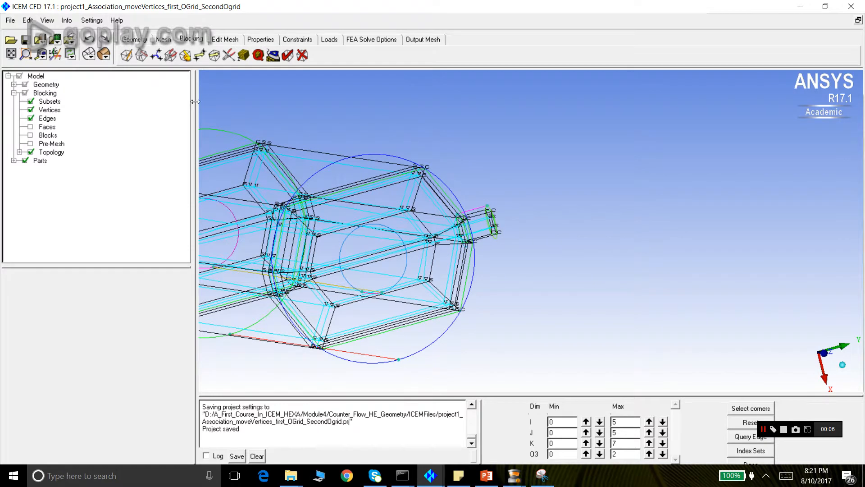
pyautogui.click(182, 58)
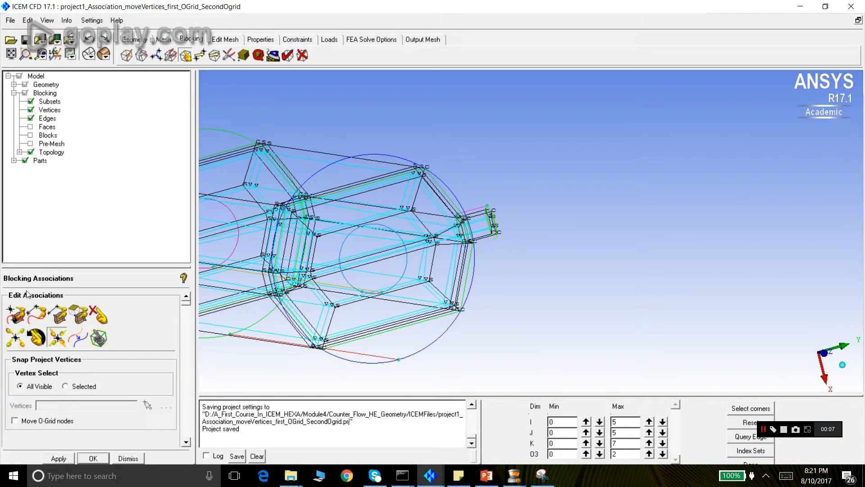
pyautogui.click(36, 314)
pyautogui.click(145, 374)
pyautogui.scroll(2, 316, 253)
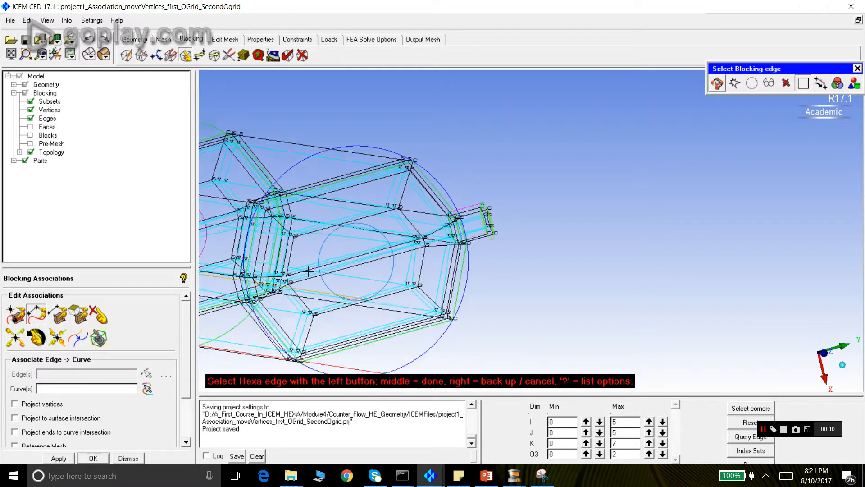
pyautogui.click(265, 259)
pyautogui.click(266, 282)
pyautogui.click(266, 288)
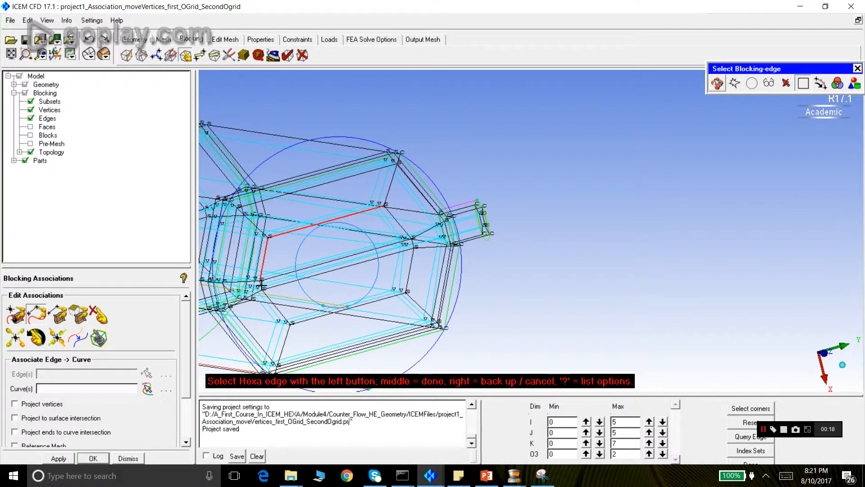
pyautogui.rightClick(500, 175)
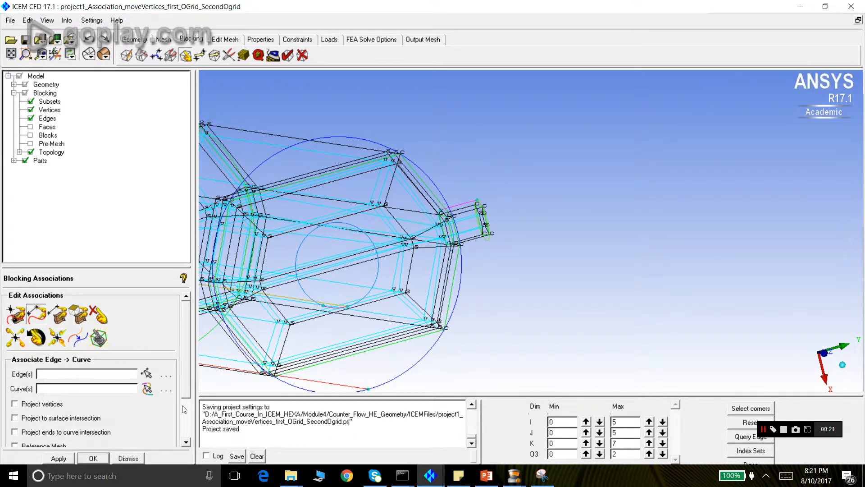
pyautogui.click(136, 457)
# - Expand the list of parts and enlarge the index control area until all its options are shown
pyautogui.moveTo(316, 302); pyautogui.dragTo(415, 270)
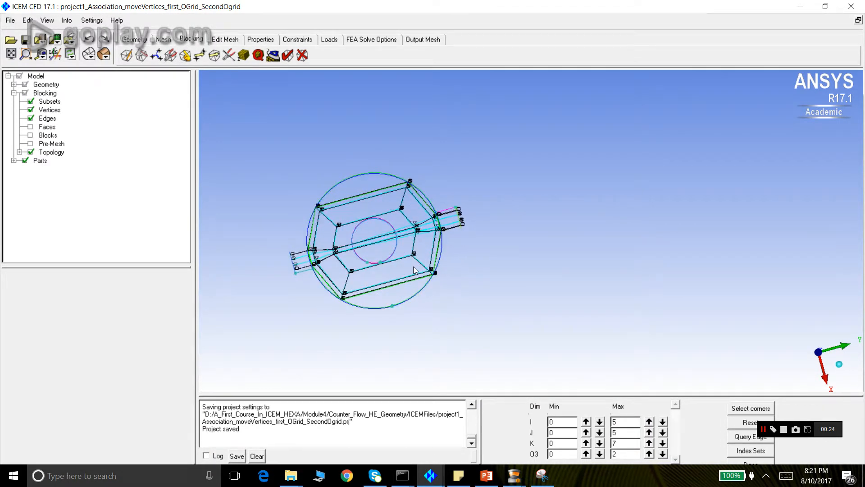
pyautogui.click(14, 160)
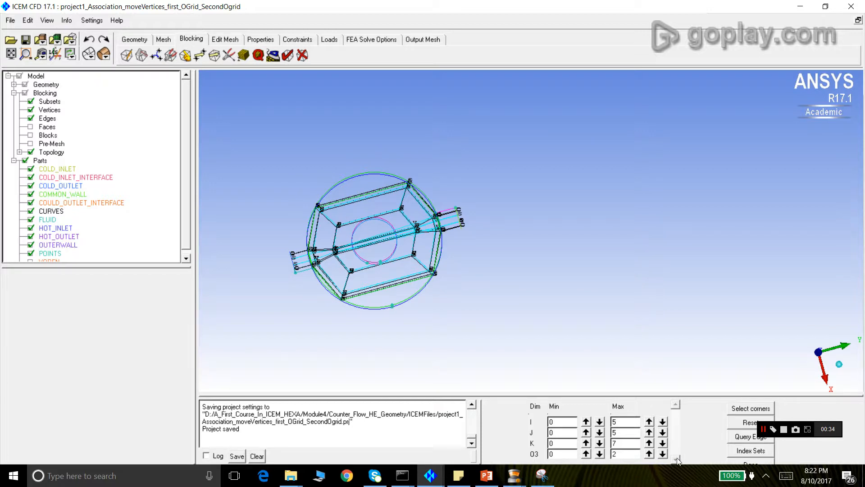
pyautogui.scroll(3, 638, 379)
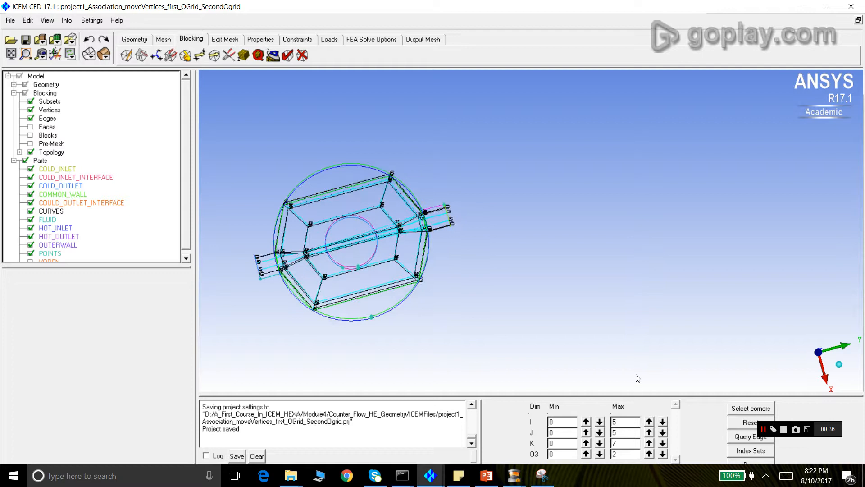
pyautogui.moveTo(617, 395); pyautogui.dragTo(614, 371)
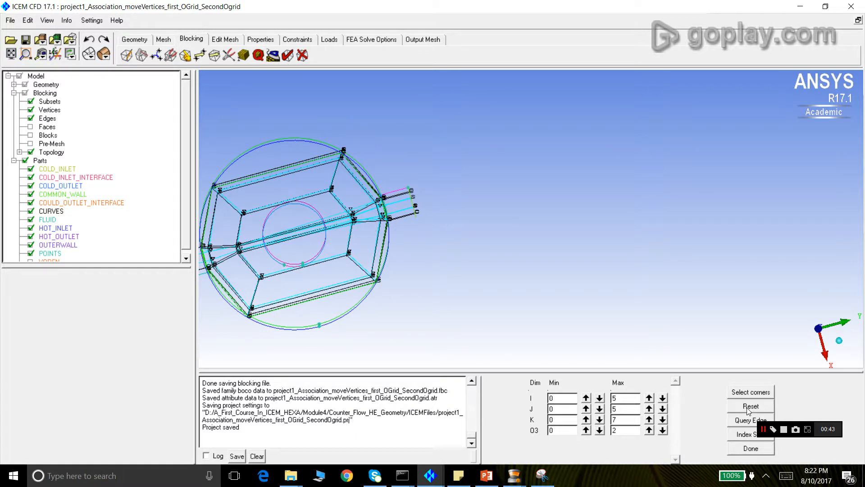
# - Reopen the index control and raise the O3 minimum to 2 so only the inner core blocks are displayed
pyautogui.click(744, 449)
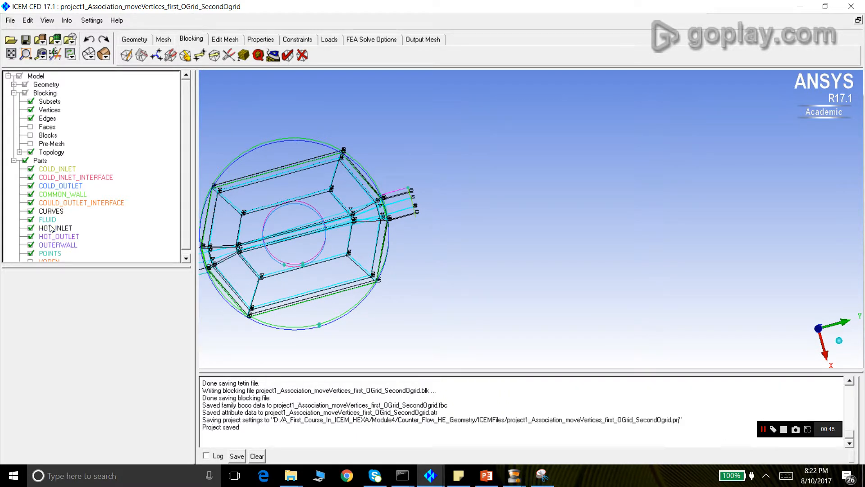
pyautogui.rightClick(48, 96)
pyautogui.click(57, 100)
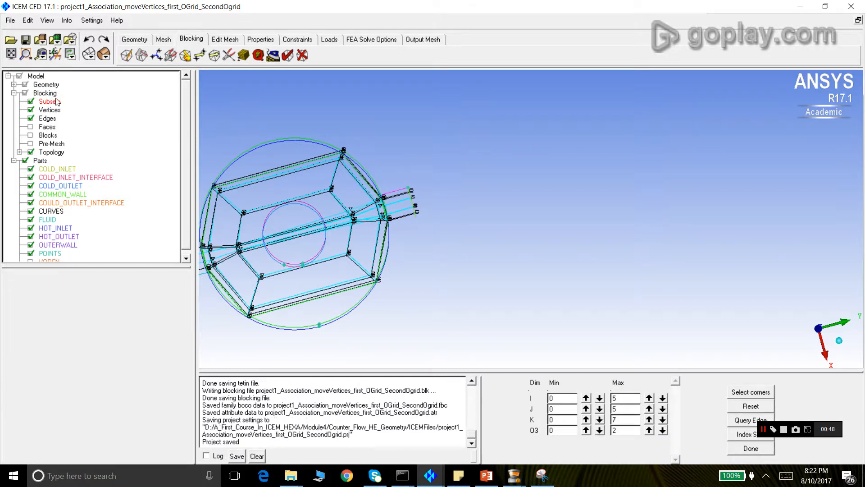
pyautogui.scroll(-2, 390, 247)
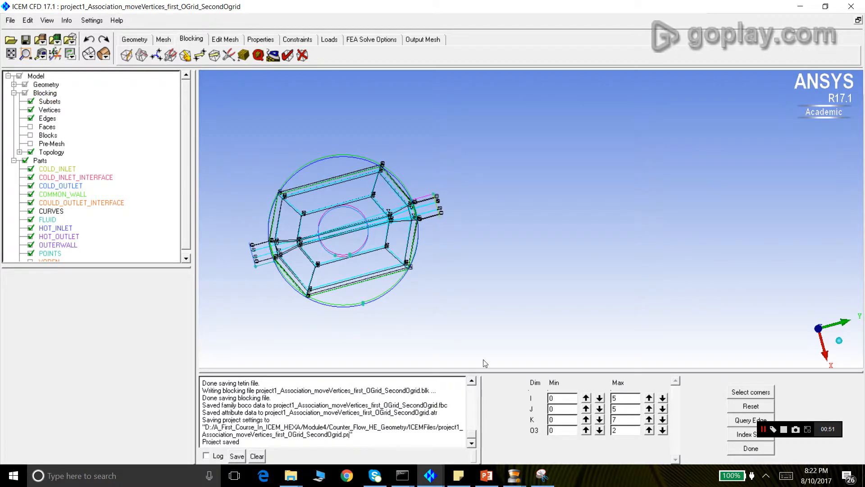
pyautogui.click(586, 430)
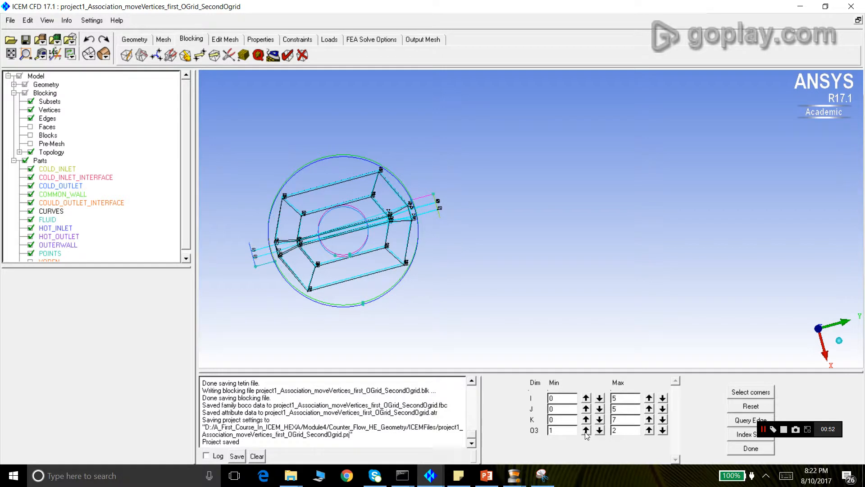
pyautogui.click(586, 431)
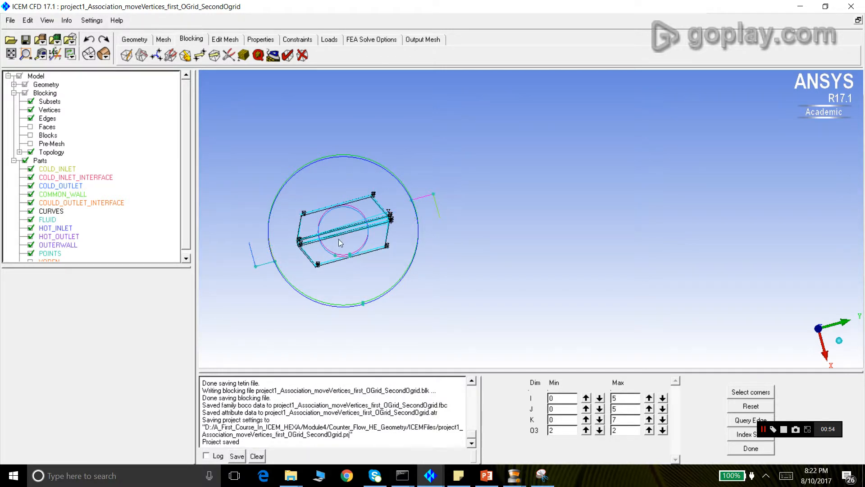
pyautogui.moveTo(352, 247)
pyautogui.mouseDown()
pyautogui.moveTo(430, 283)
pyautogui.moveTo(391, 267)
pyautogui.moveTo(417, 267)
pyautogui.moveTo(347, 242)
pyautogui.mouseUp()
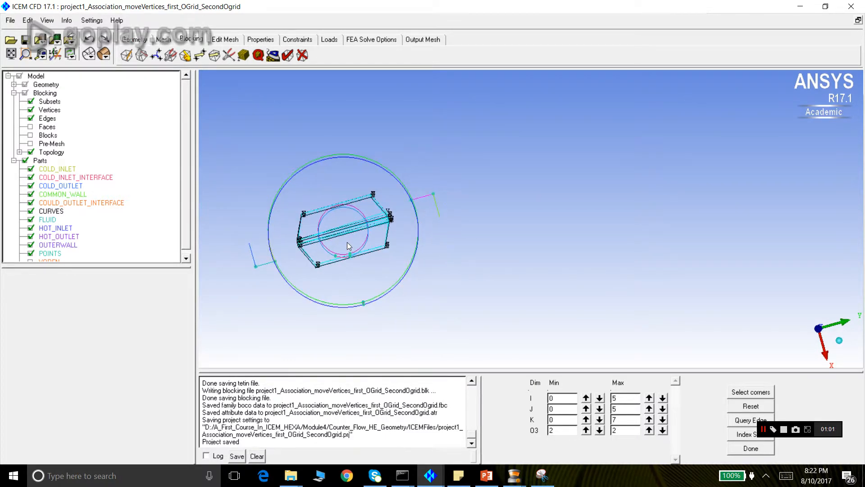
# - Create a part named HOTFLUID from all visible inner core blocks and close the part creation settings
pyautogui.rightClick(38, 161)
pyautogui.click(47, 168)
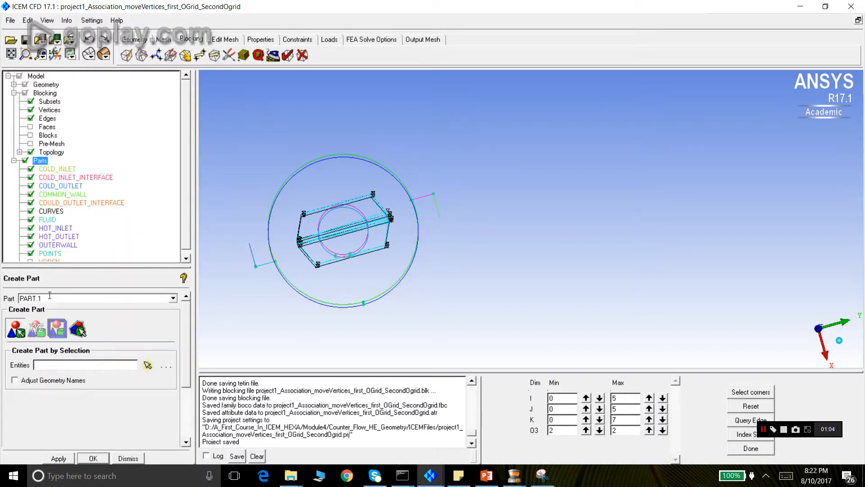
pyautogui.write('HOTFL')
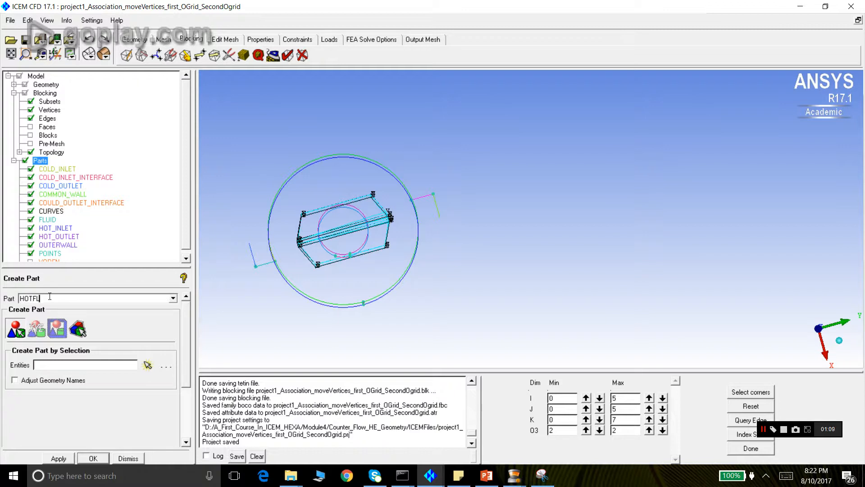
pyautogui.click(78, 328)
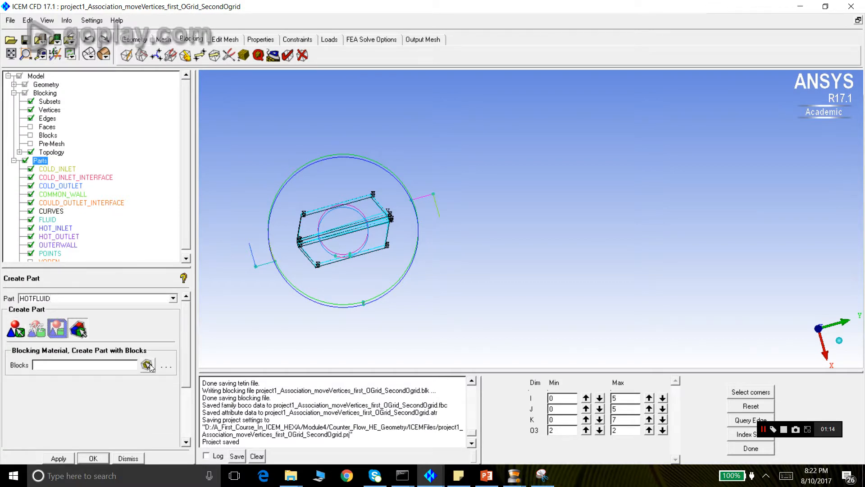
pyautogui.click(148, 365)
pyautogui.click(712, 88)
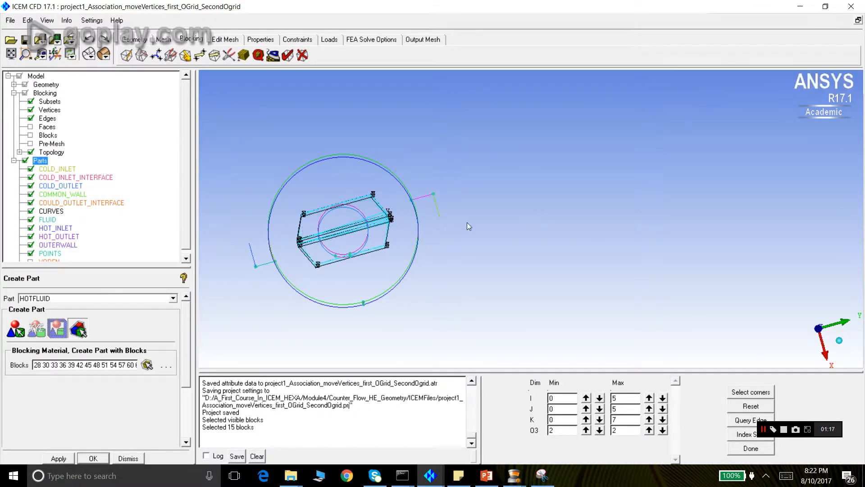
pyautogui.click(59, 458)
pyautogui.moveTo(266, 252); pyautogui.dragTo(260, 268)
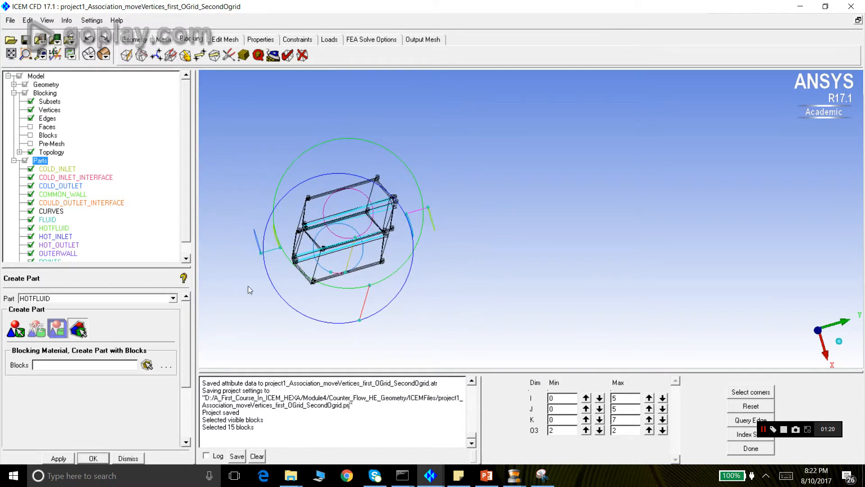
pyautogui.click(128, 458)
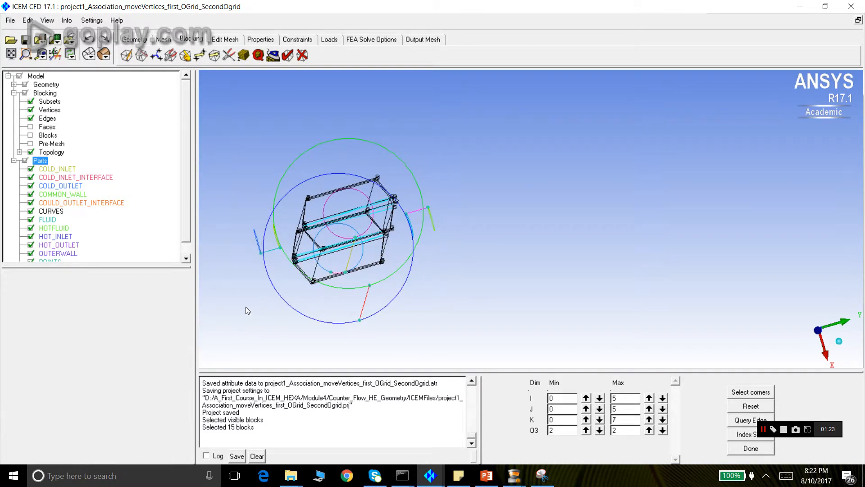
# - Save the project under the new name project1_Association_moveVertices_first_OGrid_SecondOgrid_MovementBlocks
pyautogui.click(10, 20)
pyautogui.click(35, 61)
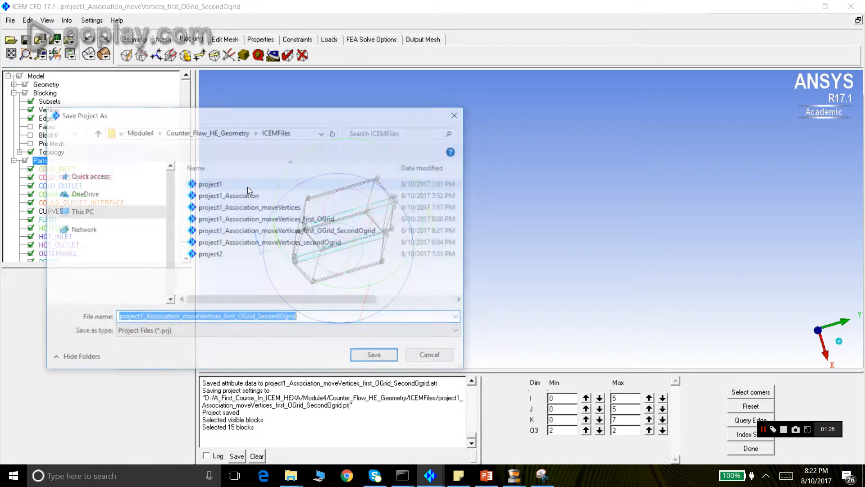
pyautogui.click(364, 235)
pyautogui.click(324, 319)
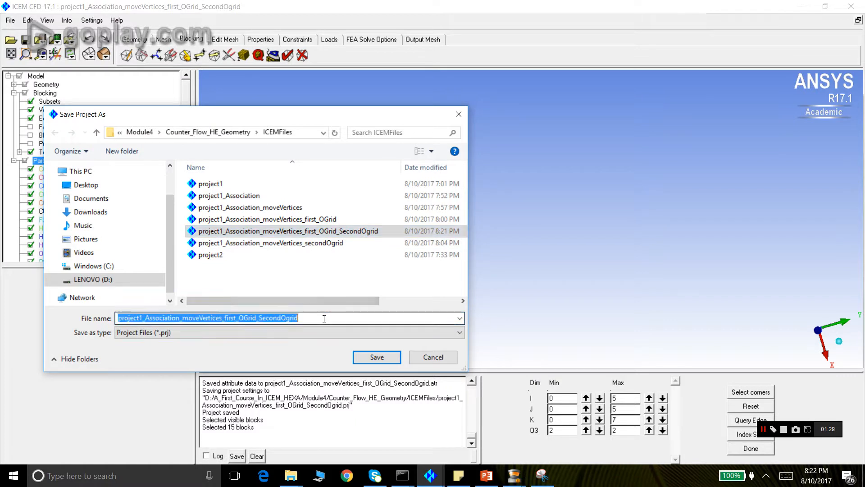
pyautogui.click(324, 318)
pyautogui.write('_MovementBlocks')
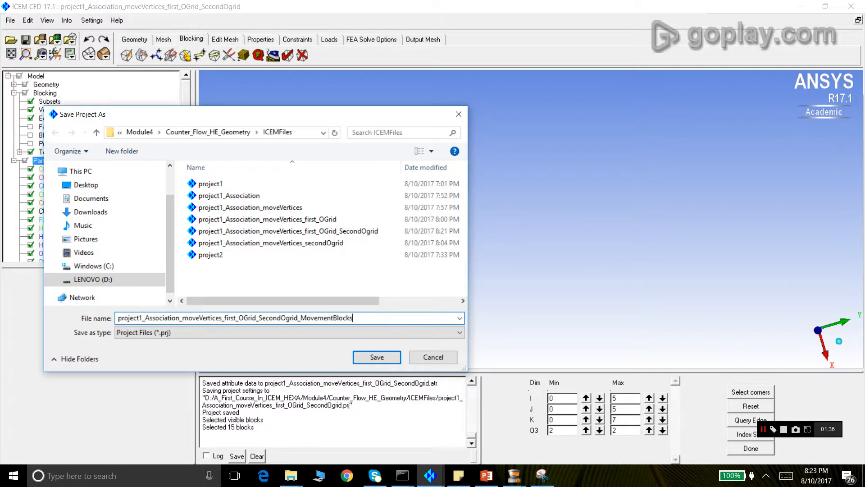
pyautogui.click(377, 358)
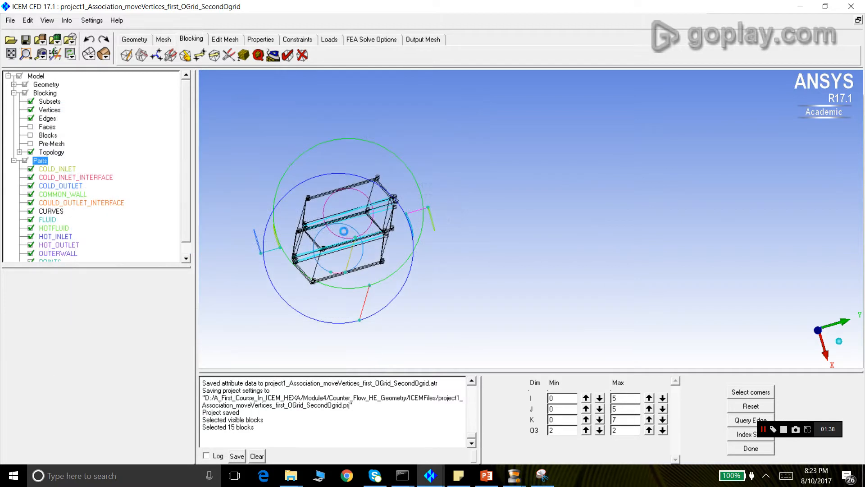
# - Associate the eight outer edges of the core blocks at the positive Z end with the inner pipe's circular curves
pyautogui.moveTo(345, 231); pyautogui.dragTo(339, 287)
pyautogui.click(185, 55)
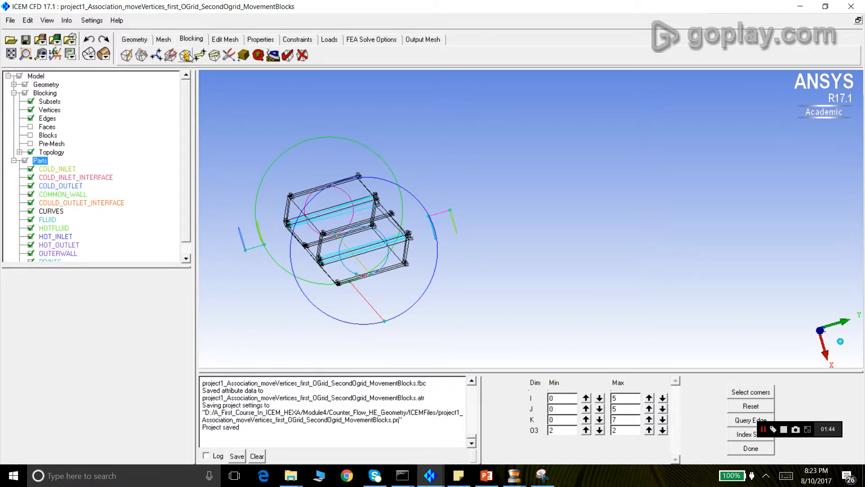
pyautogui.scroll(2, 353, 224)
pyautogui.moveTo(348, 242); pyautogui.dragTo(448, 259)
pyautogui.click(151, 373)
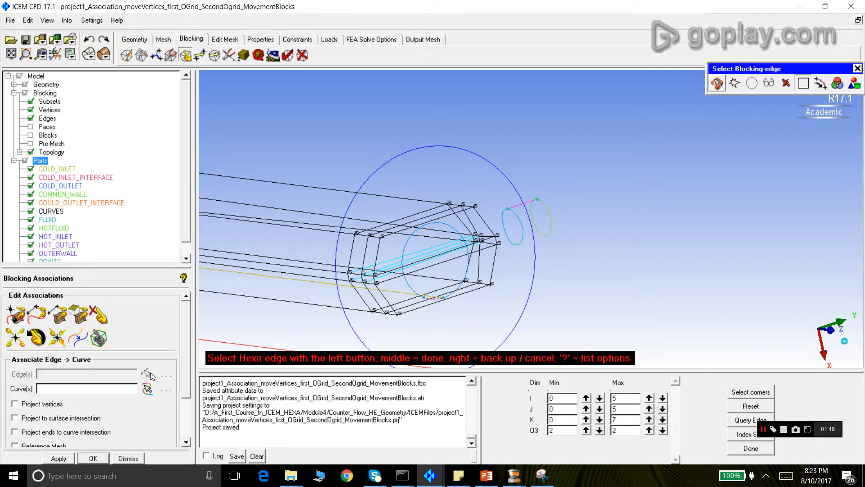
pyautogui.click(378, 253)
pyautogui.click(419, 307)
pyautogui.click(493, 269)
pyautogui.middleClick(511, 155)
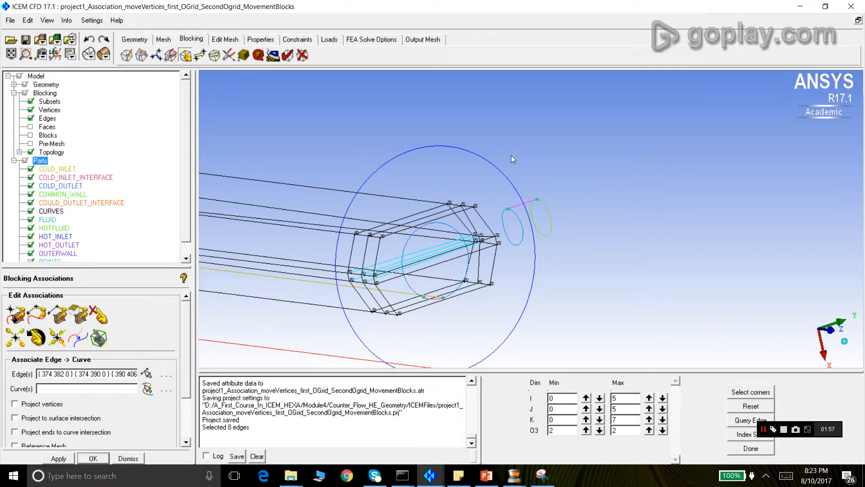
pyautogui.click(147, 389)
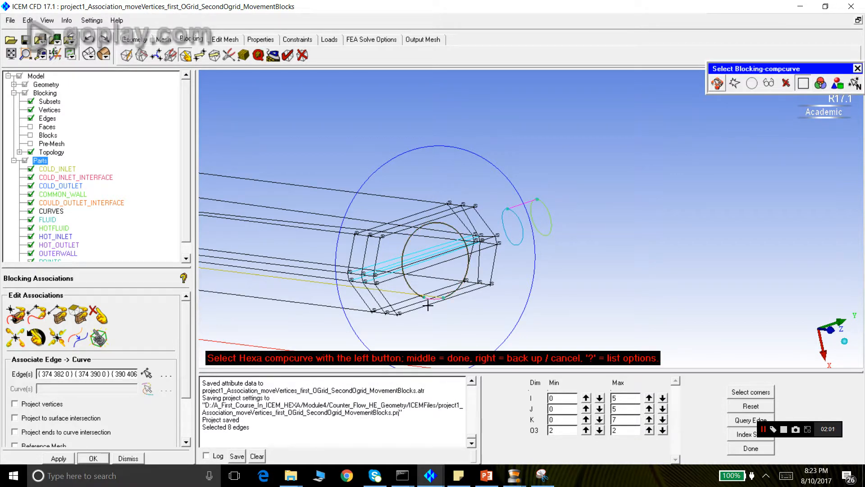
pyautogui.middleClick(631, 206)
pyautogui.click(59, 459)
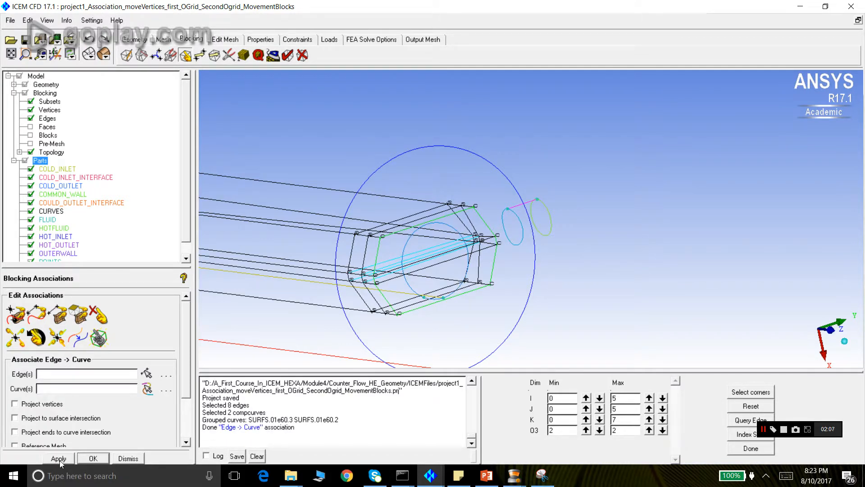
pyautogui.moveTo(368, 347); pyautogui.dragTo(348, 288, button='right')
pyautogui.moveTo(303, 247); pyautogui.dragTo(505, 292)
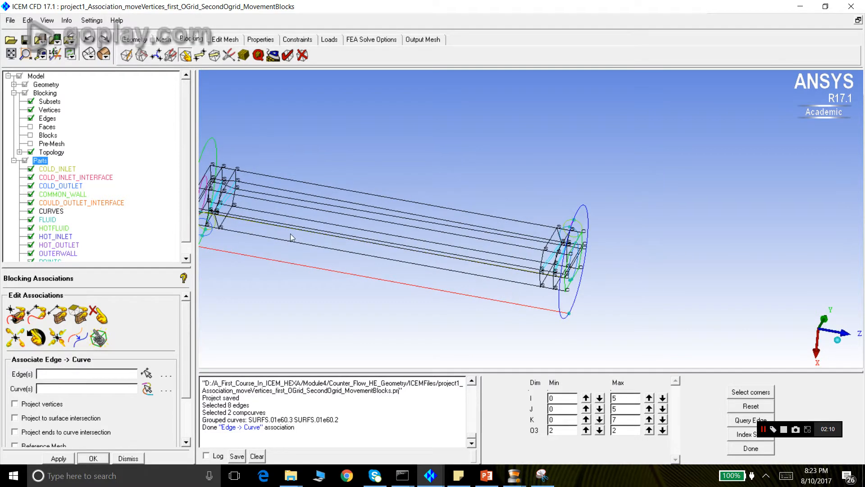
pyautogui.moveTo(290, 234); pyautogui.dragTo(492, 265)
pyautogui.moveTo(290, 226); pyautogui.dragTo(315, 237)
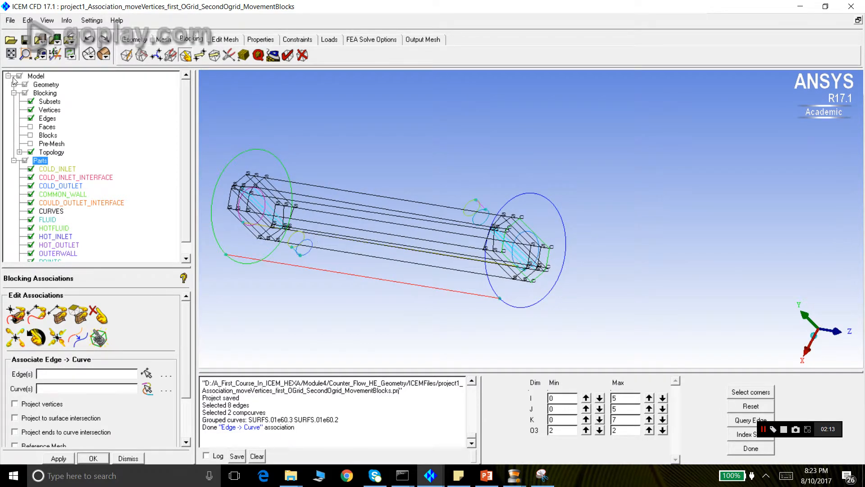
pyautogui.click(26, 54)
pyautogui.moveTo(228, 174); pyautogui.dragTo(295, 237)
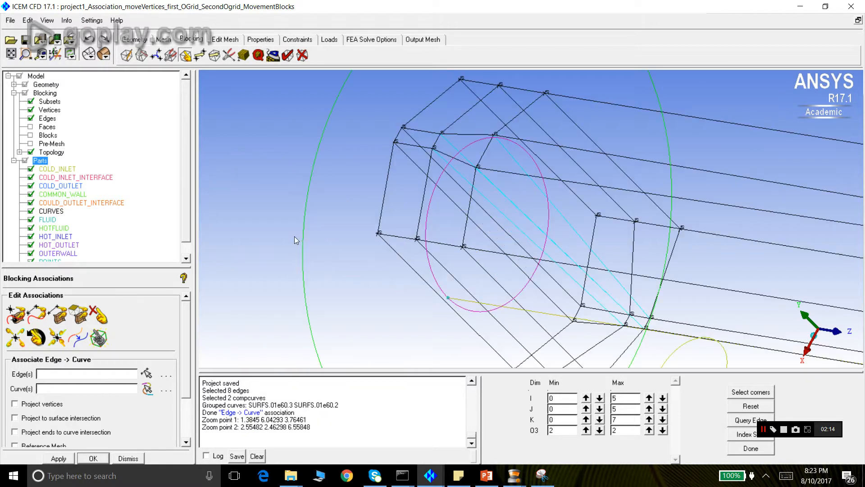
pyautogui.click(146, 373)
pyautogui.click(426, 173)
pyautogui.click(437, 140)
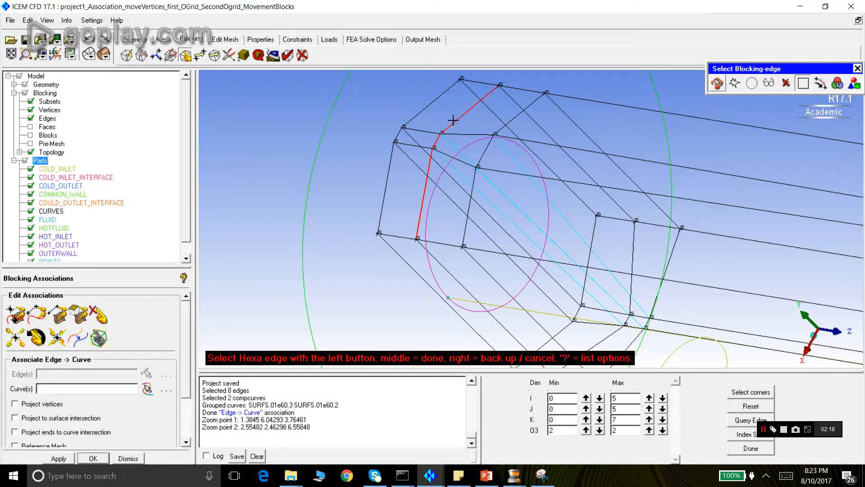
pyautogui.middleClick(485, 122)
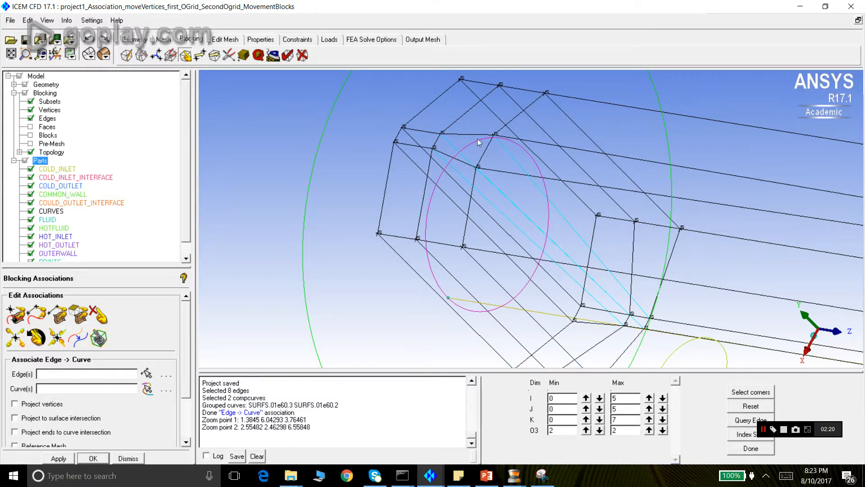
# - Associate the eight outer edges of the core blocks at the negative Z end with the inner pipe's circular curve, and close the association settings
pyautogui.scroll(-5, 523, 255)
pyautogui.moveTo(524, 253); pyautogui.dragTo(447, 257)
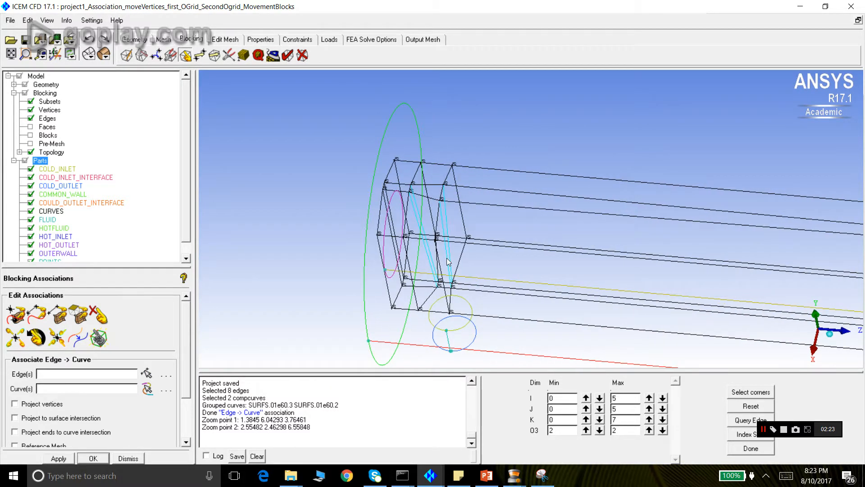
pyautogui.click(147, 374)
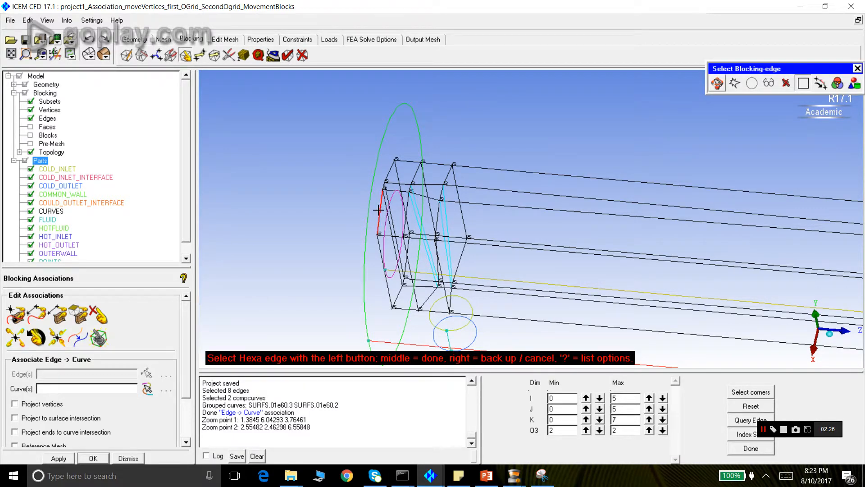
pyautogui.click(379, 244)
pyautogui.click(398, 297)
pyautogui.click(403, 202)
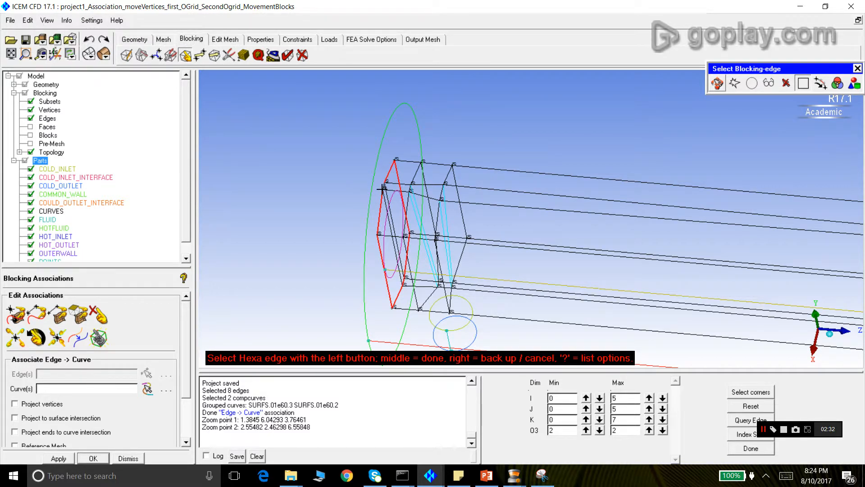
pyautogui.scroll(3, 357, 196)
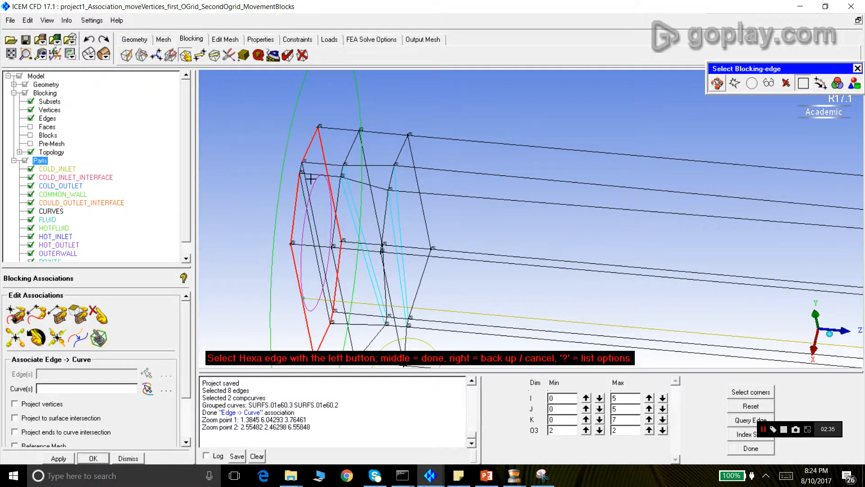
pyautogui.middleClick(235, 189)
pyautogui.click(142, 390)
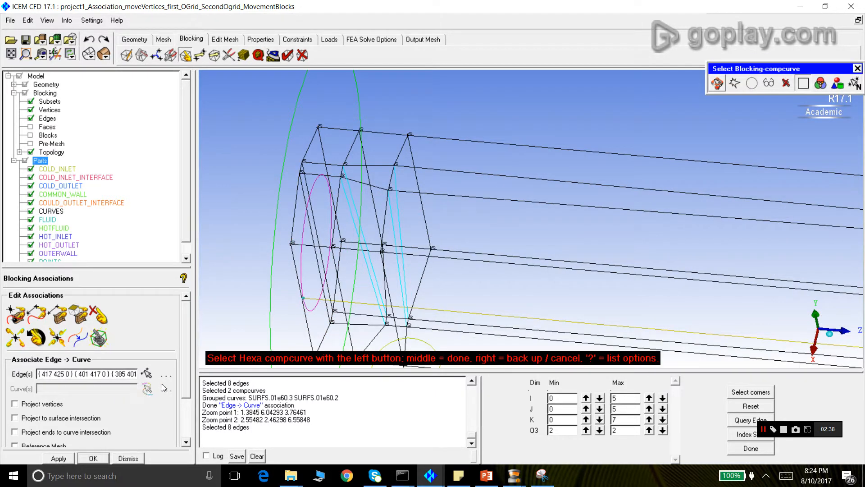
pyautogui.click(300, 255)
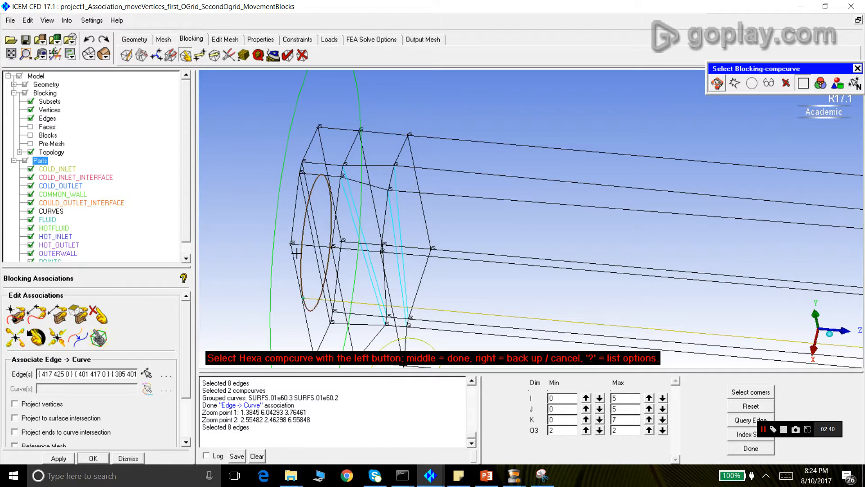
pyautogui.middleClick(235, 160)
pyautogui.click(56, 459)
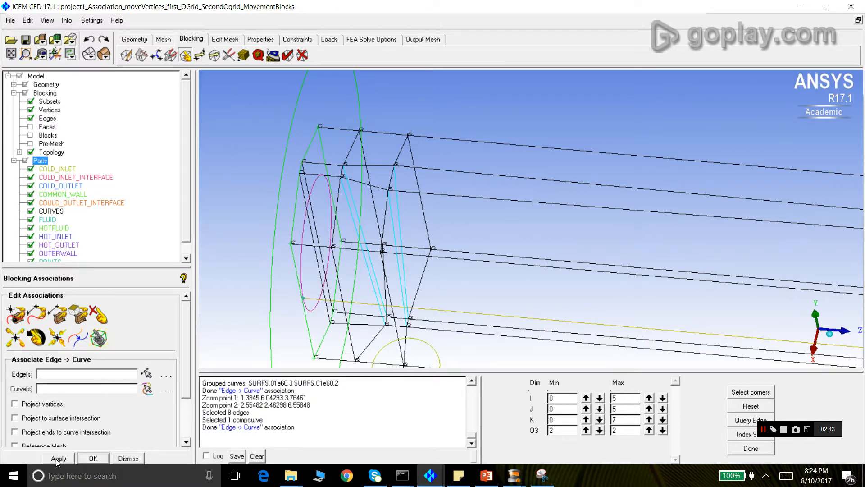
pyautogui.click(127, 458)
pyautogui.scroll(-3, 394, 222)
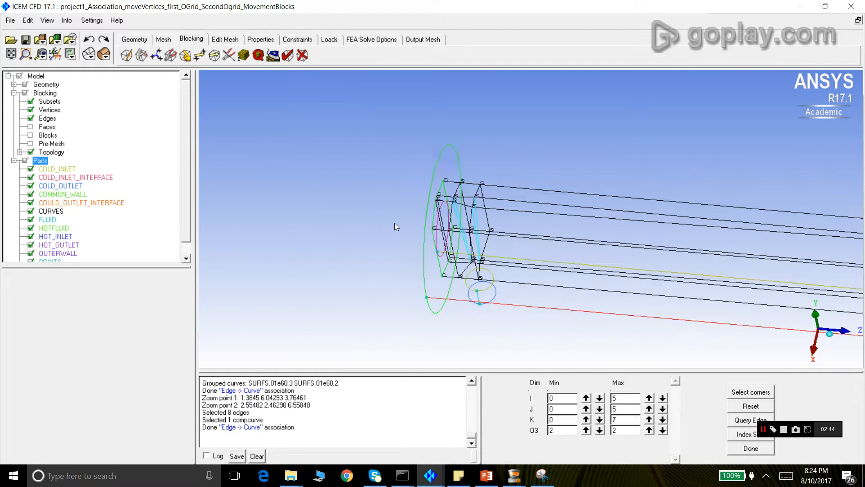
pyautogui.moveTo(336, 242); pyautogui.dragTo(608, 252)
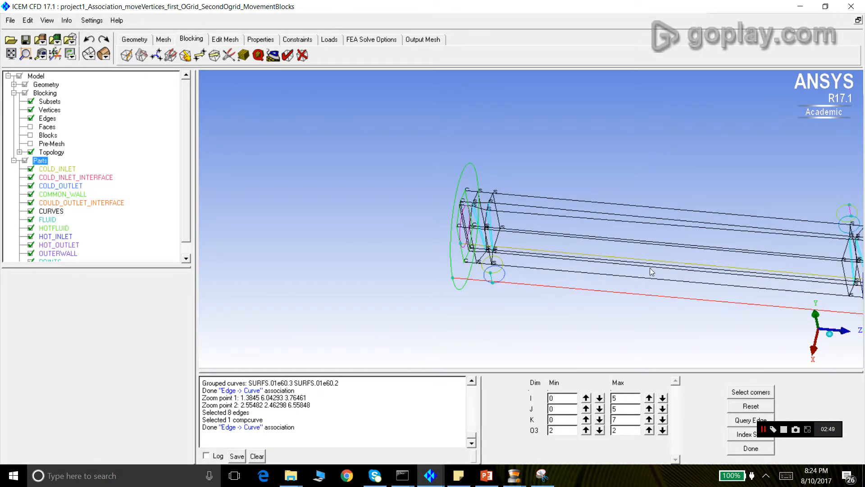
# - Examine the core blocks' curve-associated edges at the negative Z and positive Z ends of the inner pipe
pyautogui.click(26, 54)
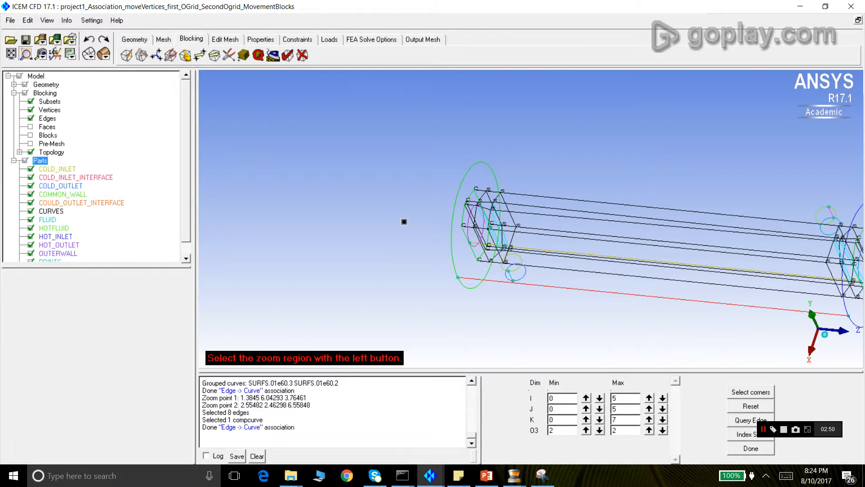
pyautogui.moveTo(437, 183); pyautogui.dragTo(508, 267)
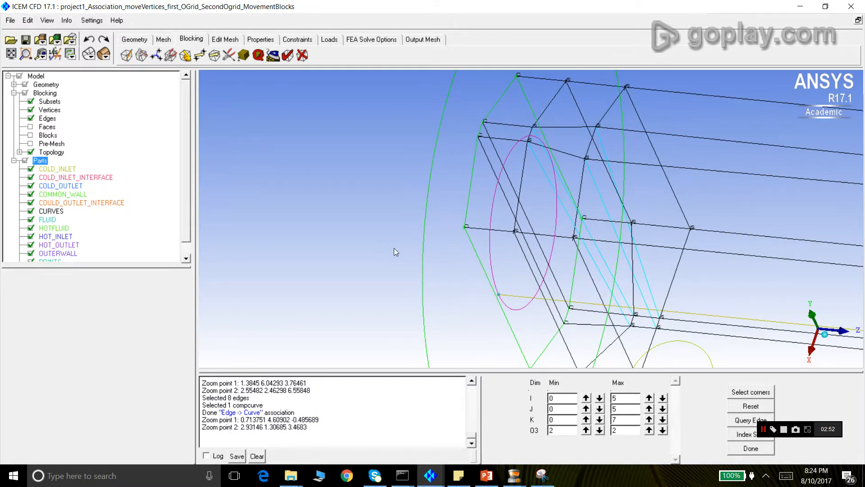
pyautogui.scroll(-5, 341, 232)
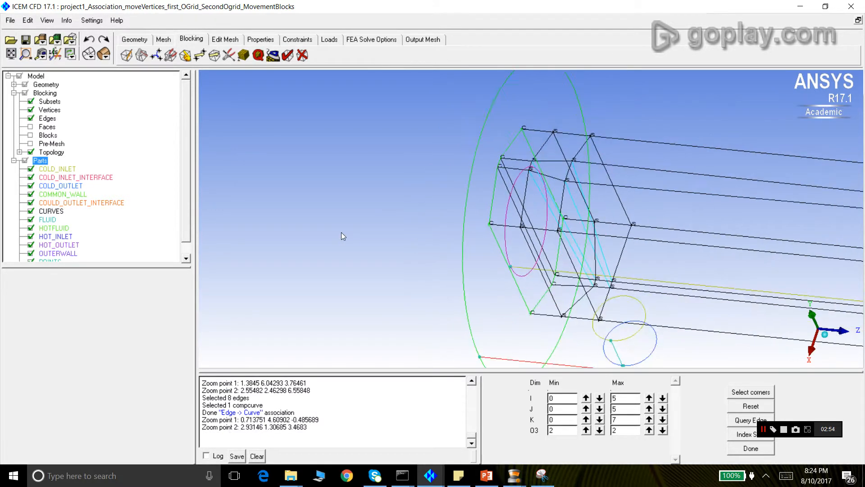
pyautogui.click(9, 55)
pyautogui.moveTo(754, 248); pyautogui.dragTo(420, 254)
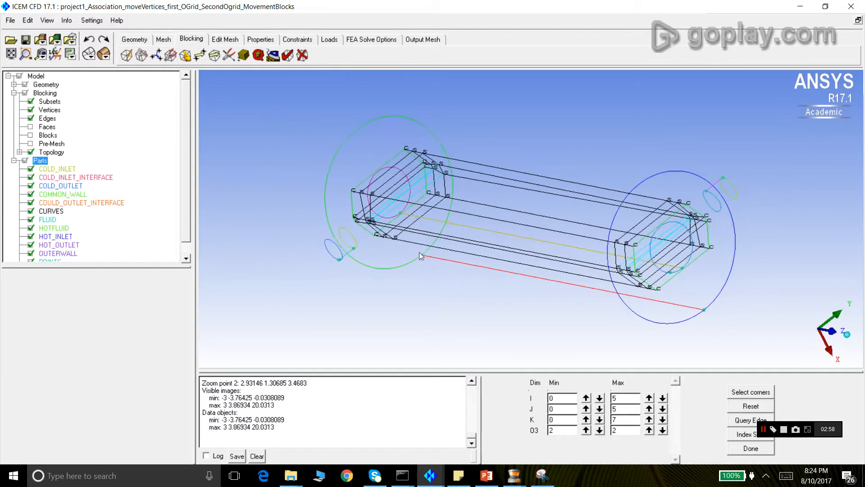
pyautogui.click(25, 54)
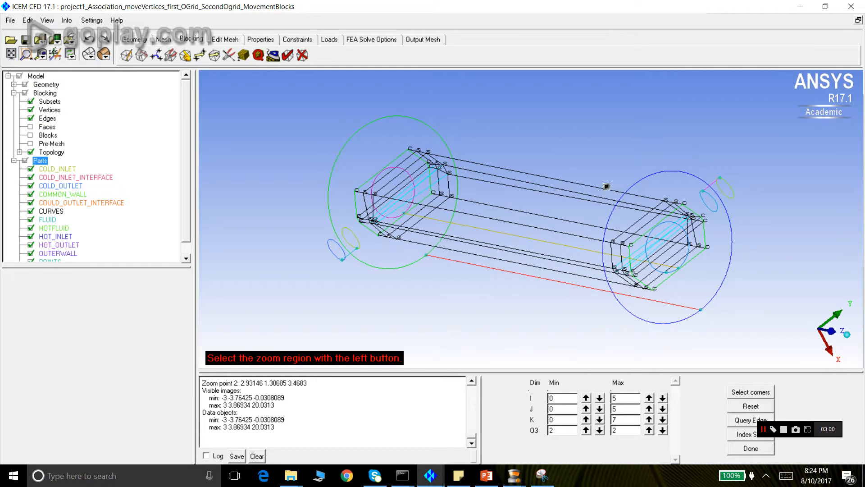
pyautogui.moveTo(607, 187); pyautogui.dragTo(731, 311)
pyautogui.scroll(3, 501, 287)
pyautogui.scroll(-2, 503, 290)
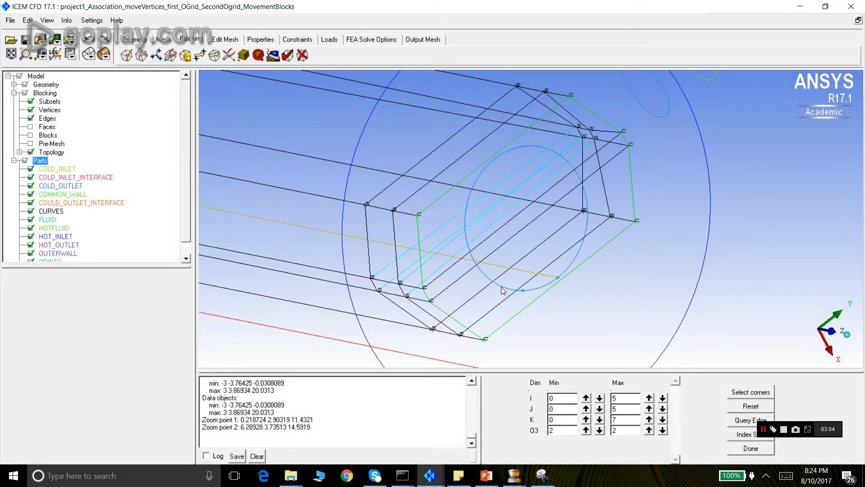
pyautogui.scroll(-2, 502, 290)
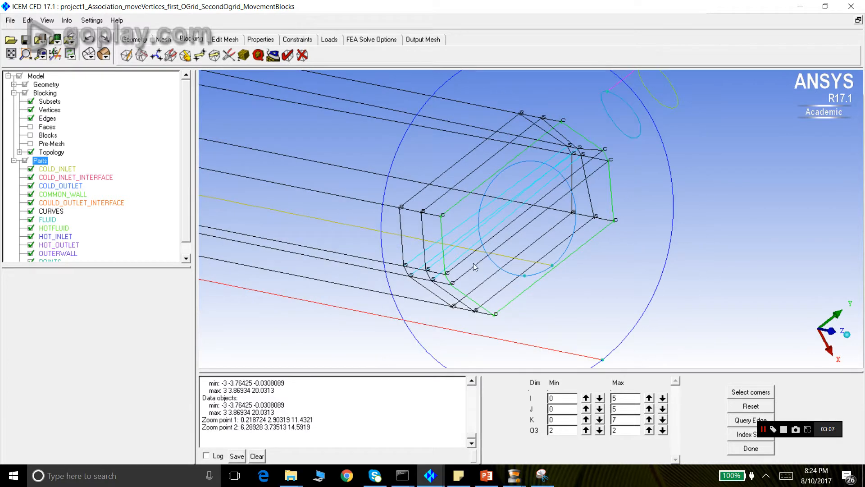
pyautogui.moveTo(492, 221); pyautogui.dragTo(536, 246, button='middle')
pyautogui.scroll(-2, 536, 246)
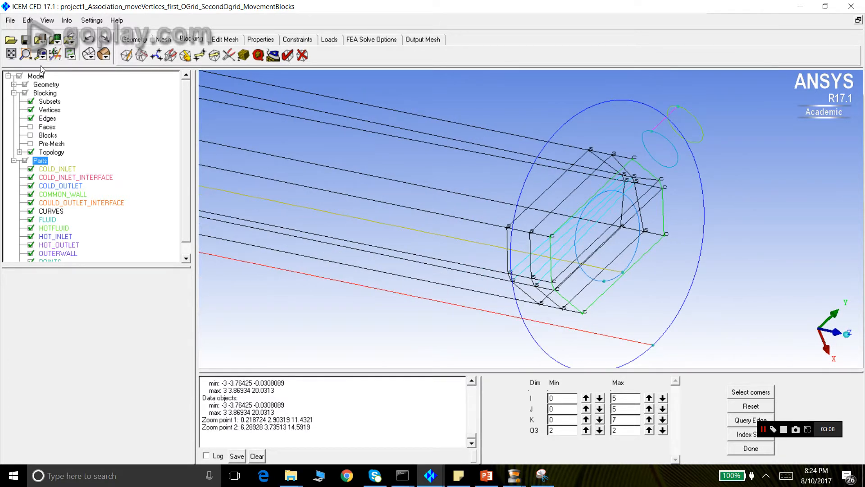
pyautogui.click(12, 54)
pyautogui.moveTo(473, 218); pyautogui.dragTo(23, 211)
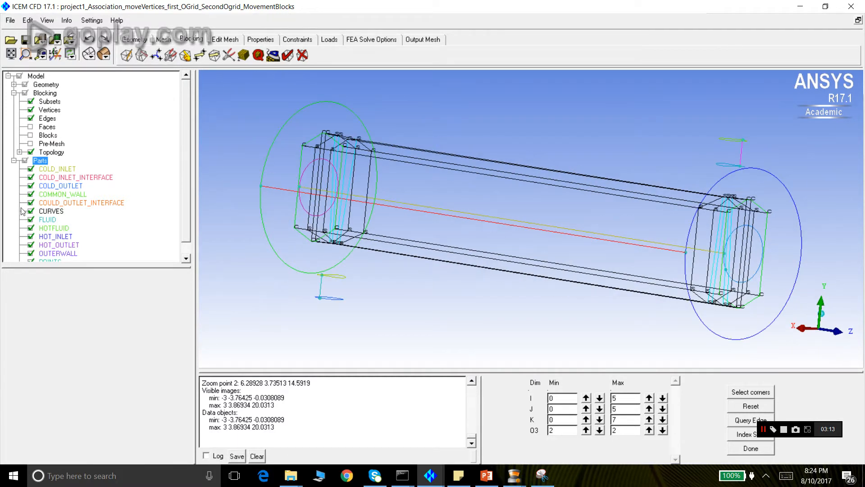
# - Open the Snap Project Vertices settings and reset the index control to display all blocks
pyautogui.click(784, 429)
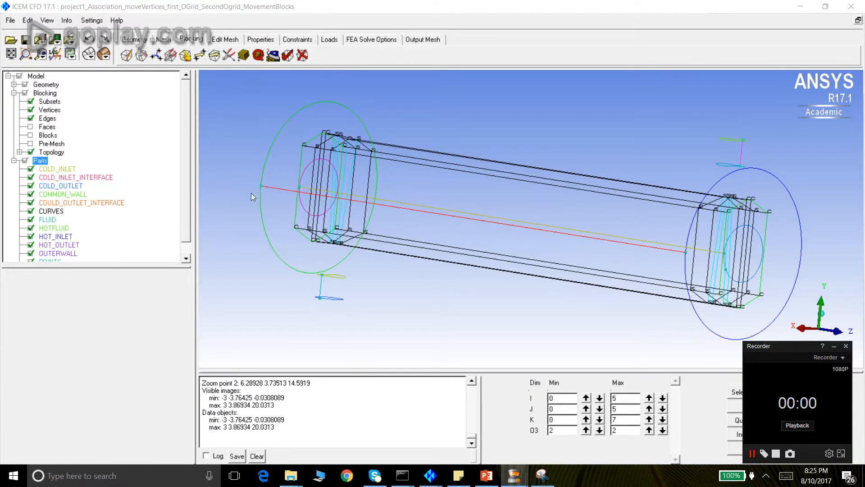
pyautogui.click(185, 55)
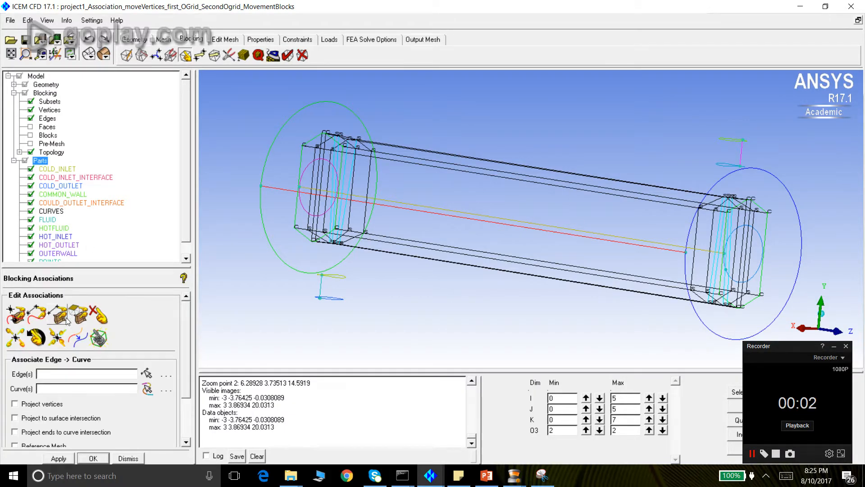
pyautogui.click(59, 338)
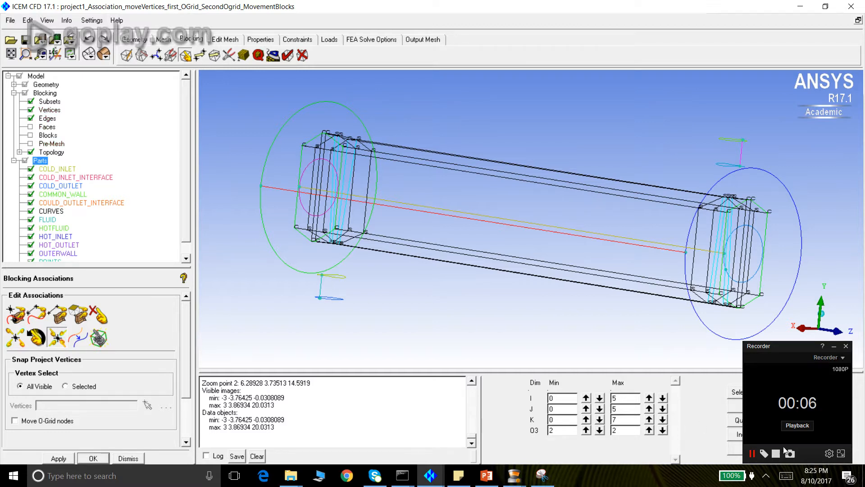
pyautogui.click(841, 453)
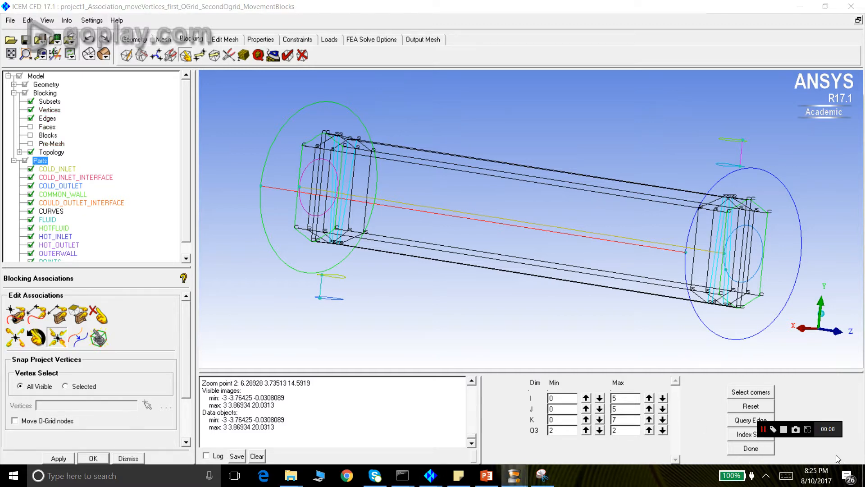
pyautogui.click(750, 406)
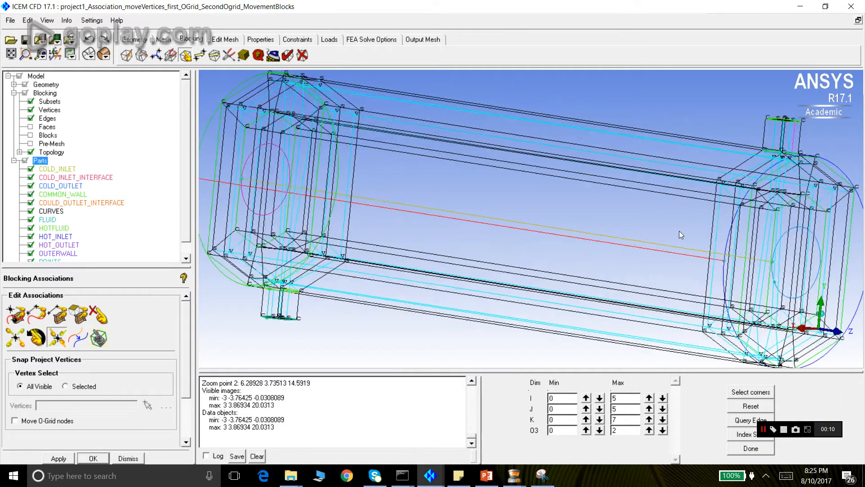
# - Snap-project all visible vertices onto their associated geometry and close the association settings
pyautogui.moveTo(693, 255); pyautogui.dragTo(16, 372)
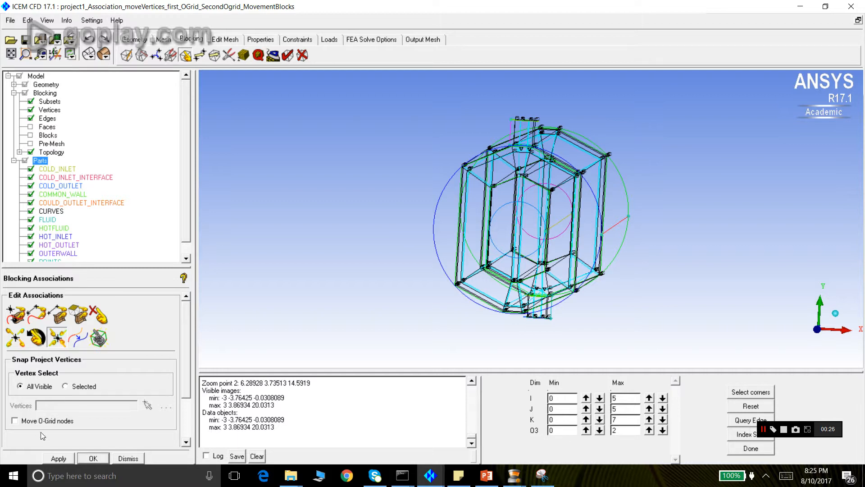
pyautogui.click(59, 458)
pyautogui.click(128, 458)
# - Examine the projected vertices and the shape of the inner and outer blocks at both pipe ends
pyautogui.moveTo(586, 262); pyautogui.dragTo(452, 250)
pyautogui.scroll(5, 278, 205)
pyautogui.scroll(-3, 284, 221)
pyautogui.scroll(-3, 287, 228)
pyautogui.moveTo(288, 228); pyautogui.dragTo(326, 194)
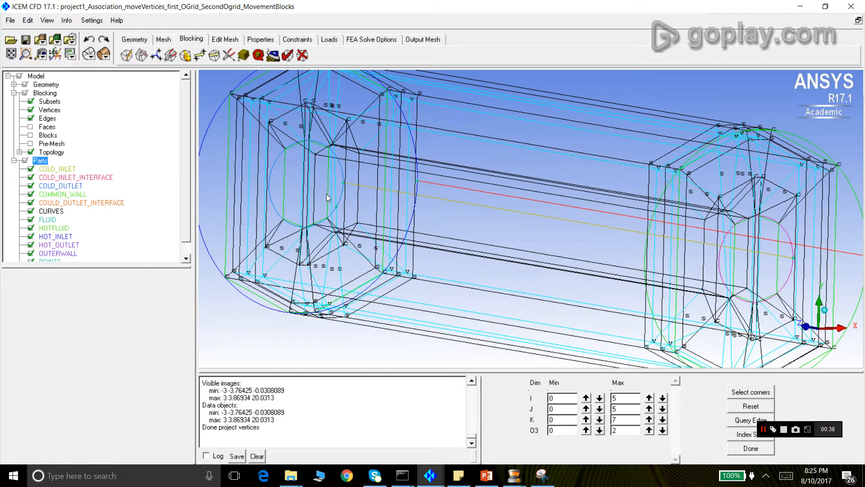
pyautogui.moveTo(327, 193); pyautogui.dragTo(278, 245)
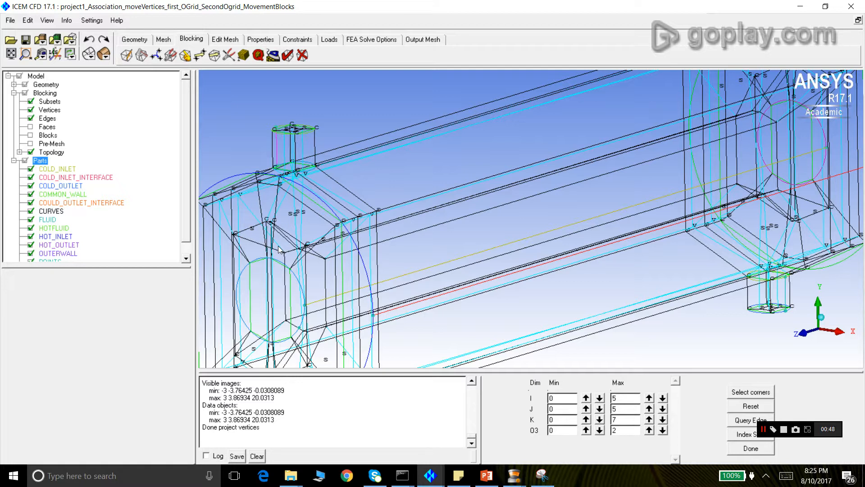
pyautogui.scroll(-2, 304, 221)
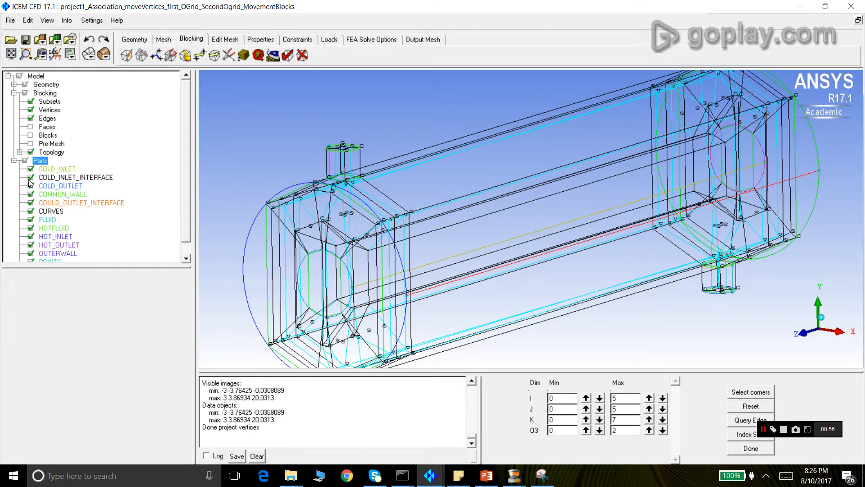
# - Hide the FLUID part and display a recomputed pre-mesh of the remaining hot fluid blocks
pyautogui.click(30, 220)
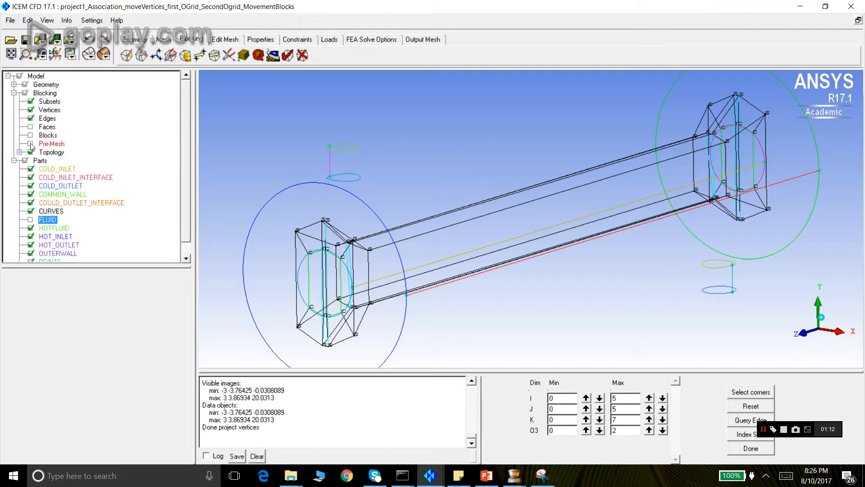
pyautogui.click(30, 143)
pyautogui.click(329, 282)
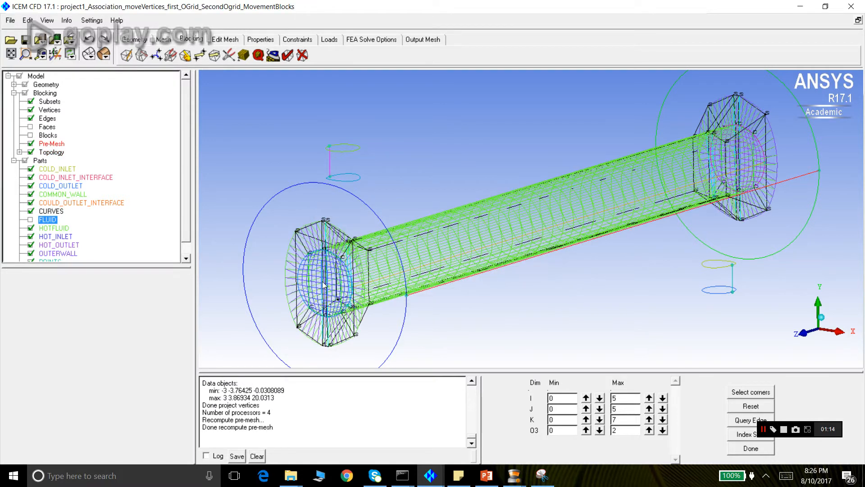
# - Examine the inner pipe's pre-mesh from several angles, checking the blocks around the circular curves at both ends
pyautogui.scroll(1, 474, 223)
pyautogui.scroll(-1, 474, 220)
pyautogui.moveTo(685, 156); pyautogui.dragTo(606, 212)
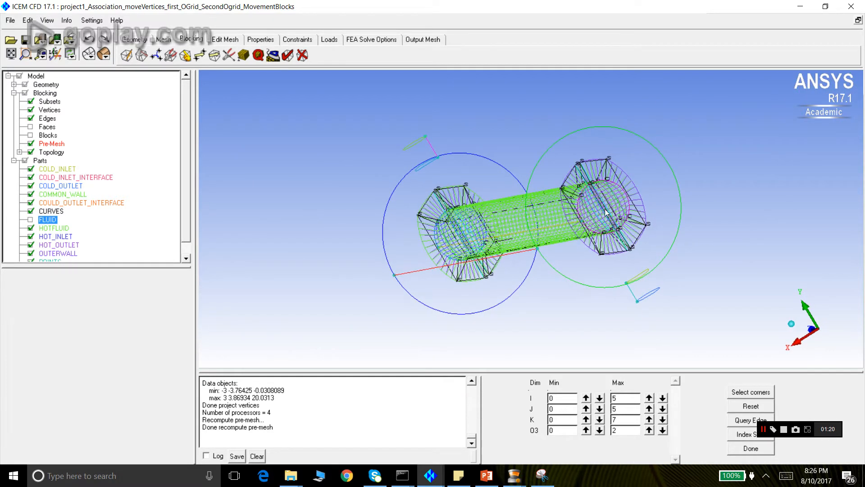
pyautogui.scroll(2, 606, 213)
pyautogui.scroll(2, 599, 219)
pyautogui.scroll(-2, 599, 218)
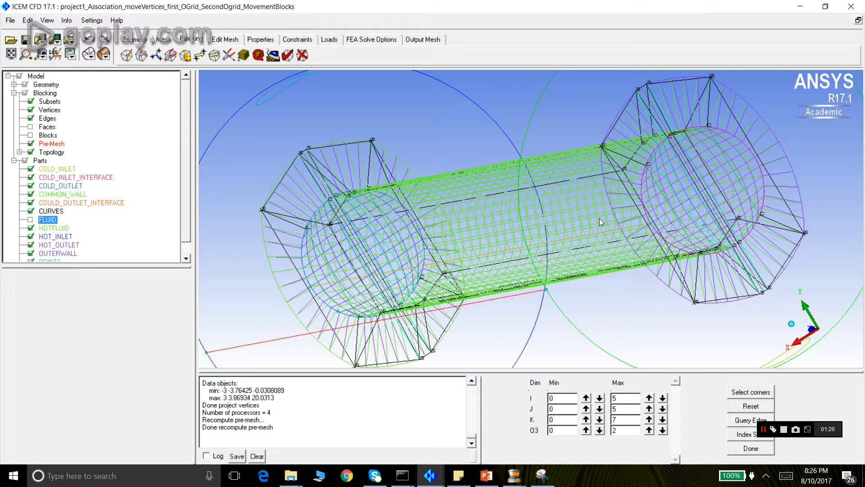
pyautogui.scroll(-2, 599, 218)
pyautogui.scroll(-2, 346, 277)
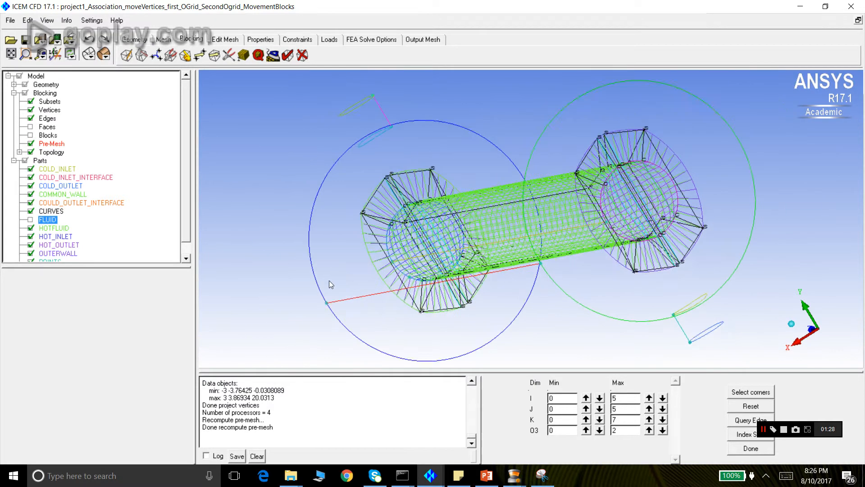
pyautogui.moveTo(329, 281); pyautogui.dragTo(679, 256)
pyautogui.scroll(-2, 313, 267)
pyautogui.moveTo(399, 259); pyautogui.dragTo(460, 278)
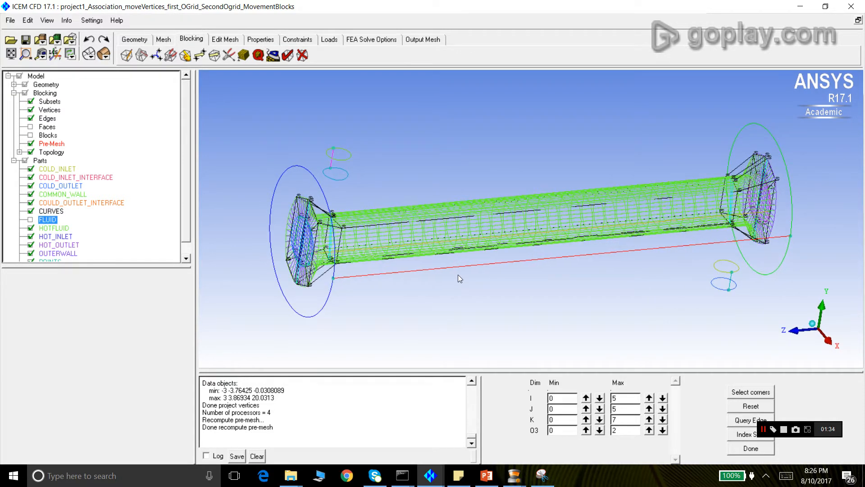
# - Turn off the pre-mesh display and undo the vertex projection
pyautogui.click(30, 144)
pyautogui.moveTo(415, 245); pyautogui.dragTo(327, 258)
pyautogui.scroll(2, 328, 258)
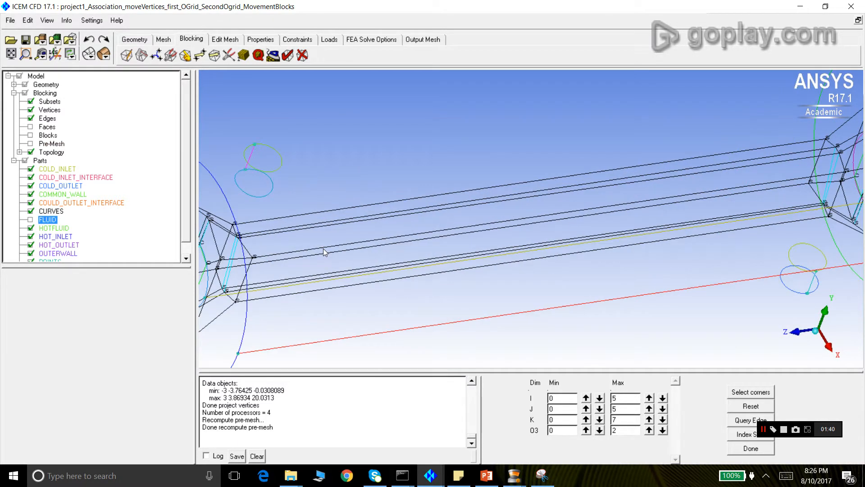
pyautogui.scroll(-1, 325, 251)
pyautogui.click(89, 41)
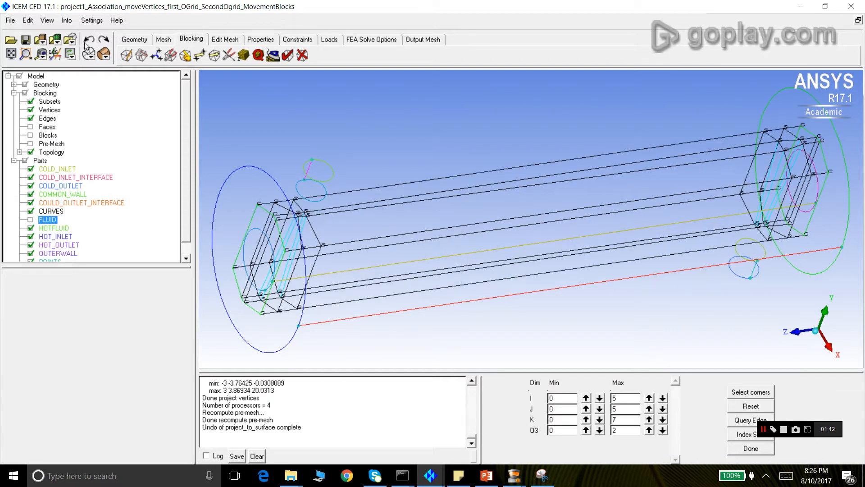
# - Alternately redo and undo the vertex projection to compare the core block shapes, ending with the projection undone
pyautogui.moveTo(338, 260)
pyautogui.mouseDown()
pyautogui.moveTo(404, 247)
pyautogui.moveTo(195, 255)
pyautogui.moveTo(186, 234)
pyautogui.moveTo(188, 198)
pyautogui.moveTo(227, 269)
pyautogui.moveTo(316, 229)
pyautogui.mouseUp()
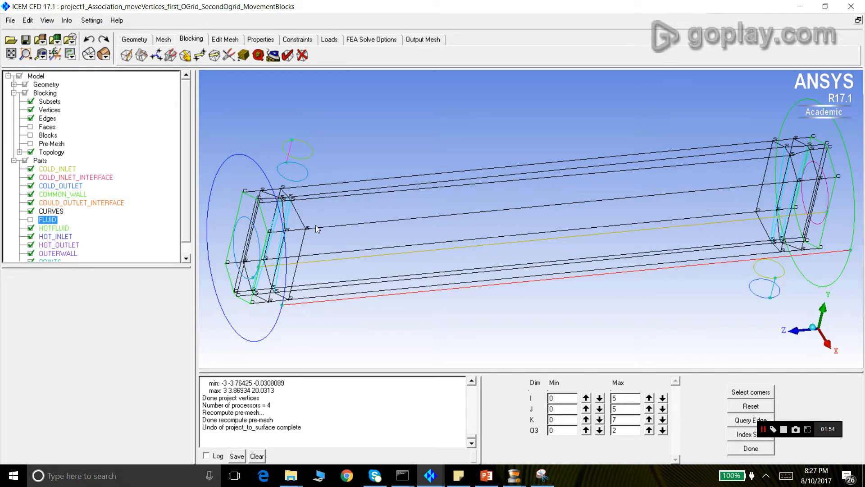
pyautogui.click(105, 42)
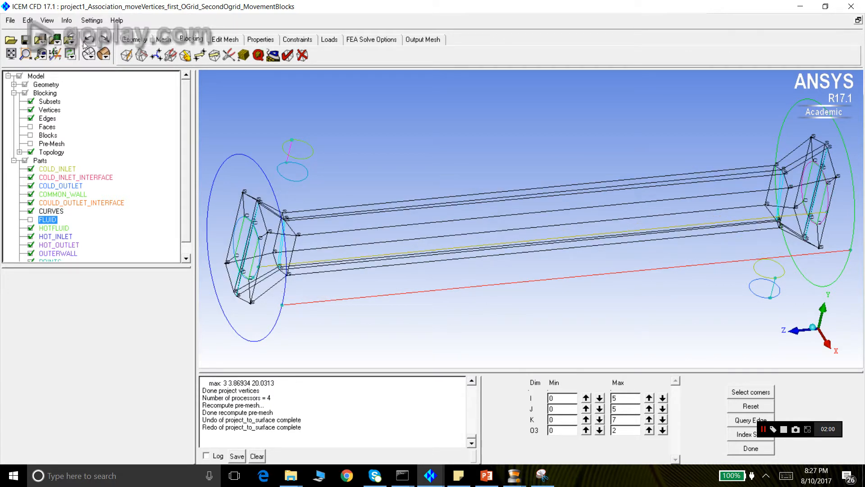
pyautogui.click(90, 40)
pyautogui.moveTo(418, 262); pyautogui.dragTo(269, 246)
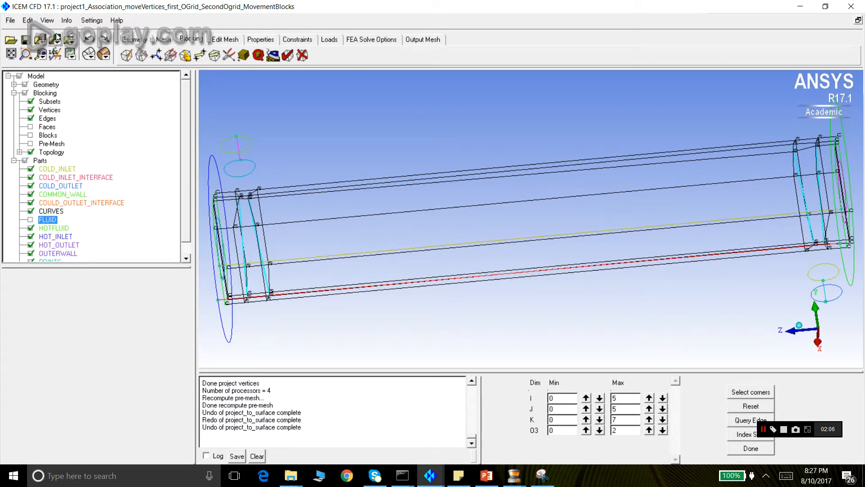
pyautogui.click(107, 41)
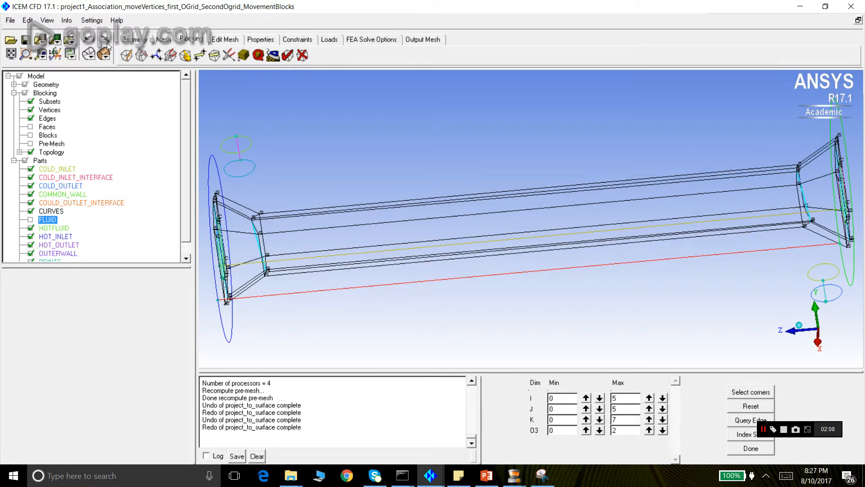
pyautogui.moveTo(317, 197); pyautogui.dragTo(324, 344)
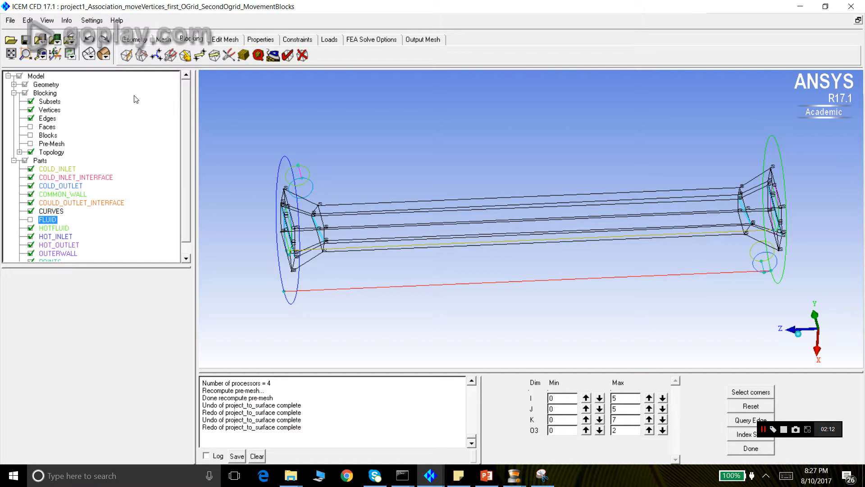
pyautogui.click(91, 40)
pyautogui.scroll(3, 308, 233)
pyautogui.scroll(-3, 307, 233)
pyautogui.moveTo(316, 249)
pyautogui.mouseDown()
pyautogui.moveTo(331, 242)
pyautogui.moveTo(301, 244)
pyautogui.moveTo(301, 257)
pyautogui.moveTo(320, 247)
pyautogui.mouseUp()
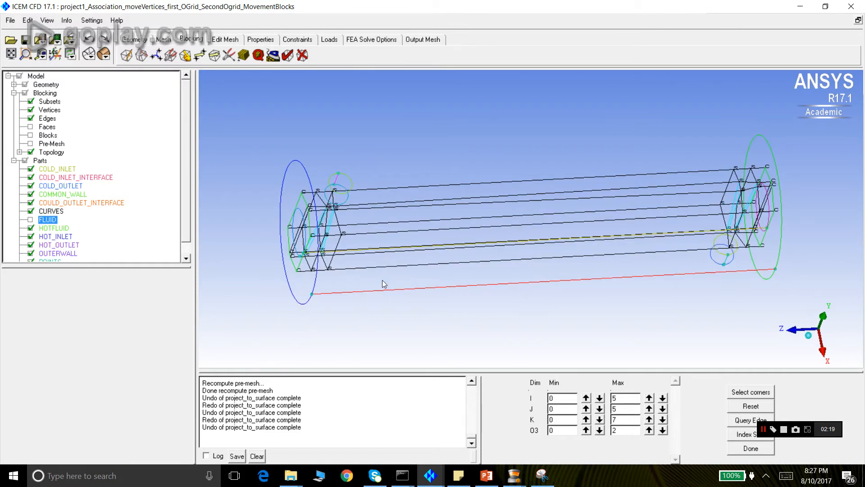
# - Examine the core block vertices and edge associations at the positive Z end of the inner pipe
pyautogui.click(25, 55)
pyautogui.moveTo(277, 165); pyautogui.dragTo(367, 263)
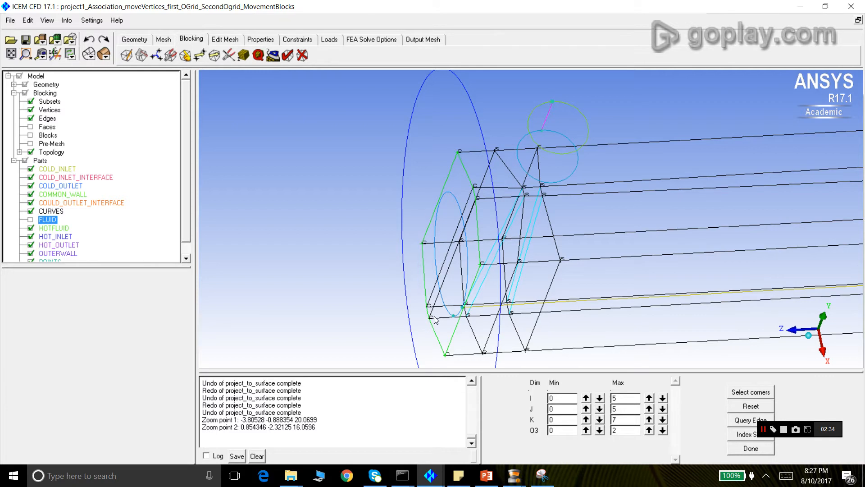
pyautogui.scroll(-4, 337, 137)
pyautogui.scroll(4, 545, 212)
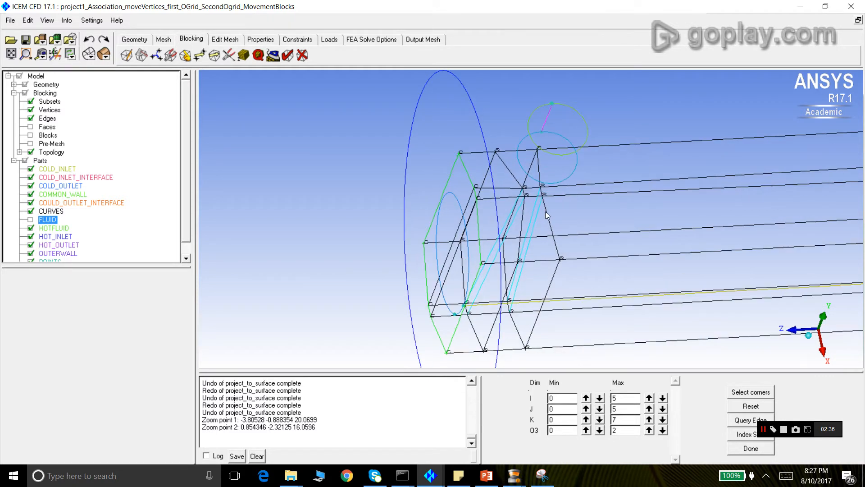
pyautogui.scroll(2, 545, 212)
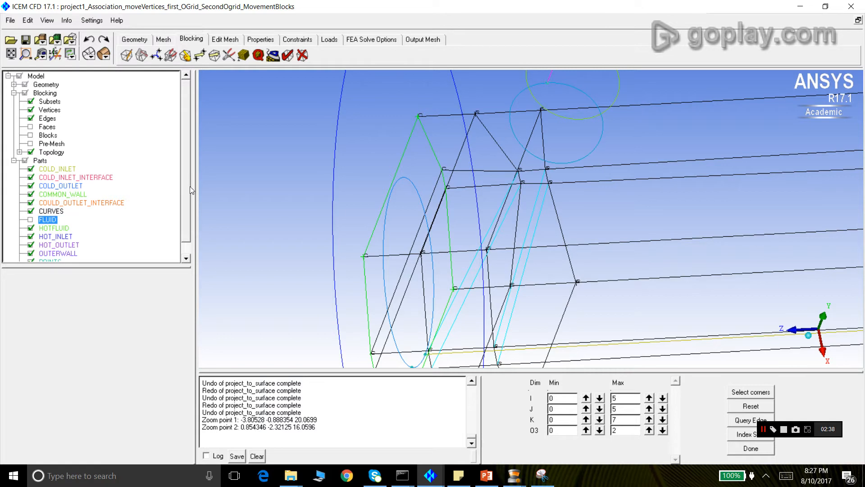
# - Hide the OUTERWALL part and snap-project all visible vertices of the hot fluid core blocks onto the inner pipe geometry
pyautogui.scroll(-1, 190, 212)
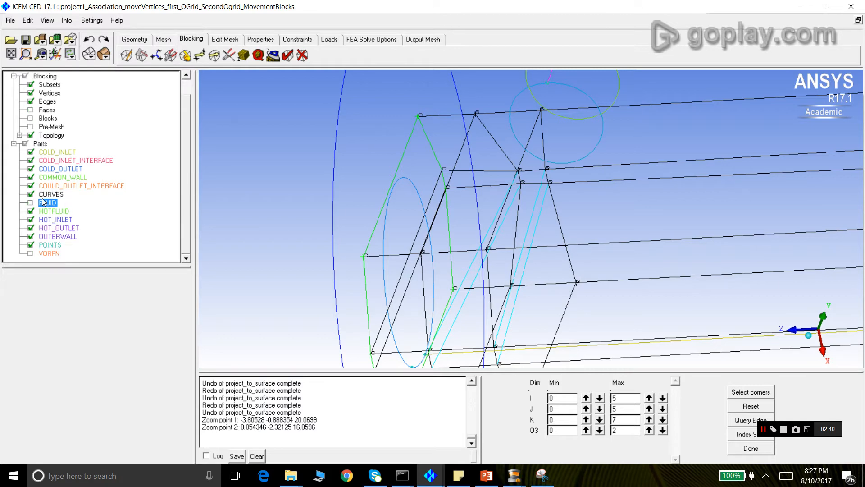
pyautogui.click(30, 236)
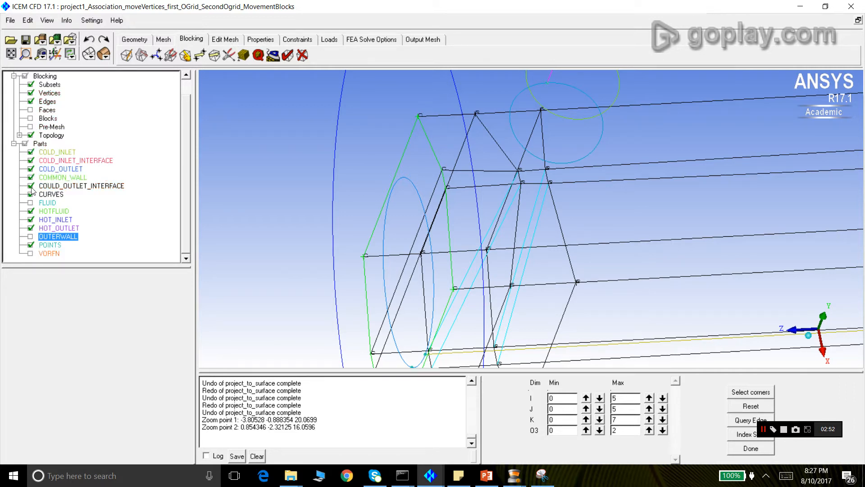
pyautogui.scroll(-4, 413, 180)
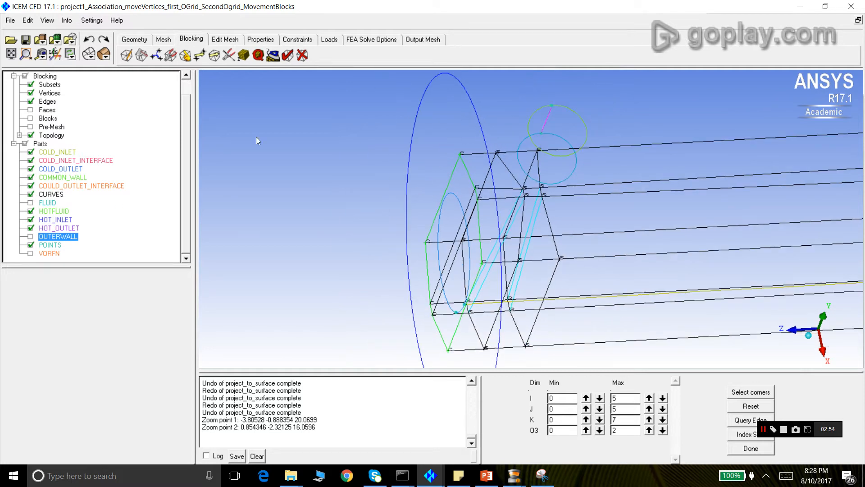
pyautogui.click(185, 55)
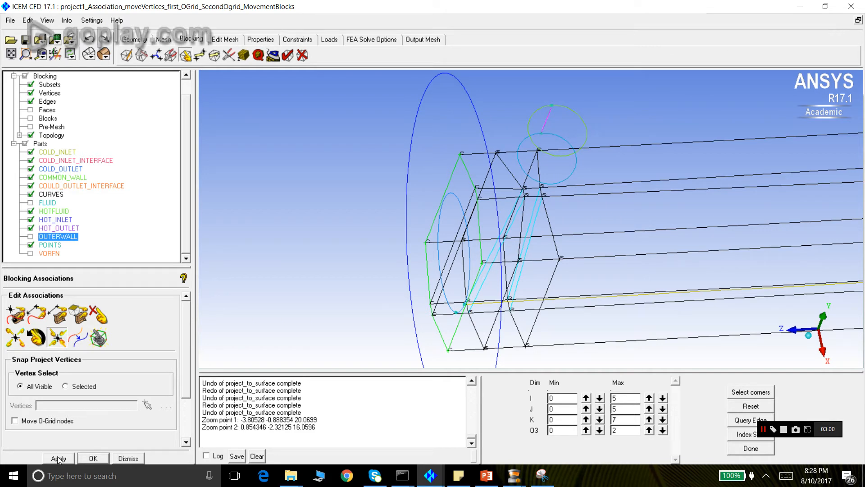
pyautogui.click(57, 458)
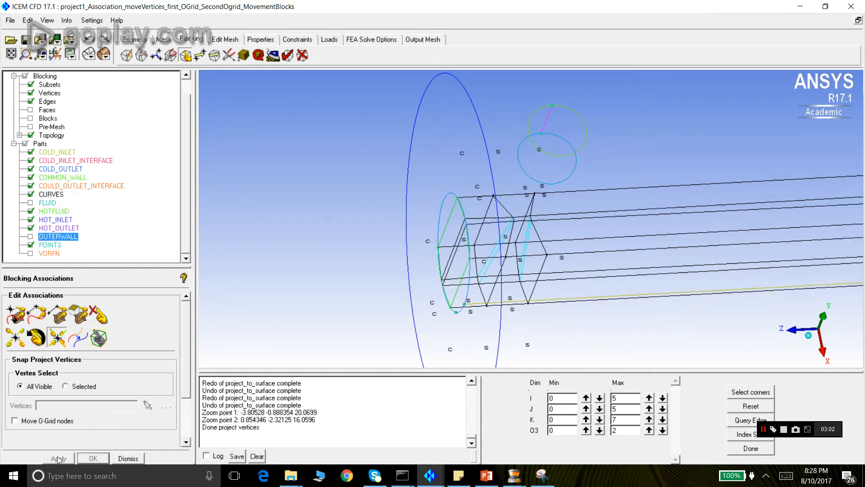
pyautogui.scroll(-5, 380, 211)
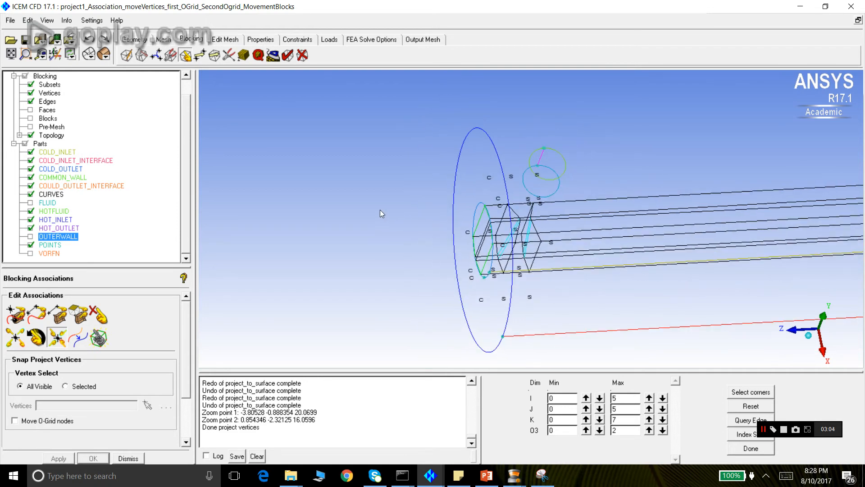
pyautogui.click(25, 54)
pyautogui.moveTo(684, 193); pyautogui.dragTo(371, 245)
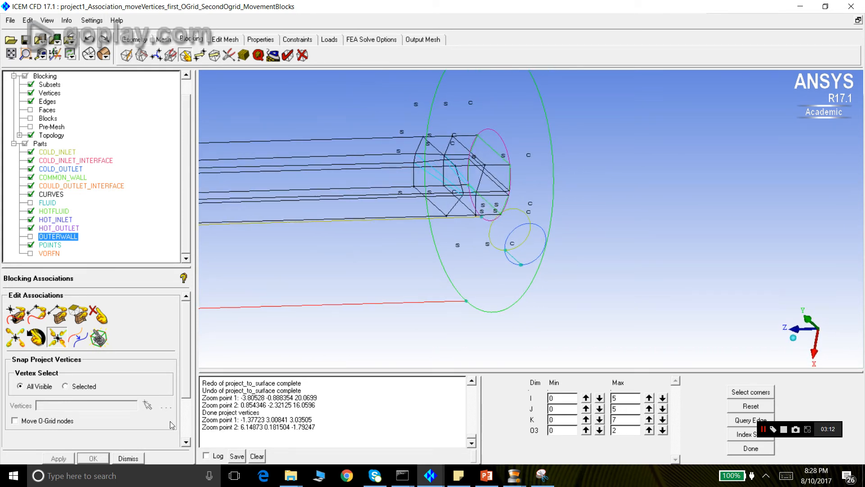
pyautogui.click(136, 458)
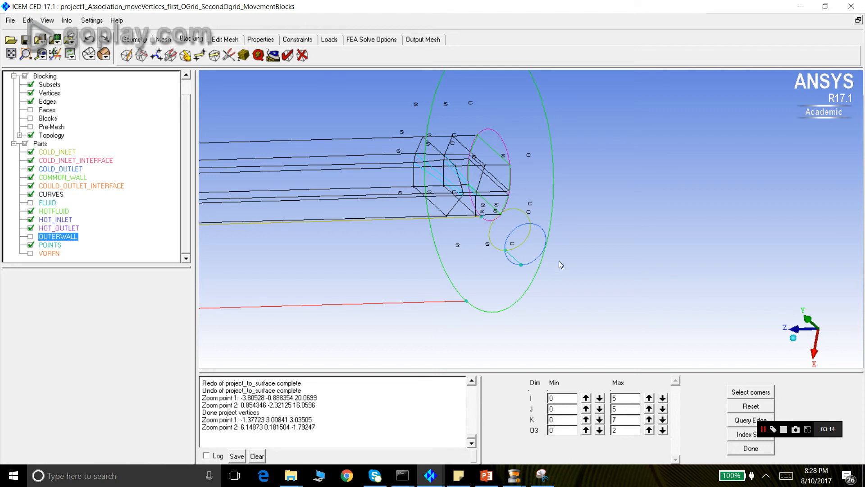
# - Show the OUTERWALL geometry and the FLUID blocks again around the projected hot fluid core
pyautogui.moveTo(553, 163); pyautogui.dragTo(510, 173)
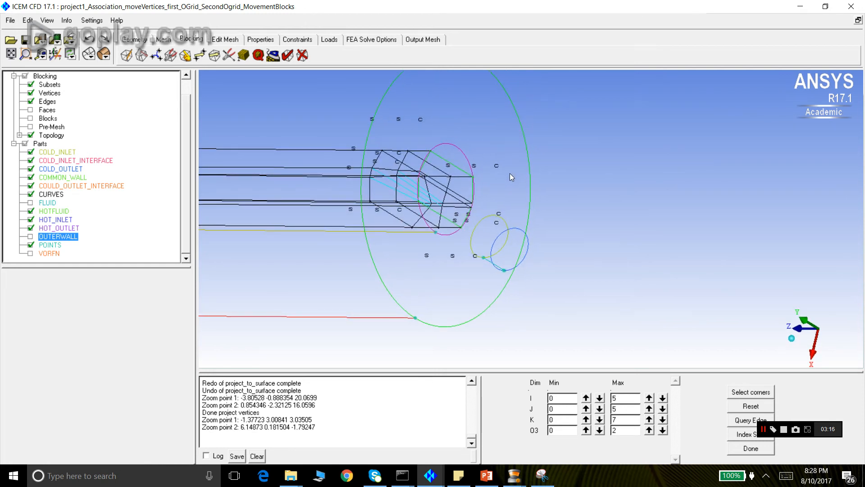
pyautogui.click(30, 237)
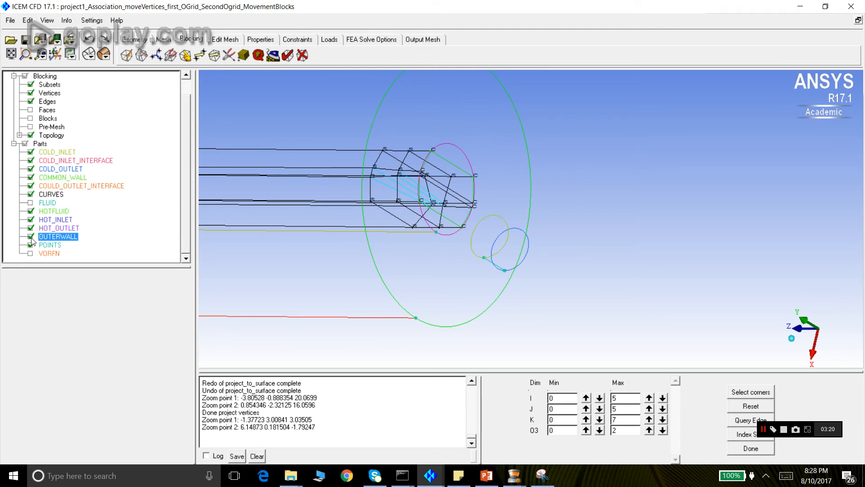
pyautogui.scroll(-6, 378, 226)
pyautogui.moveTo(376, 229); pyautogui.dragTo(255, 207)
pyautogui.click(32, 203)
# - Examine the complete blocking along the pipe axis, checking the core block vertices against the inner pipe circles
pyautogui.moveTo(566, 203); pyautogui.dragTo(271, 191)
pyautogui.scroll(3, 326, 191)
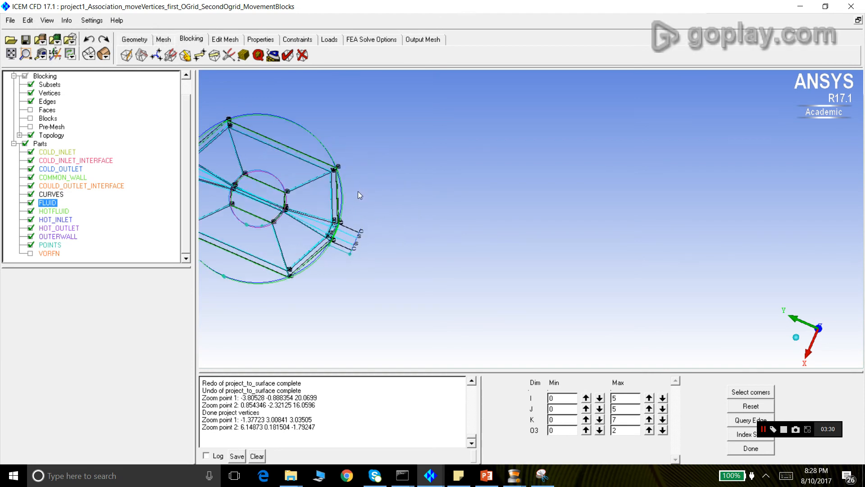
pyautogui.scroll(-2, 358, 191)
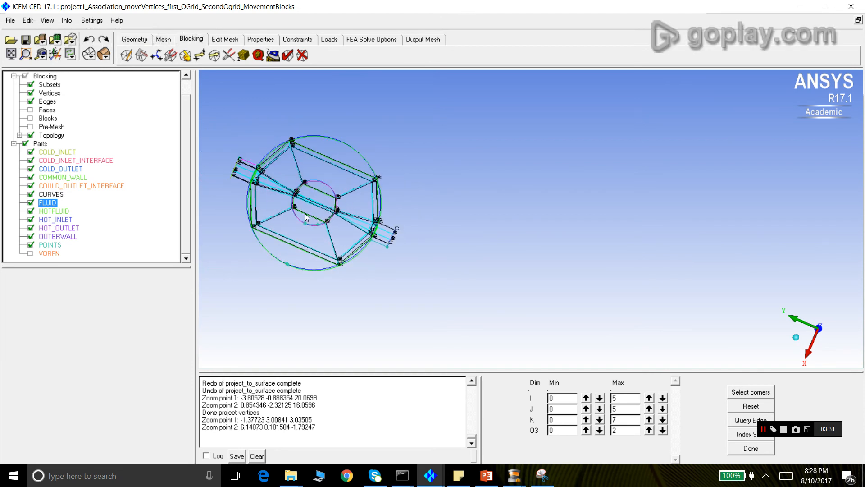
pyautogui.click(26, 54)
pyautogui.moveTo(279, 167); pyautogui.dragTo(369, 244)
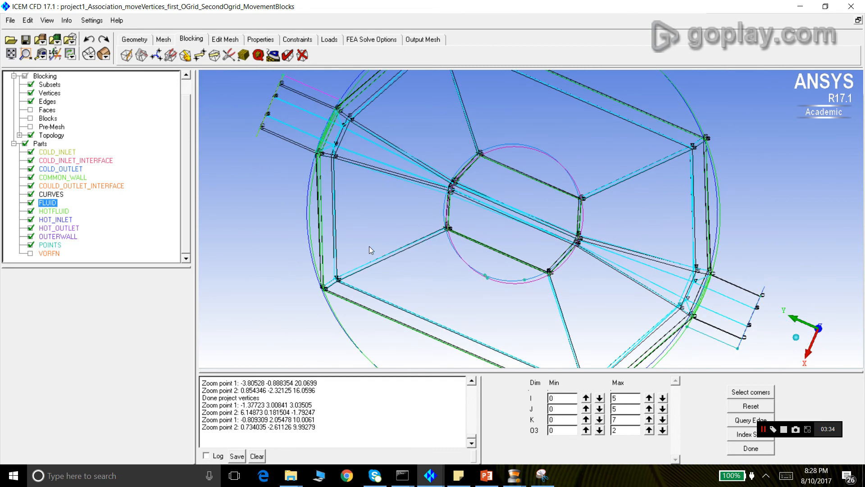
pyautogui.scroll(-1, 425, 189)
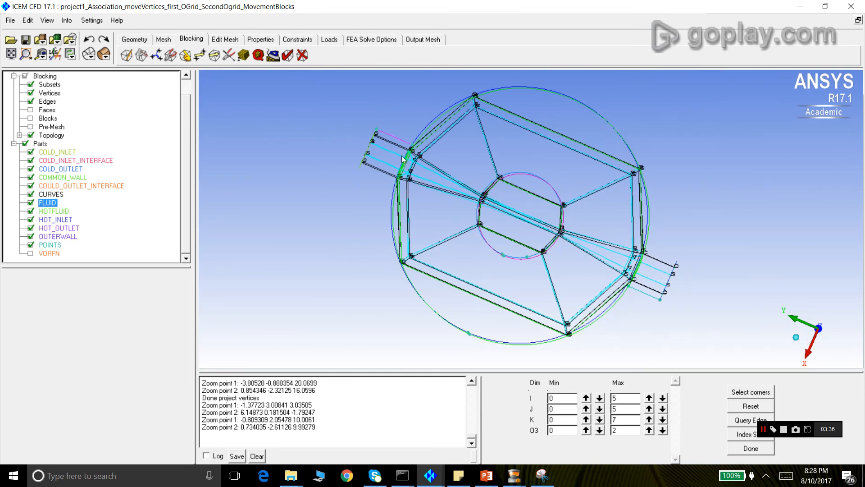
pyautogui.scroll(-1, 397, 162)
pyautogui.moveTo(406, 197); pyautogui.dragTo(400, 192)
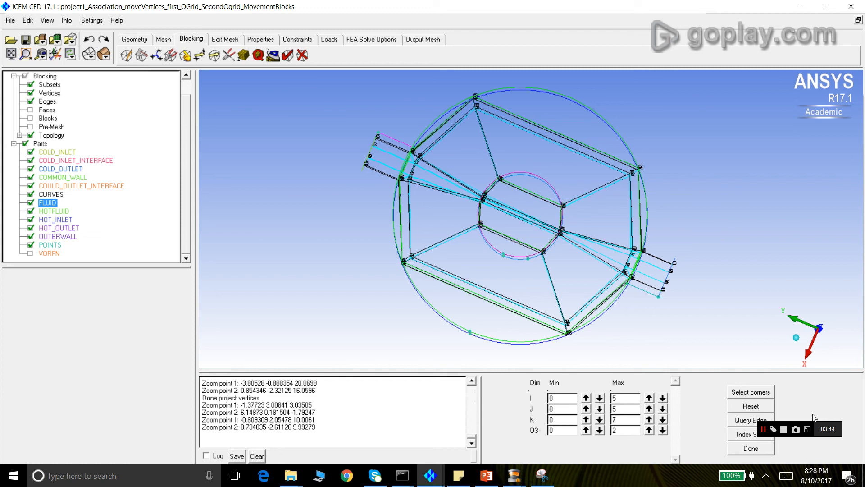
pyautogui.click(786, 430)
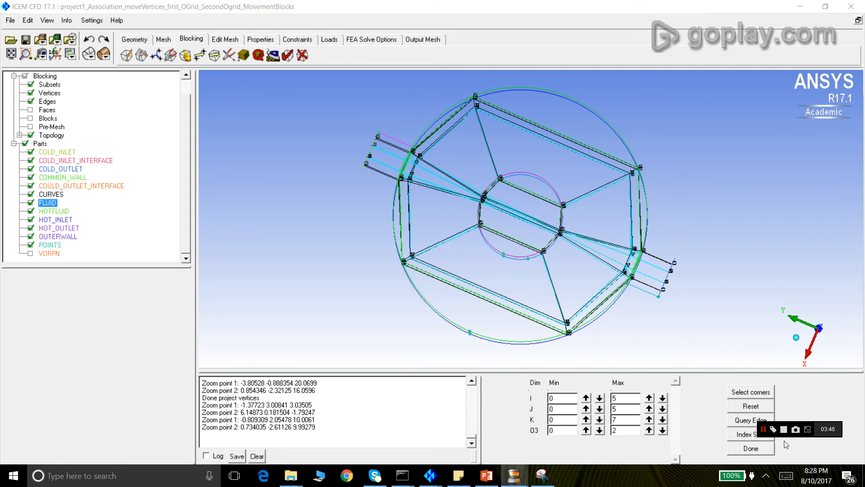